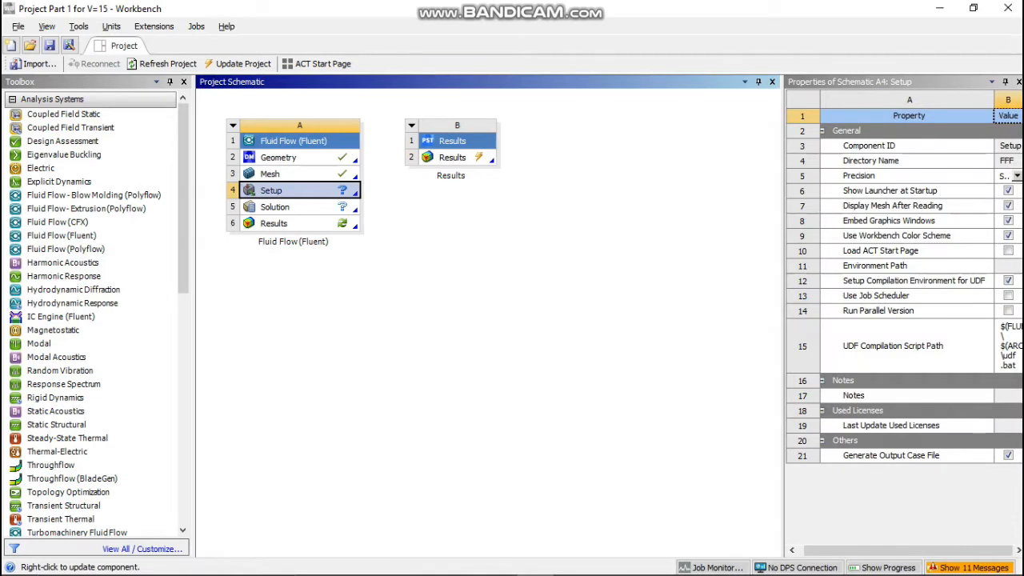
Step: Launch Fluent from the Fluid Flow system's Setup cell with double precision, parallel processing and 1 GPGPU per machine
right_click(300, 192)
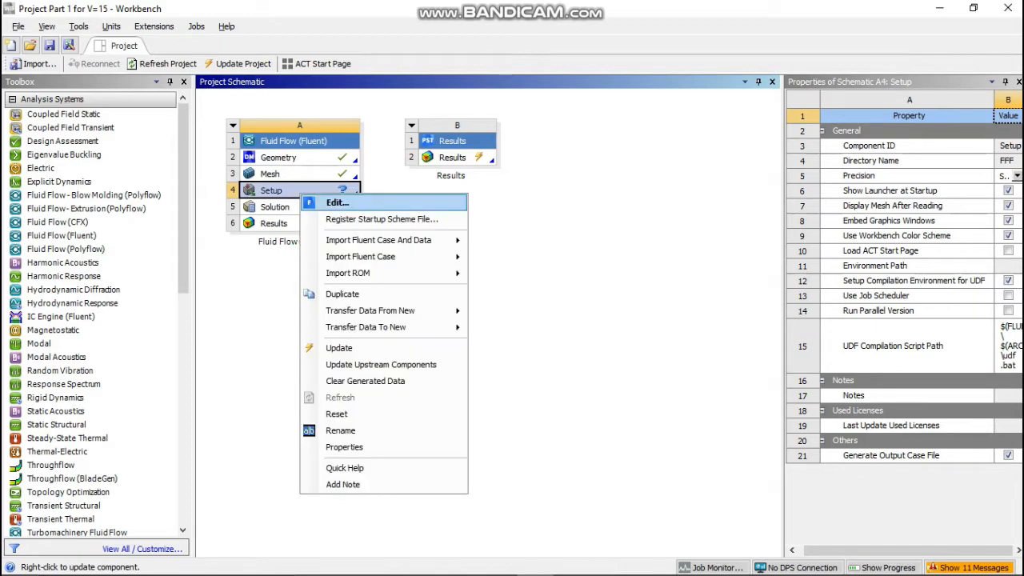
left_click(337, 202)
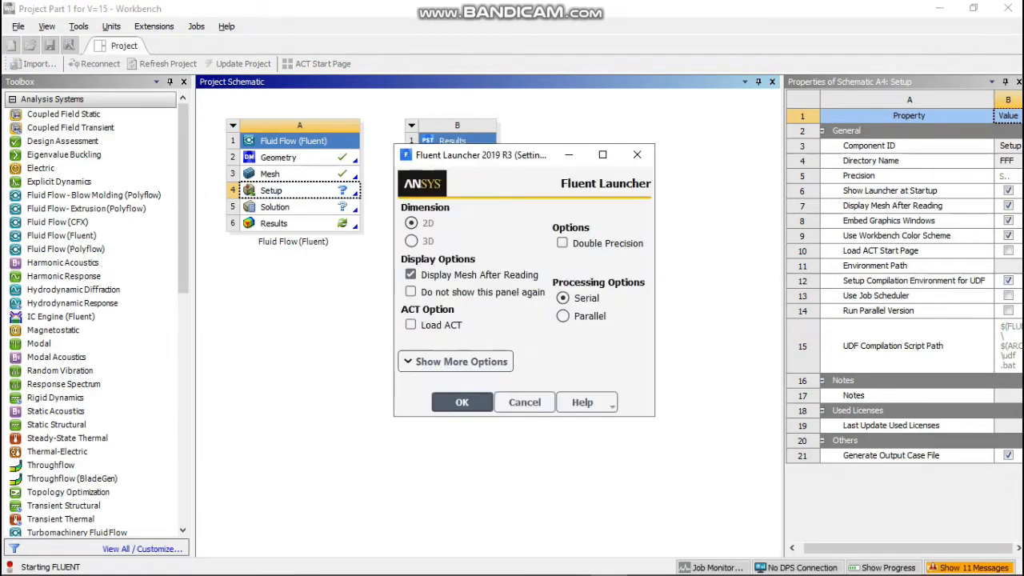
left_click(562, 242)
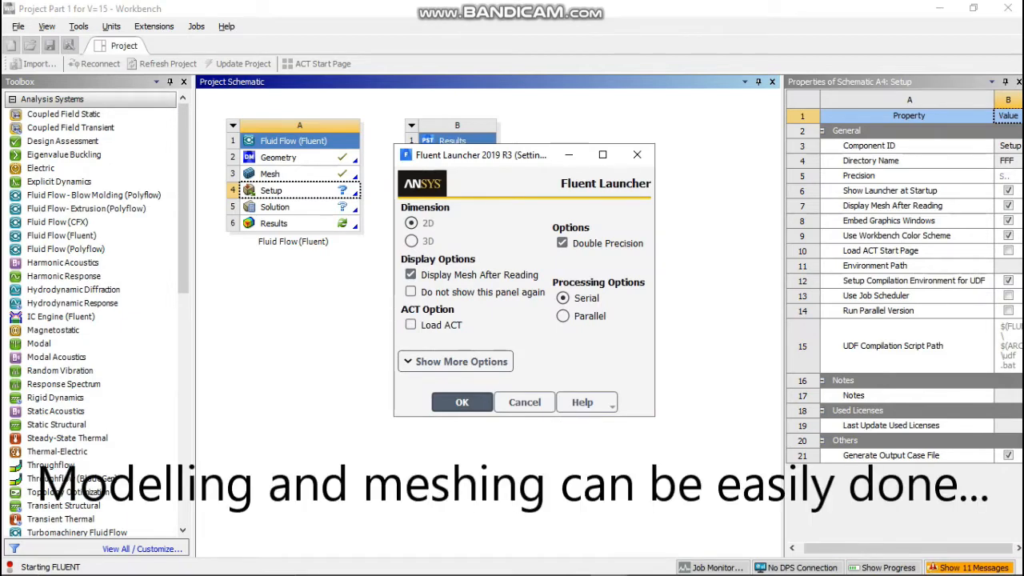
left_click(563, 315)
left_click(608, 389)
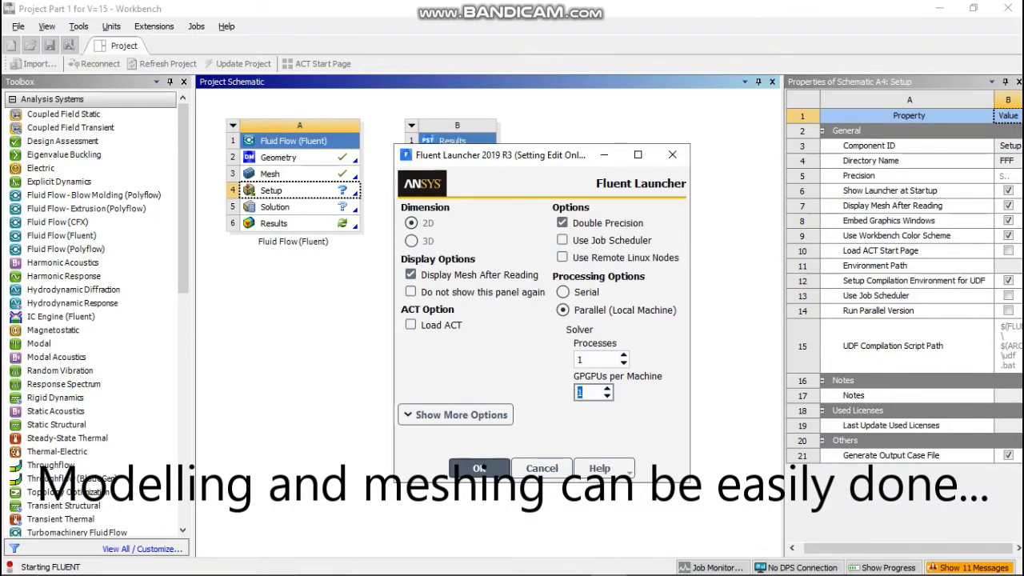
left_click(482, 467)
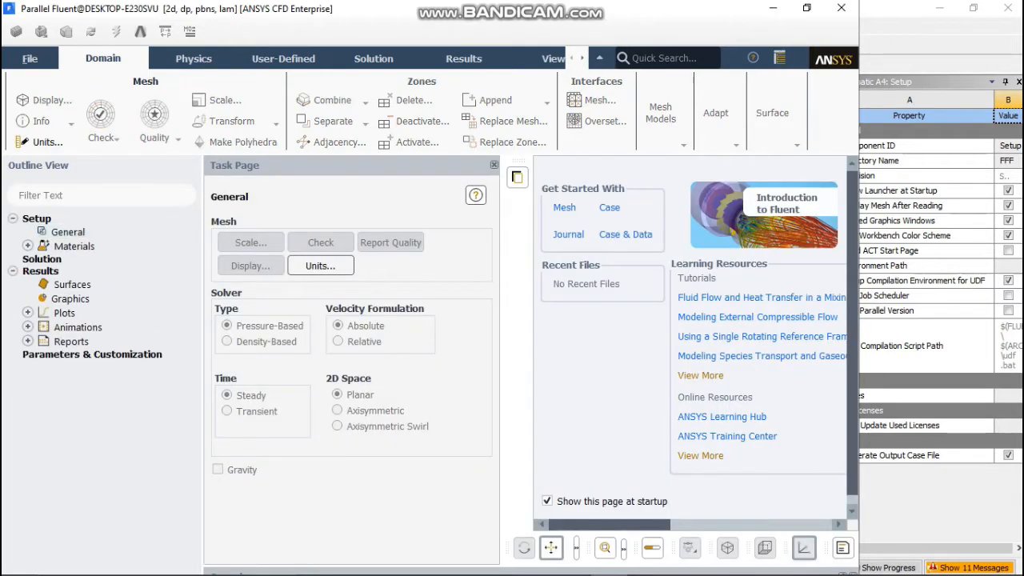
Step: Maximize the Fluent window and set the solver to density-based with transient time
left_click(572, 562)
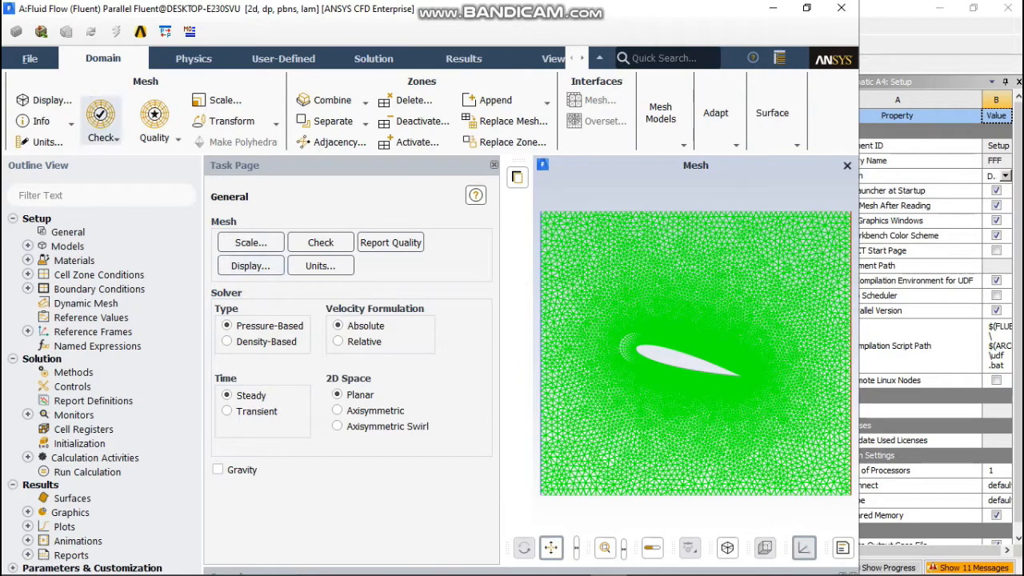
left_click(806, 8)
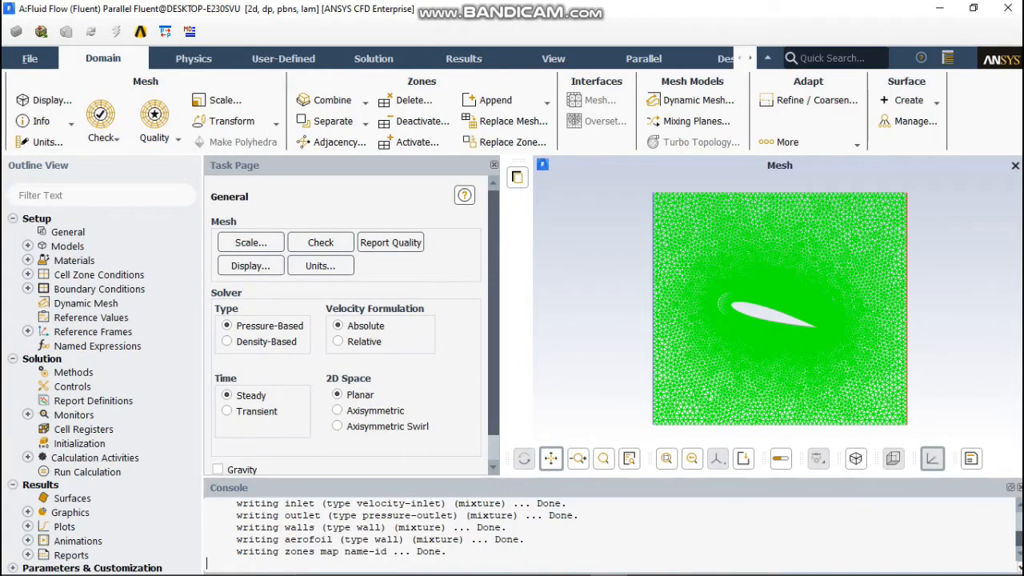
left_click(227, 342)
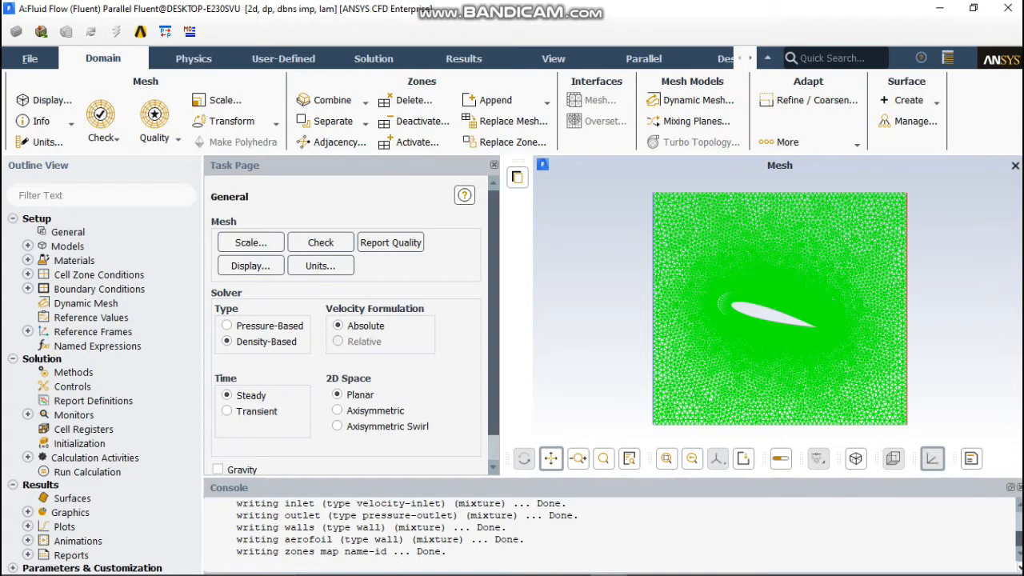
left_click(227, 411)
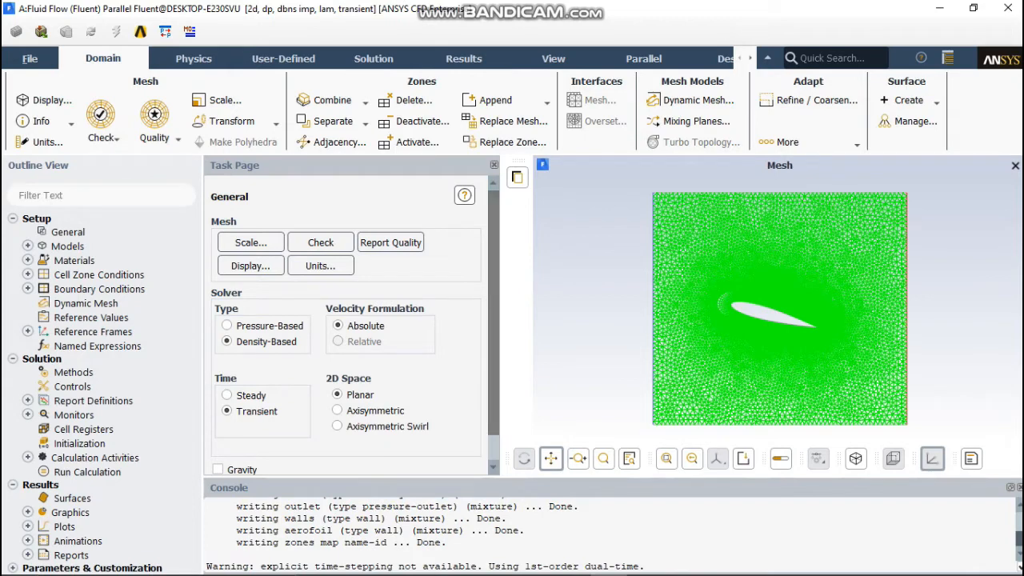
scroll(493, 320, "down", 1)
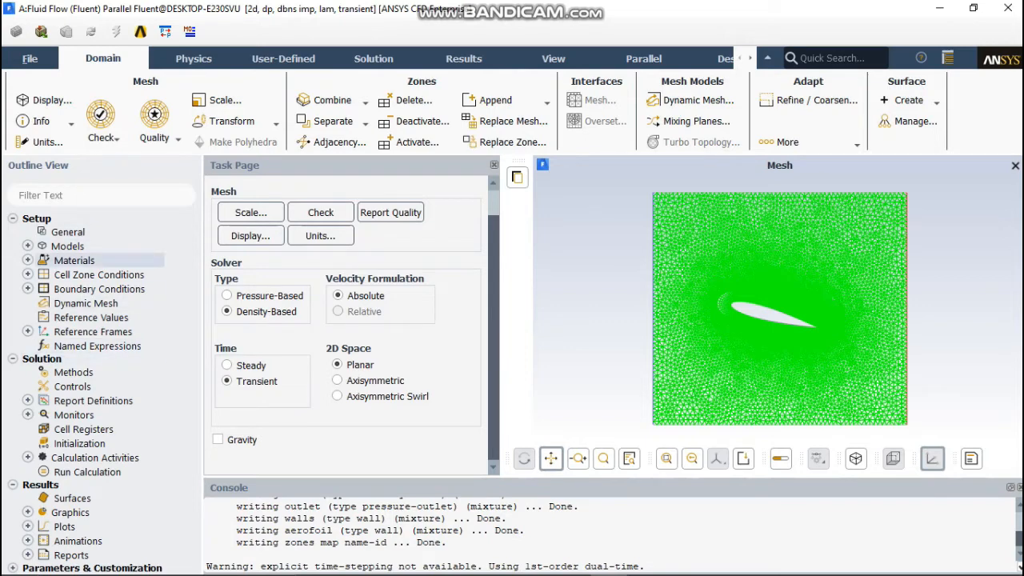
Step: Set the viscous model to Inviscid
left_click(27, 245)
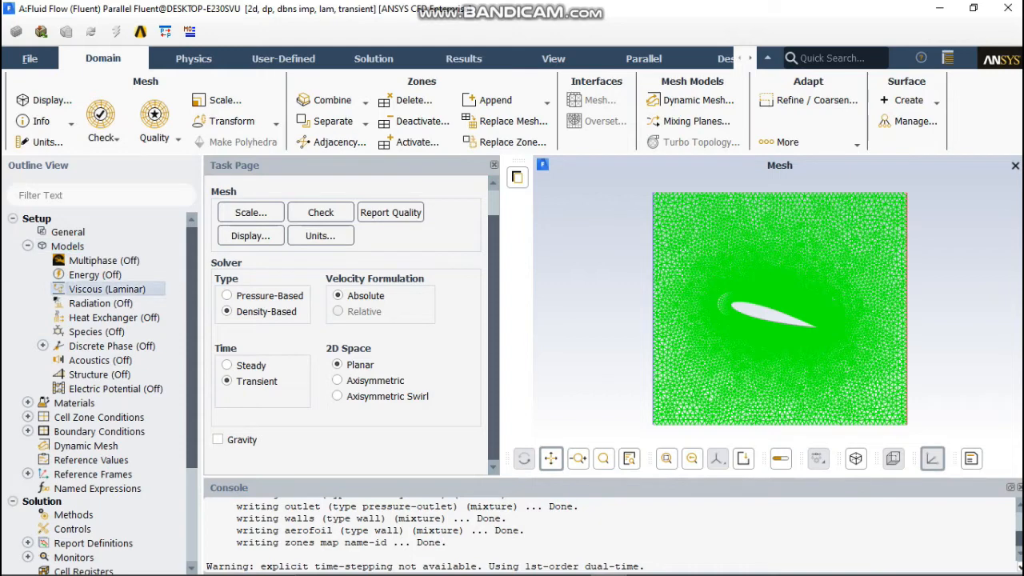
double_click(107, 288)
left_click(240, 358)
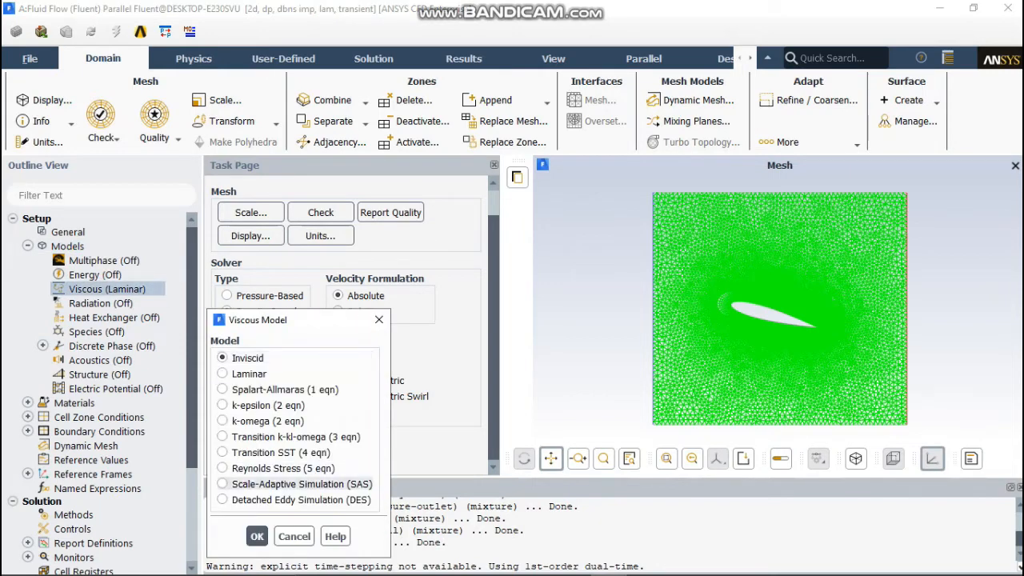
left_click(257, 536)
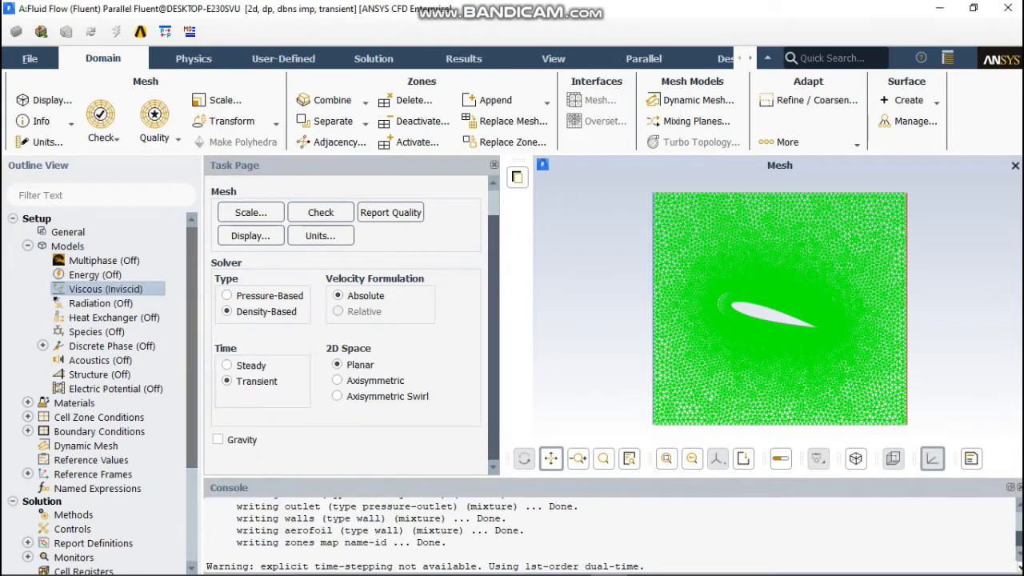
Step: Examine the fluid and solid materials and the cell zone conditions defined for the case
scroll(192, 360, "down", 2)
scroll(96, 320, "down", 1)
left_click(28, 277)
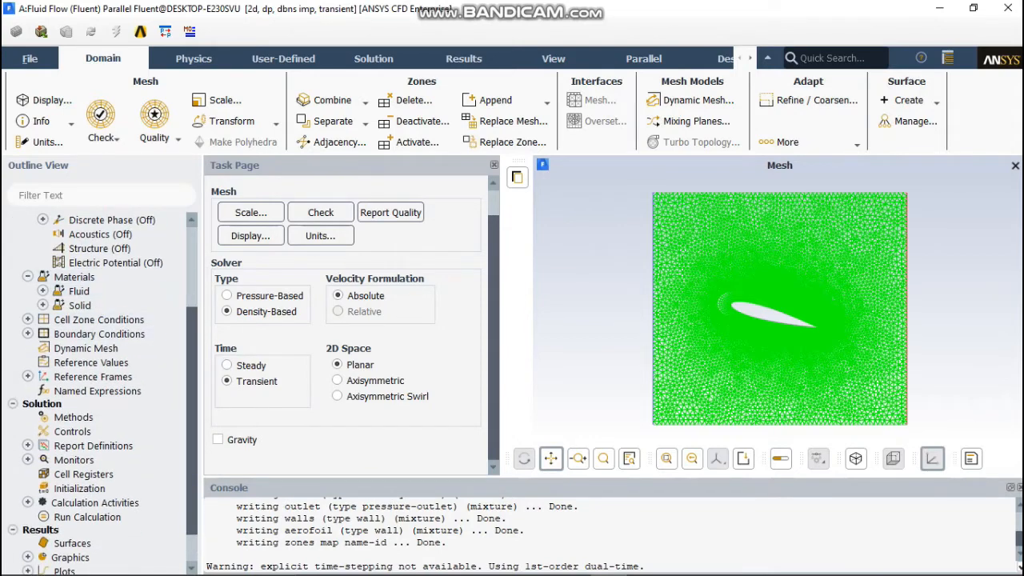
left_click(43, 291)
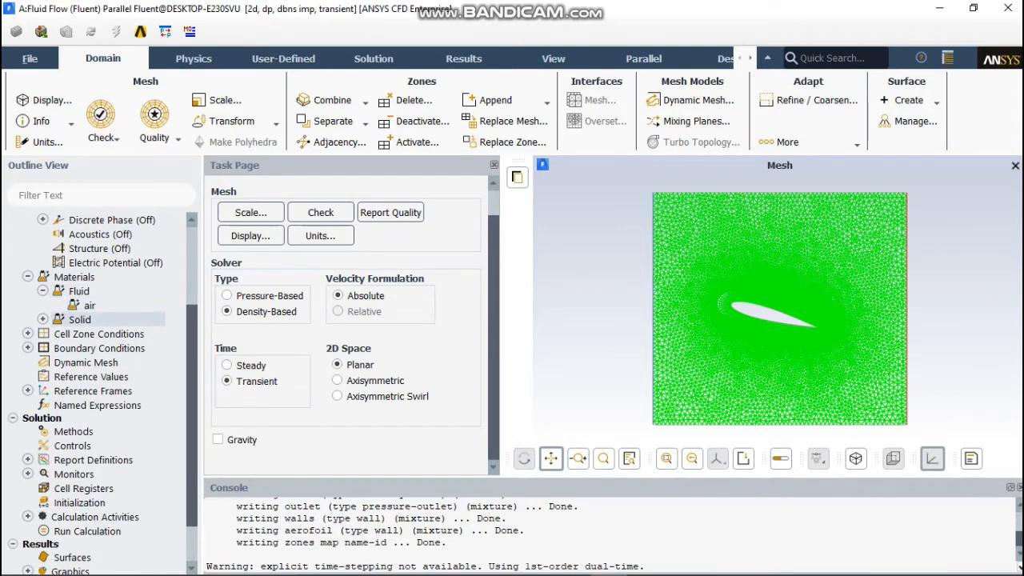
left_click(43, 319)
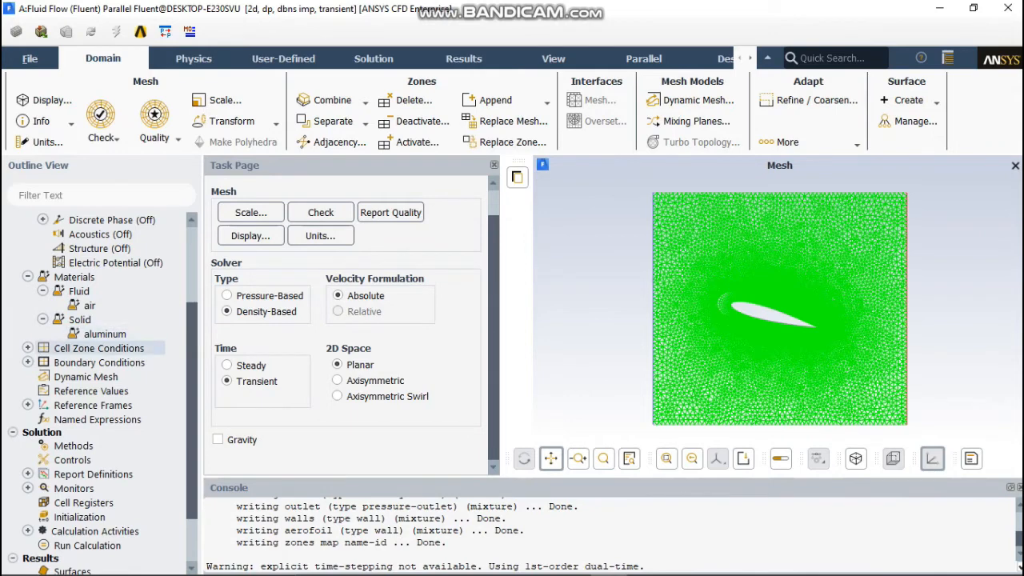
left_click(28, 348)
Step: Set the velocity magnitude of the inlet boundary condition to 15 m/s
left_click(28, 377)
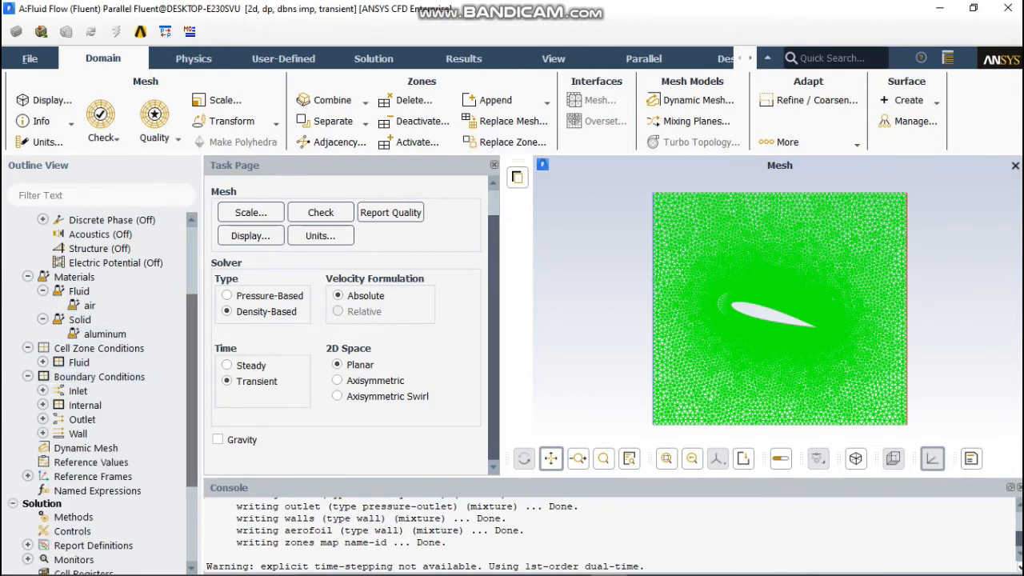
left_click(43, 391)
left_click(128, 406)
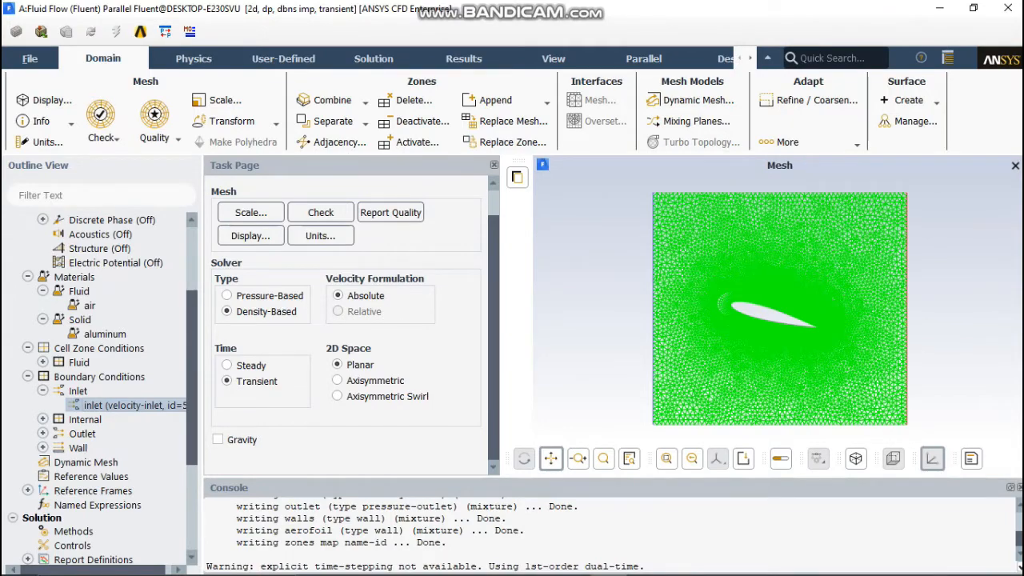
double_click(128, 406)
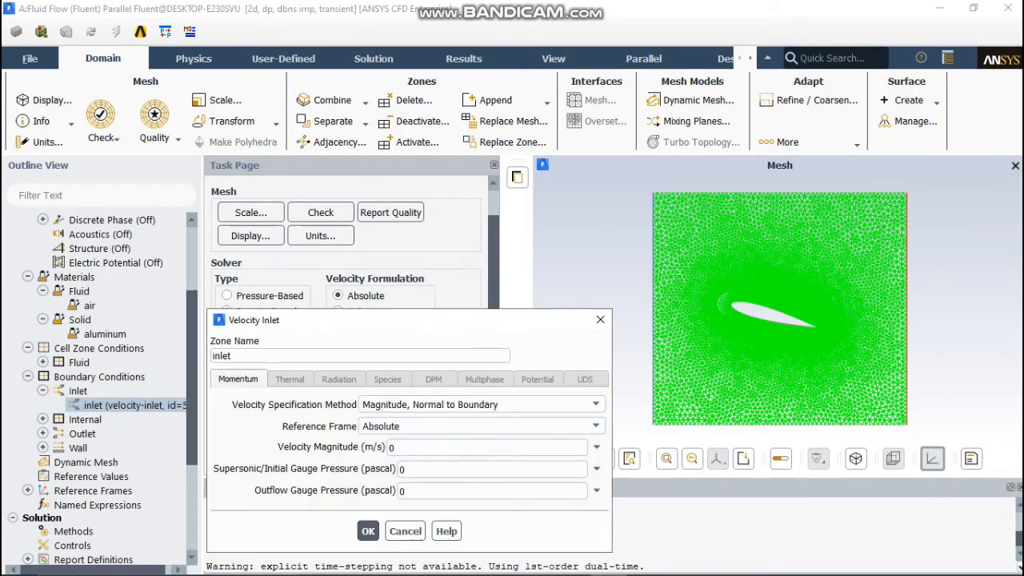
left_click_drag(392, 320, 442, 208)
left_click_drag(453, 335, 434, 335)
type("15")
left_click(419, 418)
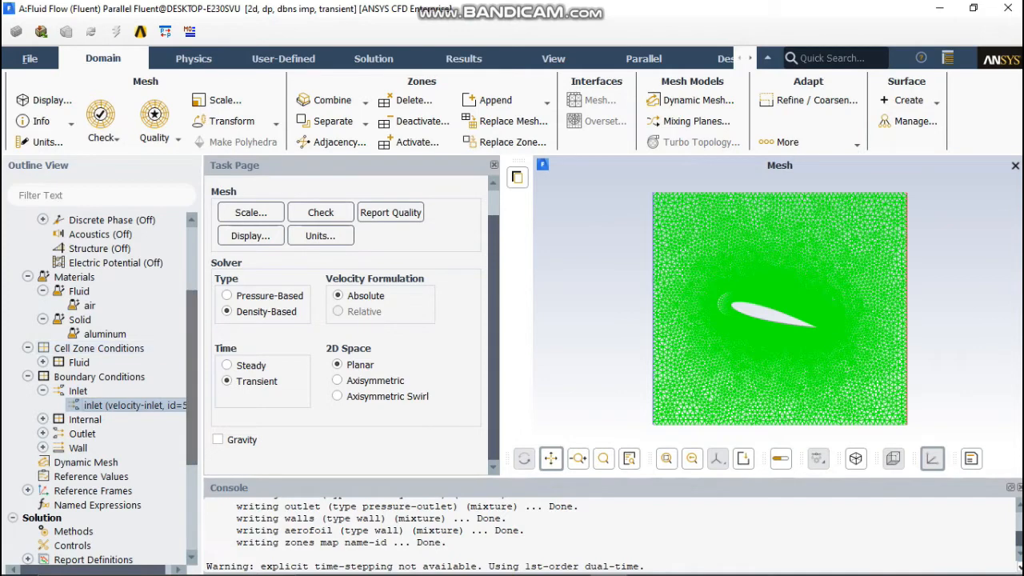
Step: Set the absolute convergence criteria of the continuity, x-velocity and y-velocity residuals to 0.0000001
scroll(104, 400, "down", 3)
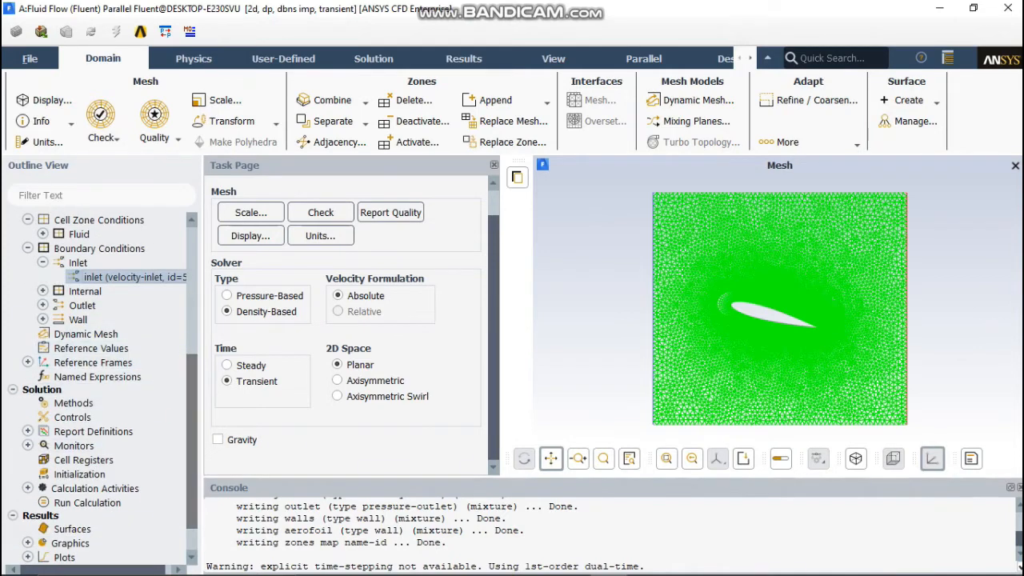
scroll(104, 320, "down", 1)
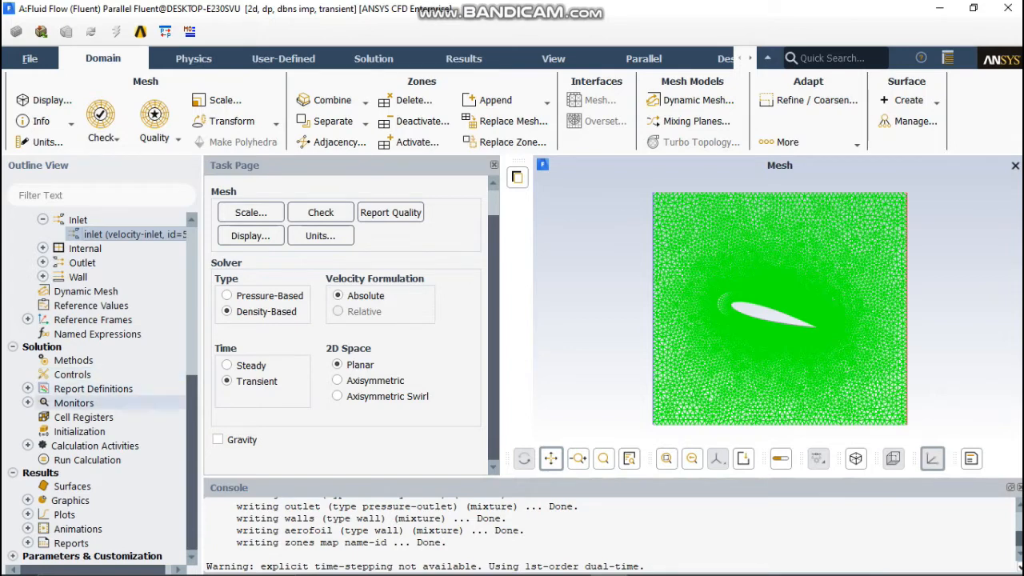
left_click(27, 403)
double_click(87, 417)
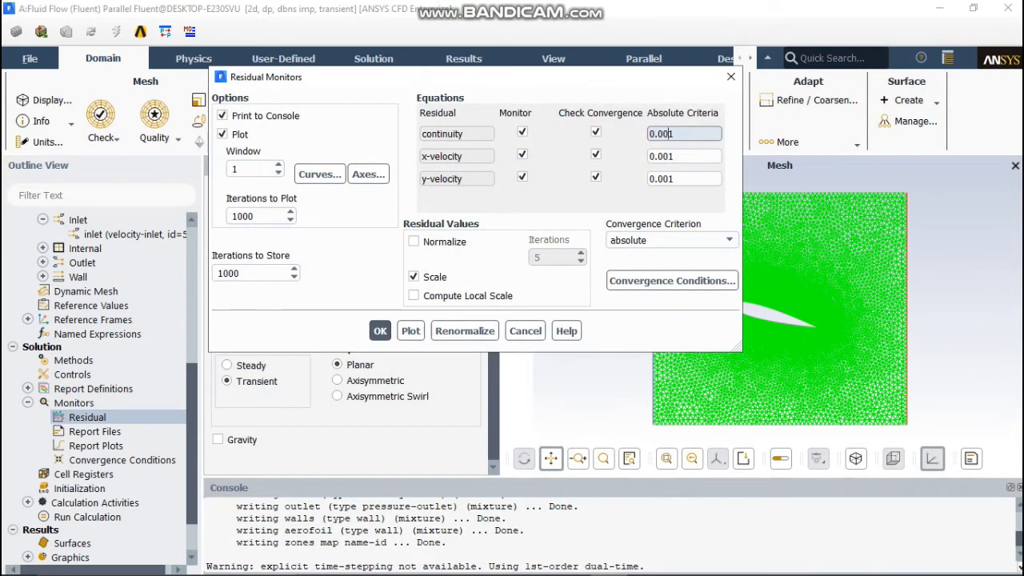
left_click(669, 133)
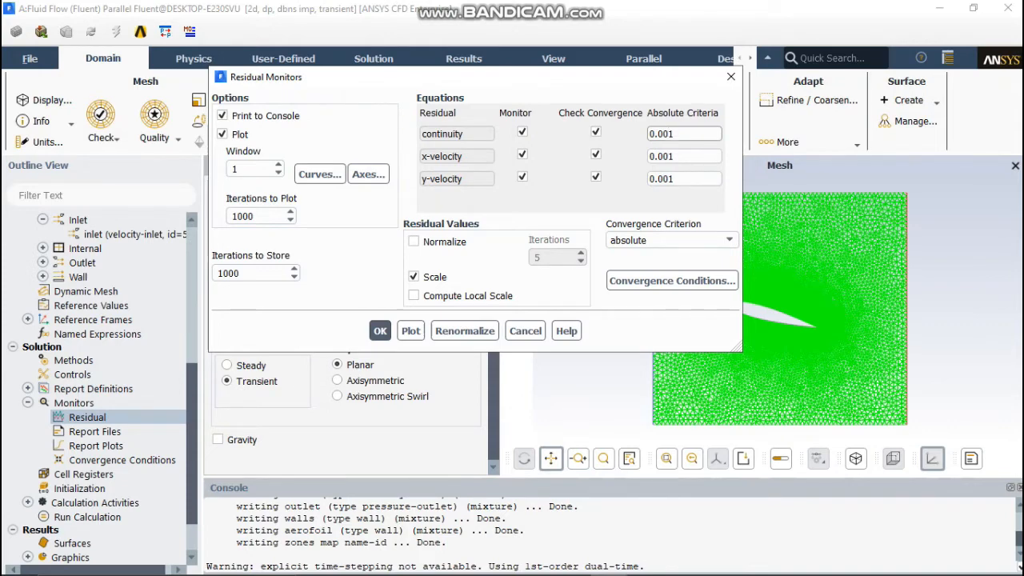
type("0000")
left_click(670, 156)
type("0000")
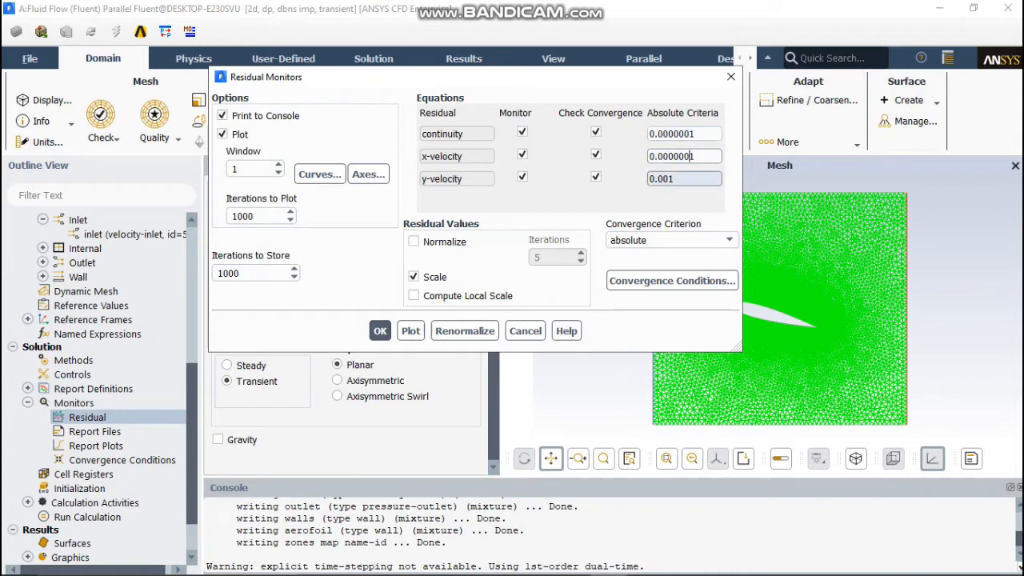
left_click(670, 178)
type("0000")
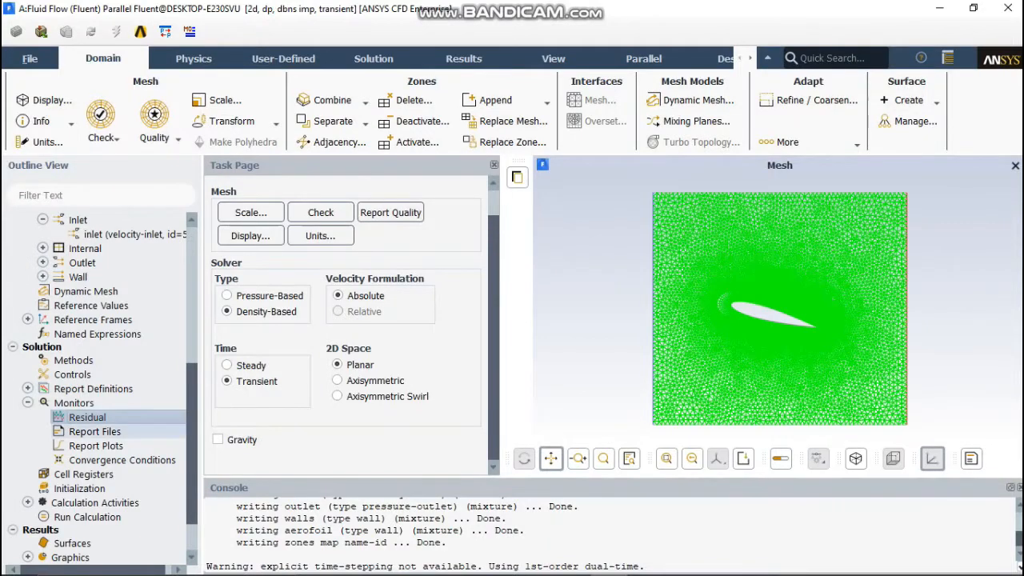
Step: Start a new report file under the monitors and name it drag
right_click(94, 431)
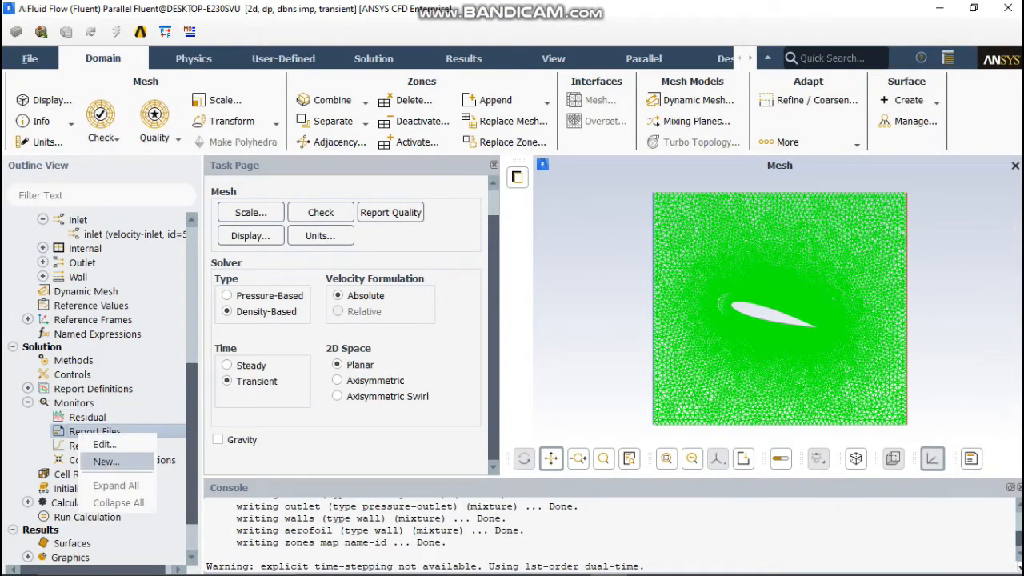
left_click(107, 459)
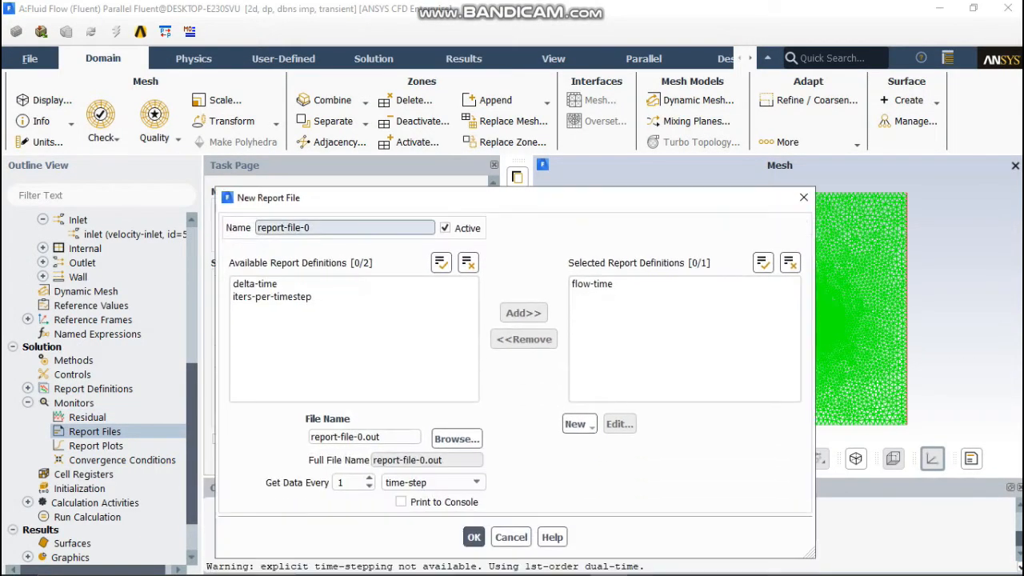
type("drs")
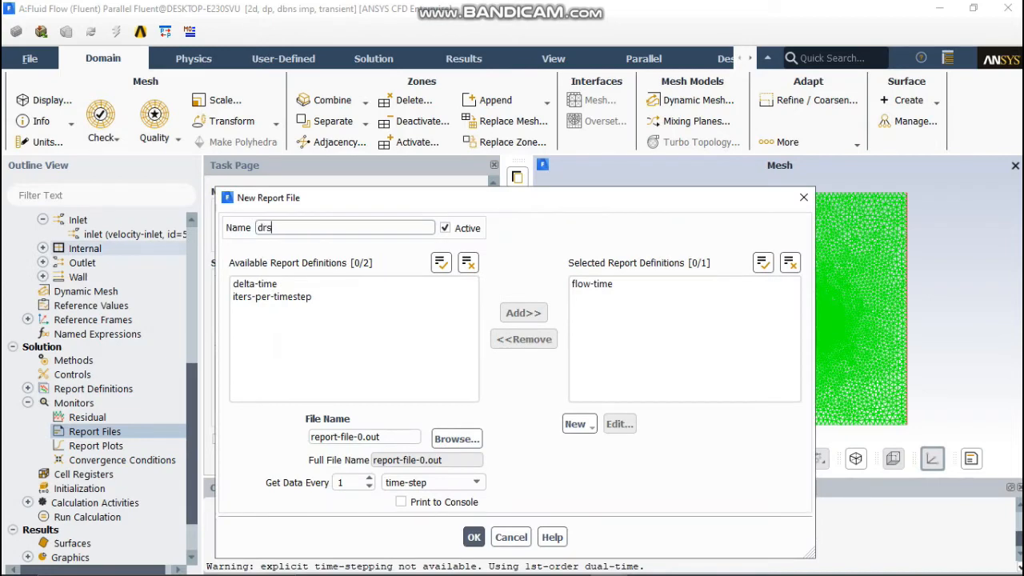
key("BackSpace")
type("ag")
Step: Add a drag force report definition named drag for the aerofoil wall zone
left_click(575, 424)
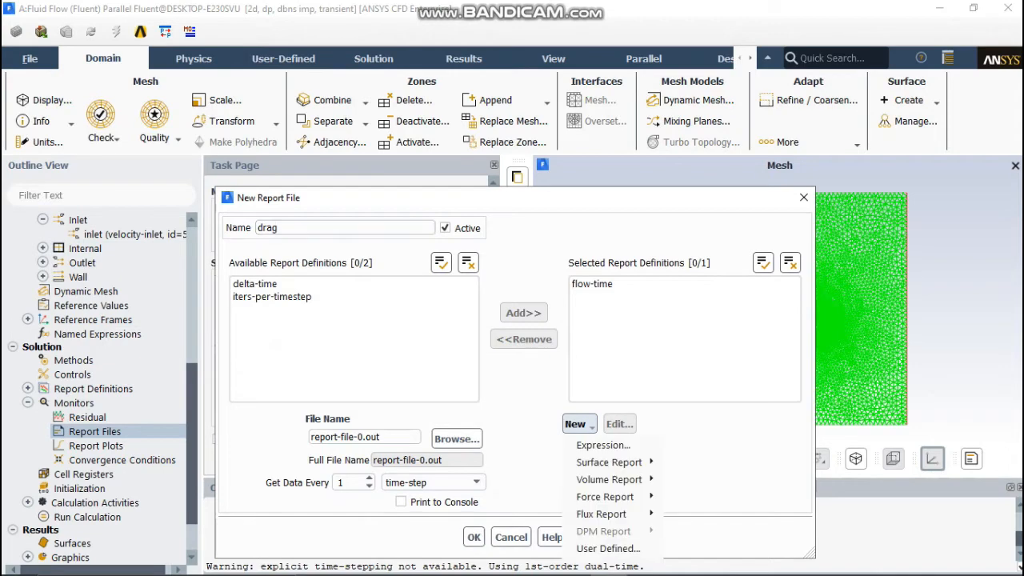
mouse_move(605, 497)
left_click(688, 498)
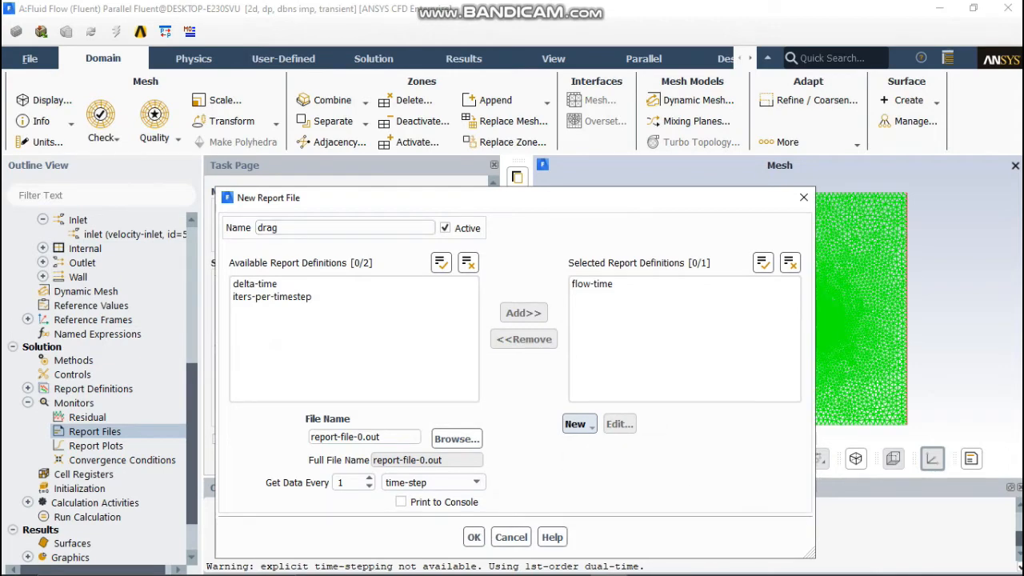
left_click_drag(395, 320, 550, 25)
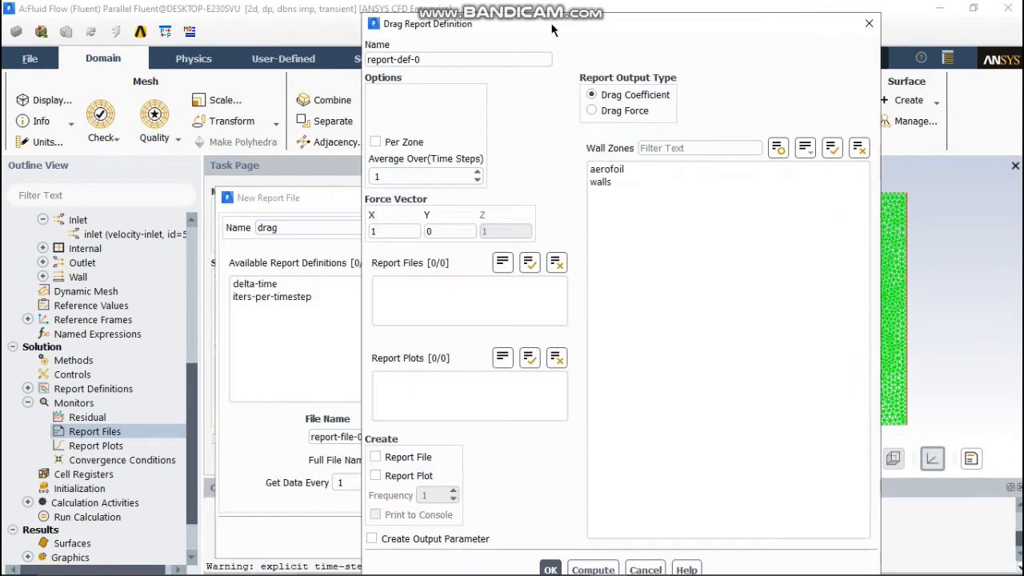
left_click(610, 169)
left_click_drag(432, 60, 363, 60)
type("drag")
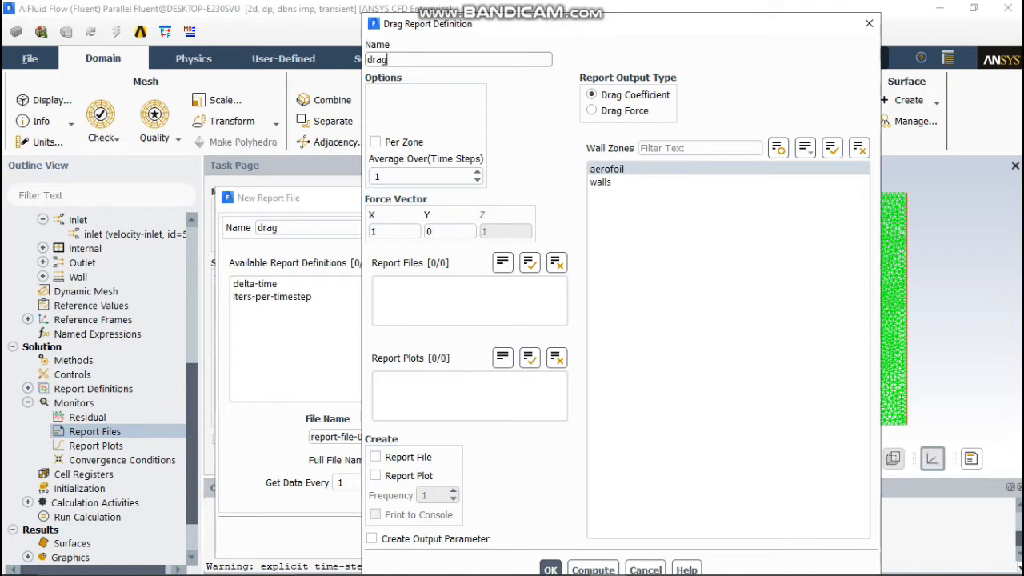
Step: Enable the report file, report plot, console printing and output parameter for the drag definition, and confirm it
left_click(375, 457)
left_click(375, 475)
left_click(375, 514)
left_click(372, 538)
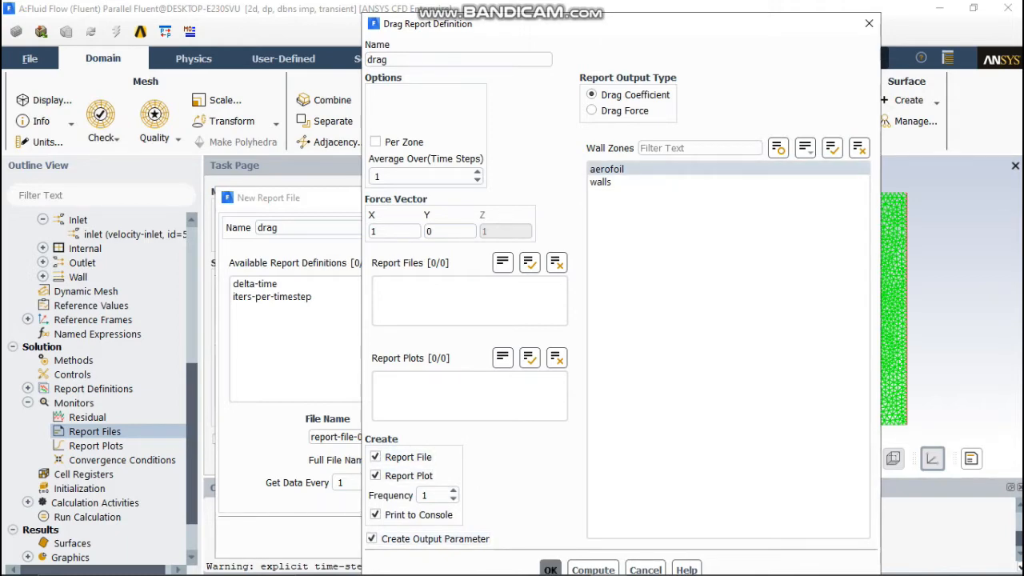
left_click(550, 569)
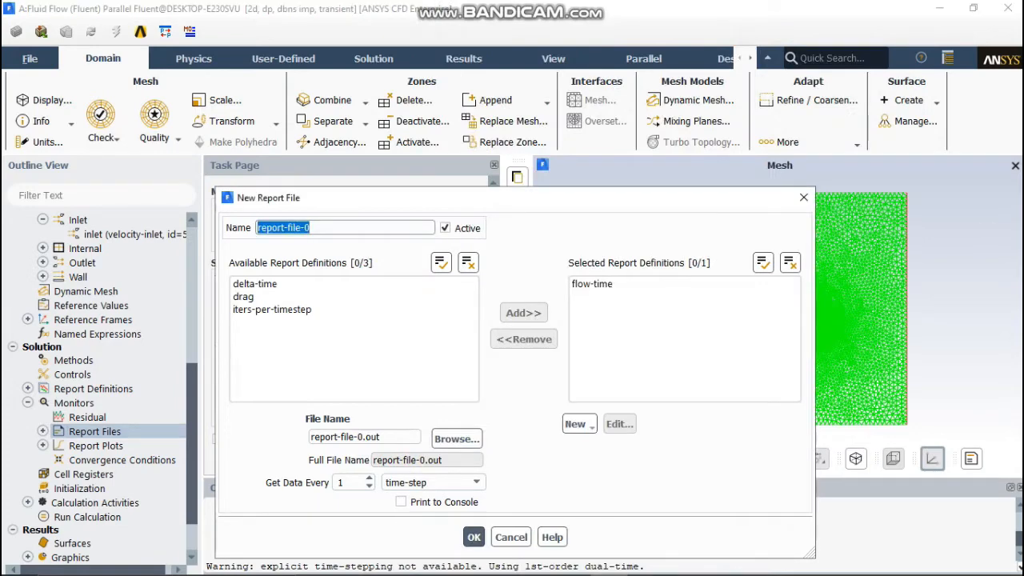
Step: Name the report file lift and add a lift report definition named lift for the aerofoil wall zone
type("lift")
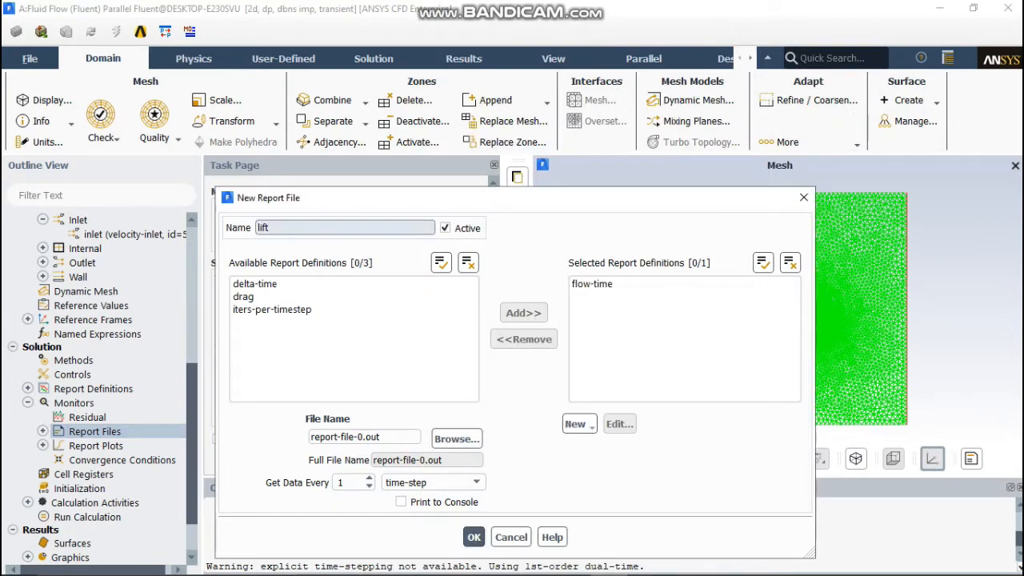
left_click(576, 424)
mouse_move(608, 479)
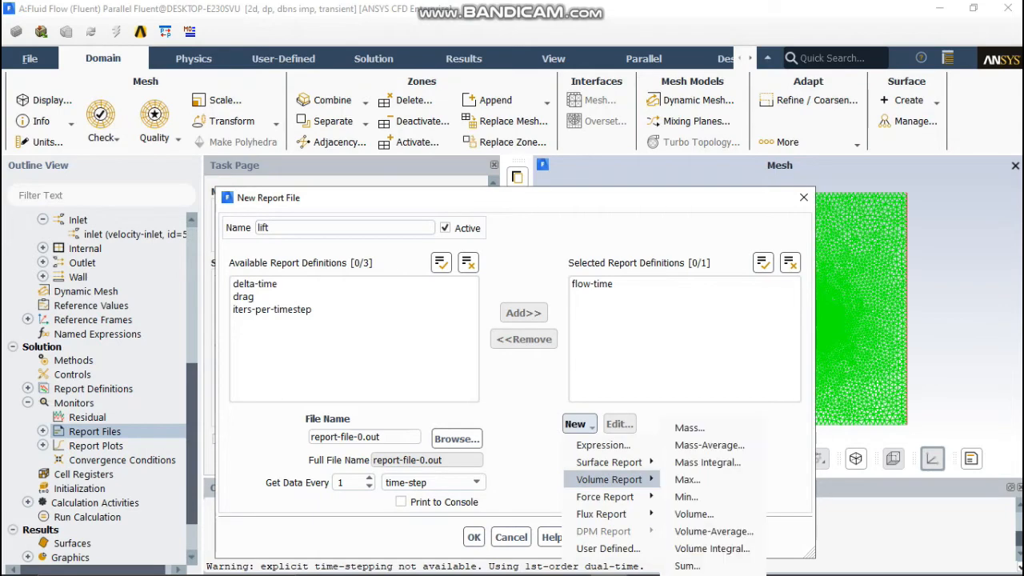
mouse_move(605, 497)
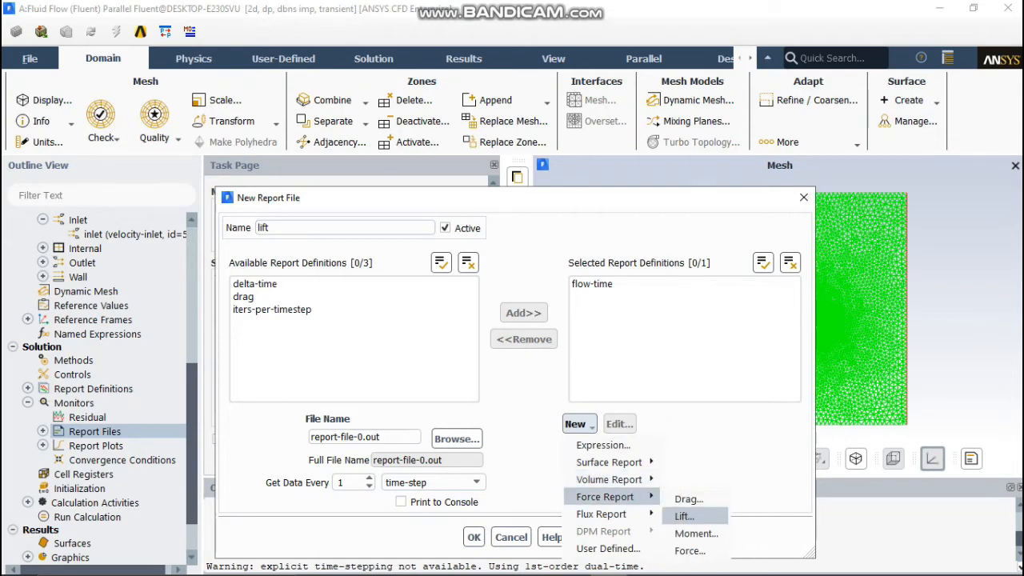
left_click(684, 516)
left_click_drag(424, 60, 164, 108)
type("lift")
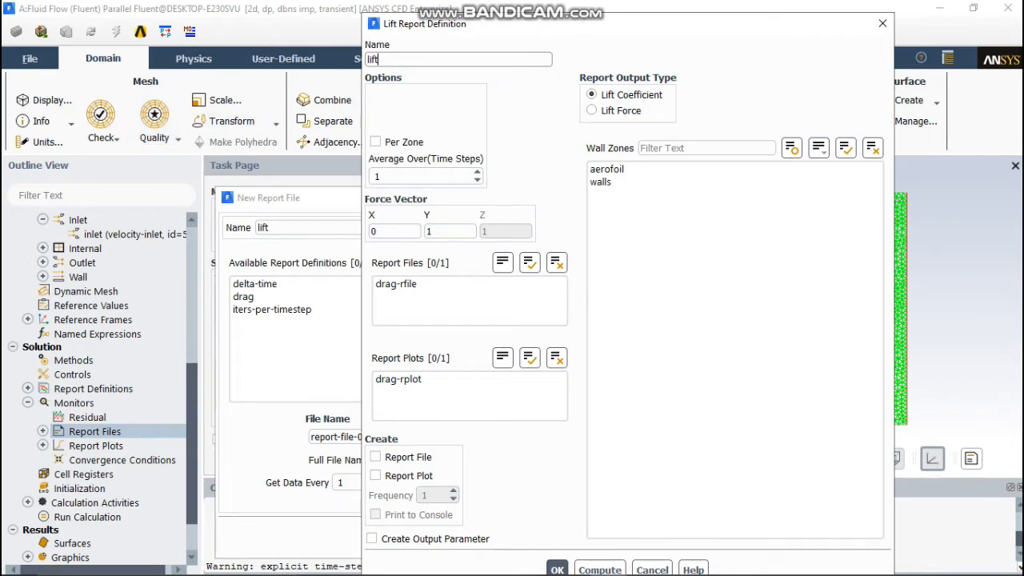
left_click(632, 169)
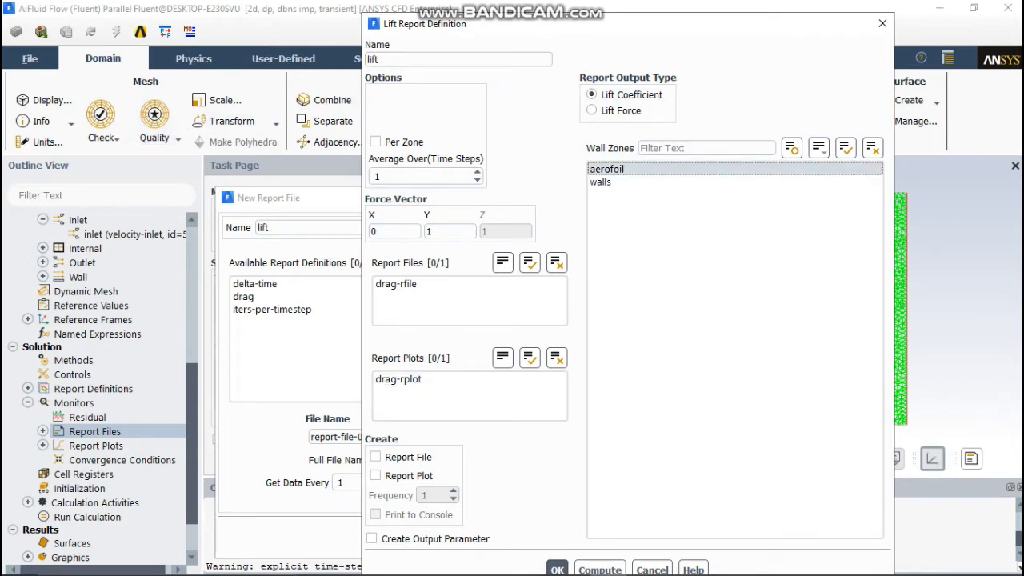
Step: Enable the report file, report plot, console printing and output parameter for the lift definition, confirm it, and discard the extra report file
left_click(375, 476)
left_click(375, 456)
left_click(371, 539)
left_click(375, 515)
left_click(557, 569)
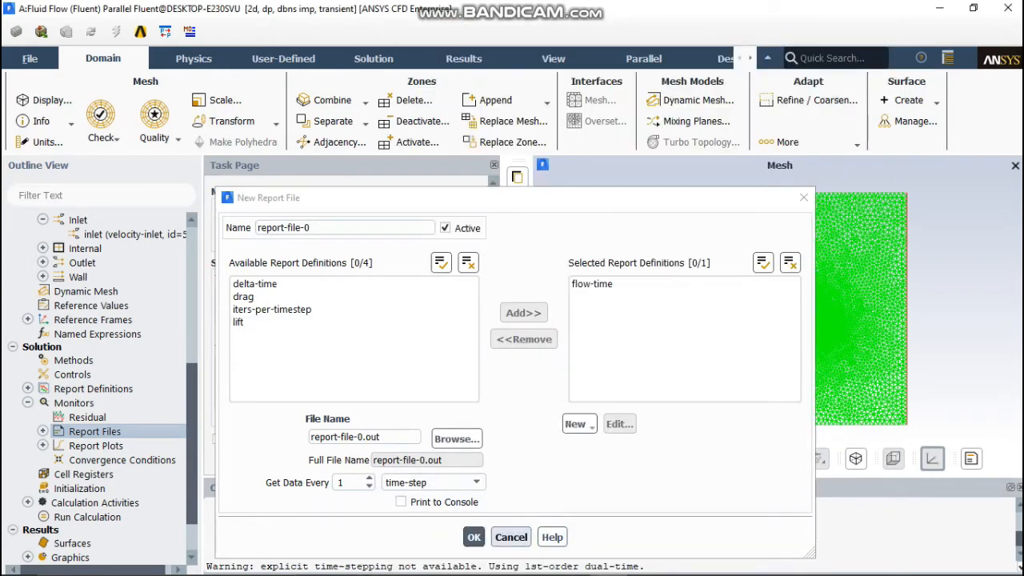
left_click(511, 537)
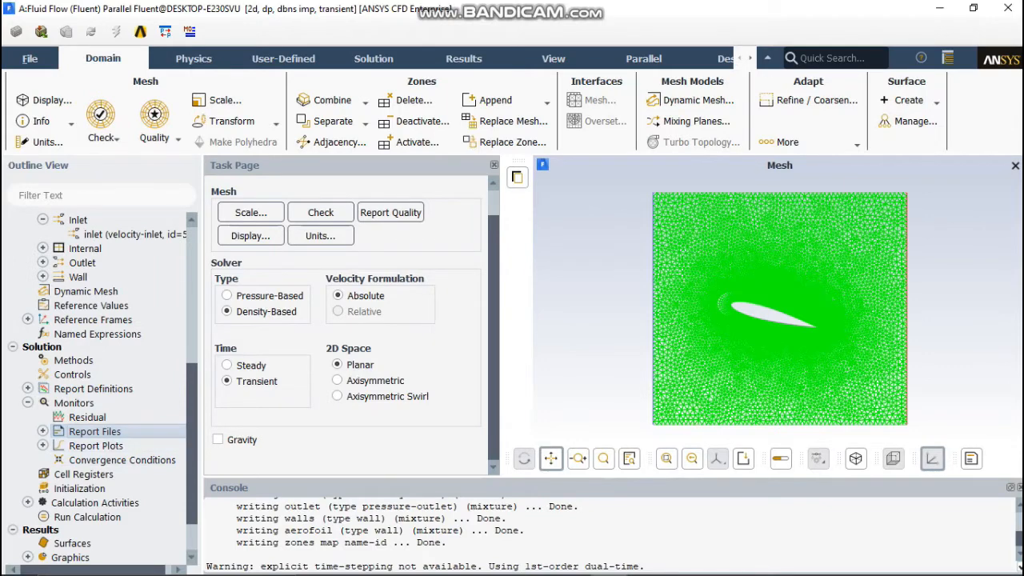
left_click(43, 432)
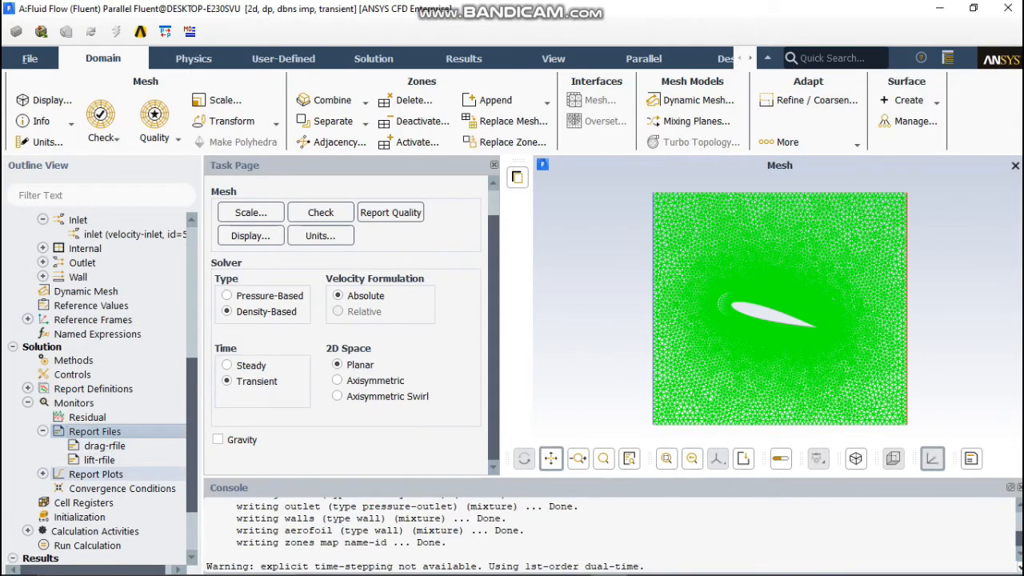
left_click(42, 474)
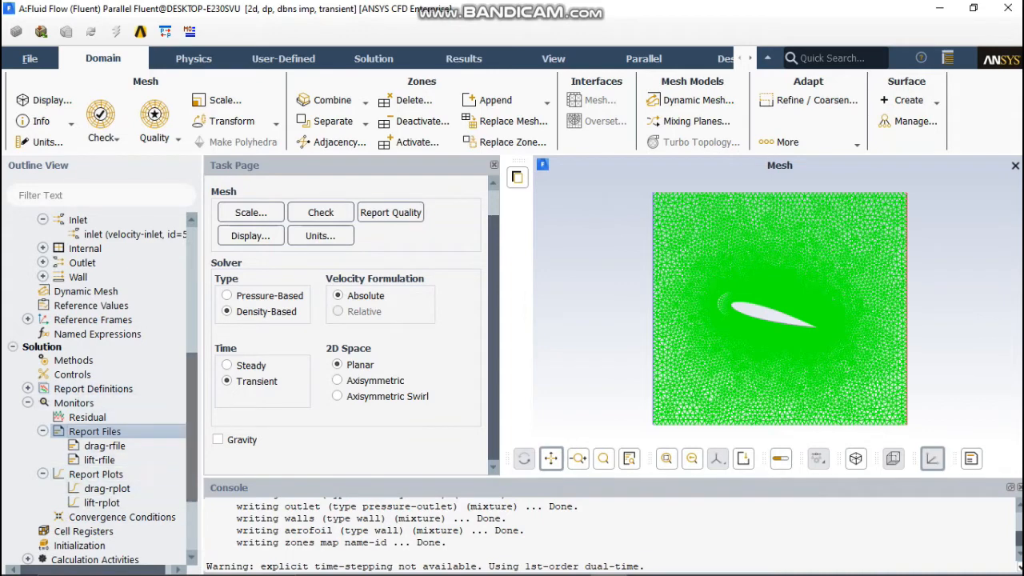
Step: Initialize the solution with standard initialization computed from the inlet
left_click_drag(192, 393, 192, 445)
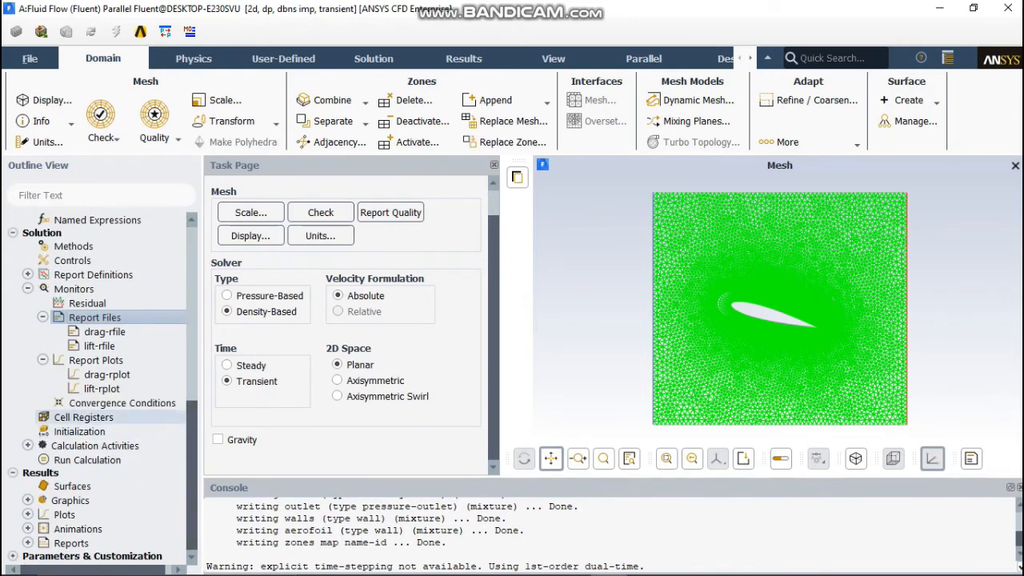
left_click(79, 432)
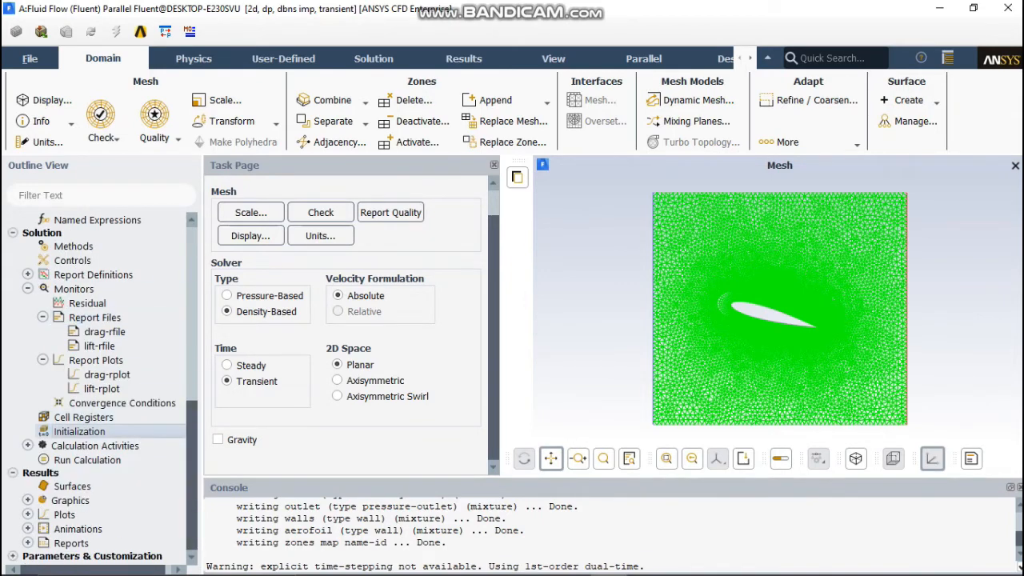
left_click(412, 289)
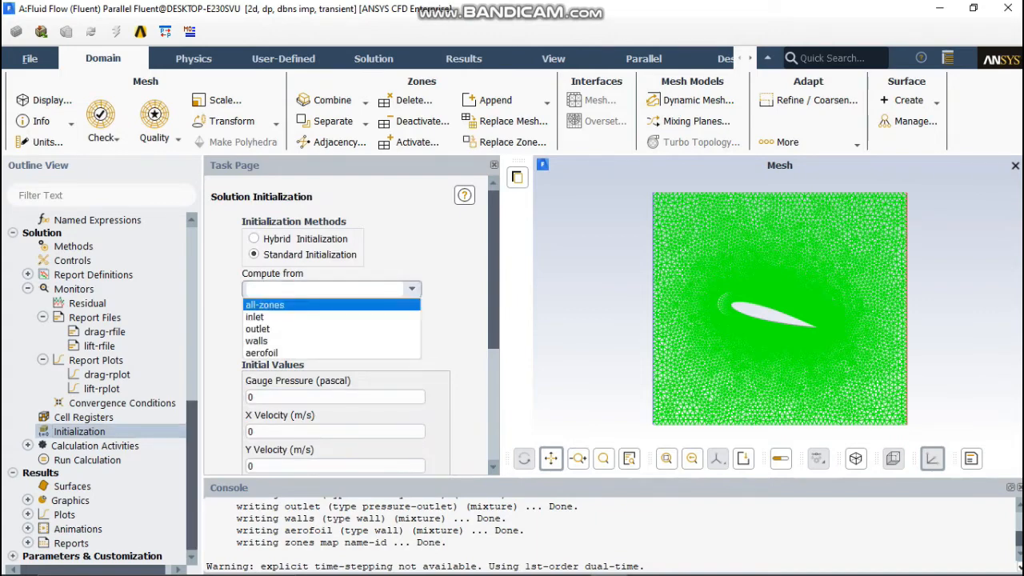
left_click(255, 317)
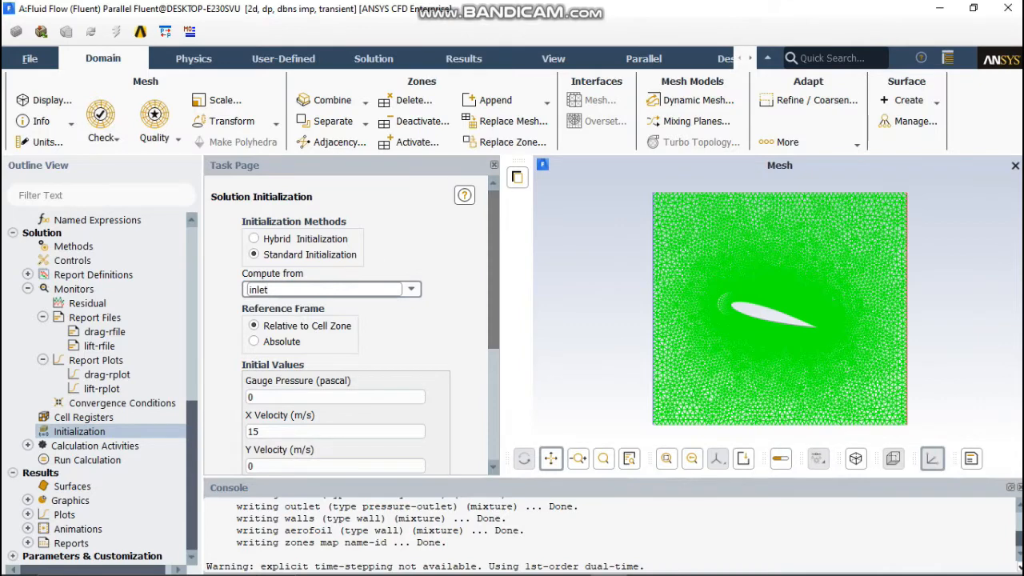
left_click_drag(494, 280, 494, 368)
left_click(264, 424)
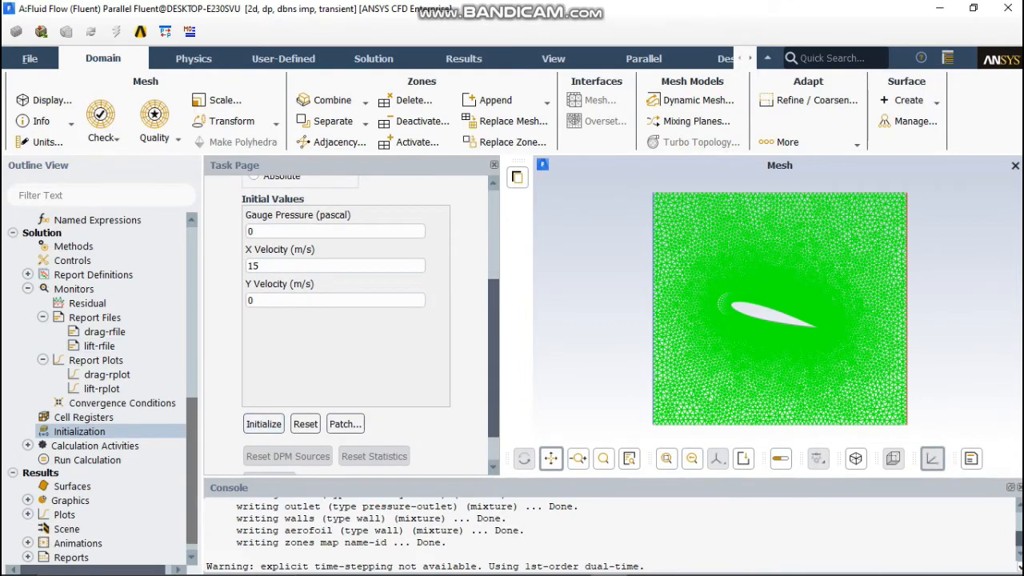
Step: Set the calculation activities to autosave every 1 time step
scroll(160, 448, "down", 1)
left_click(27, 431)
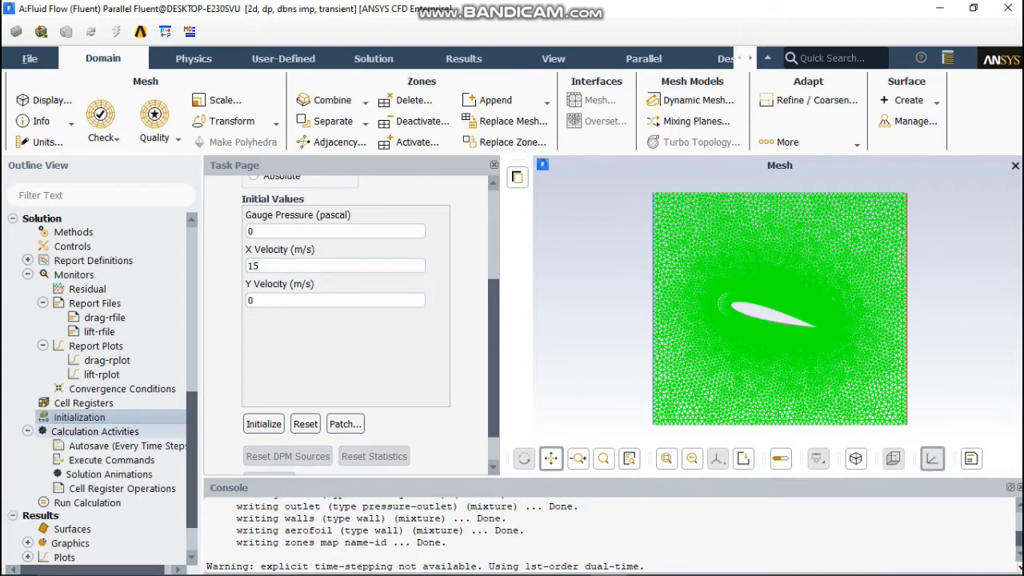
double_click(94, 431)
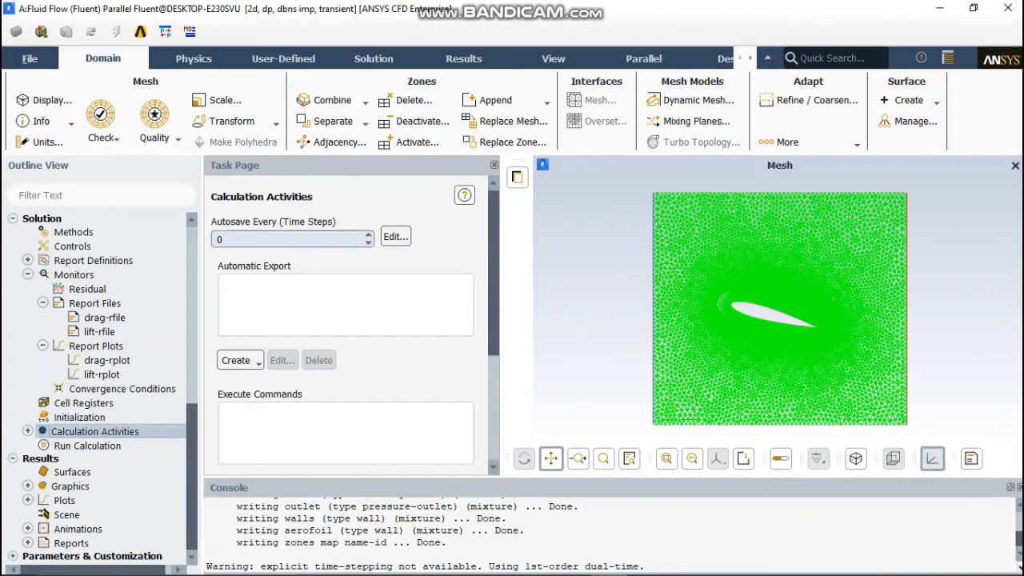
left_click(254, 239)
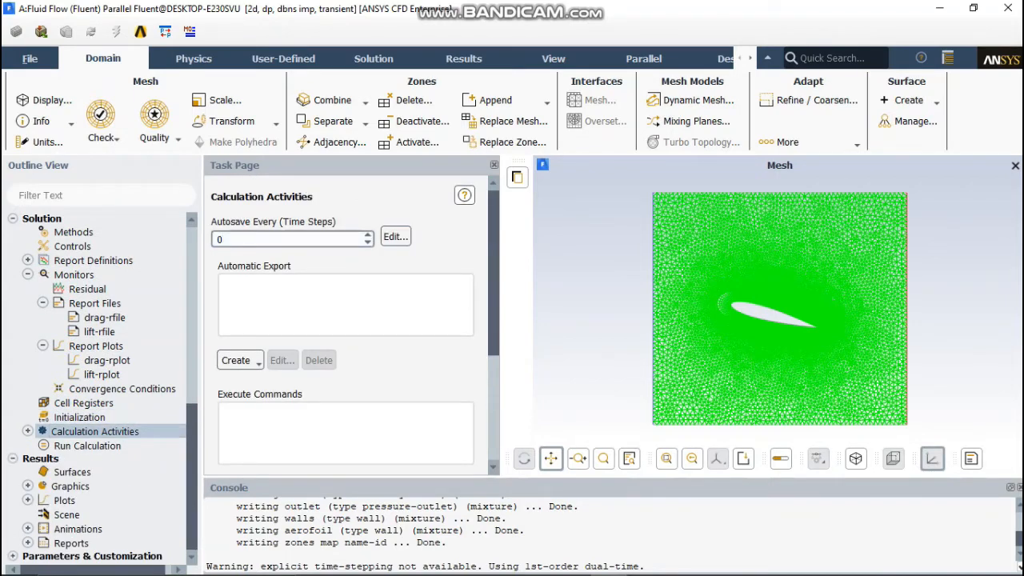
left_click_drag(253, 240, 178, 245)
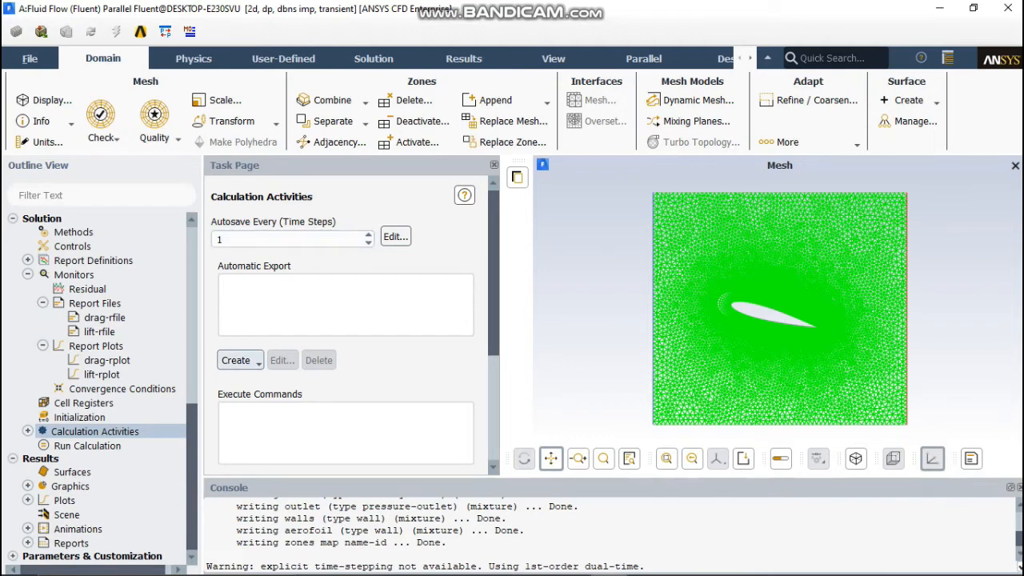
Step: Create an automatic solution data export with the file type CDAT for CFD-Post & EnSight
left_click(240, 360)
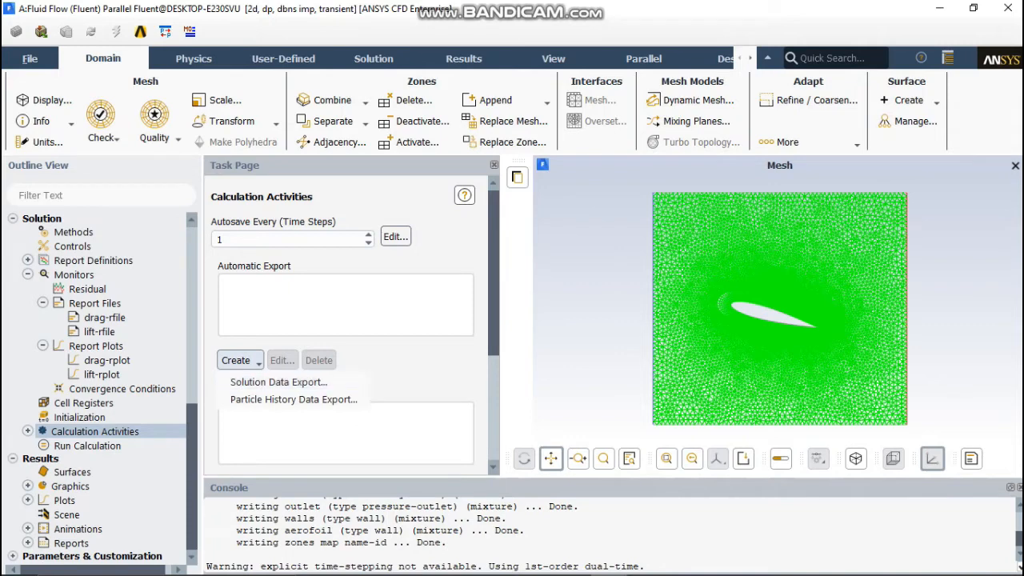
left_click(240, 381)
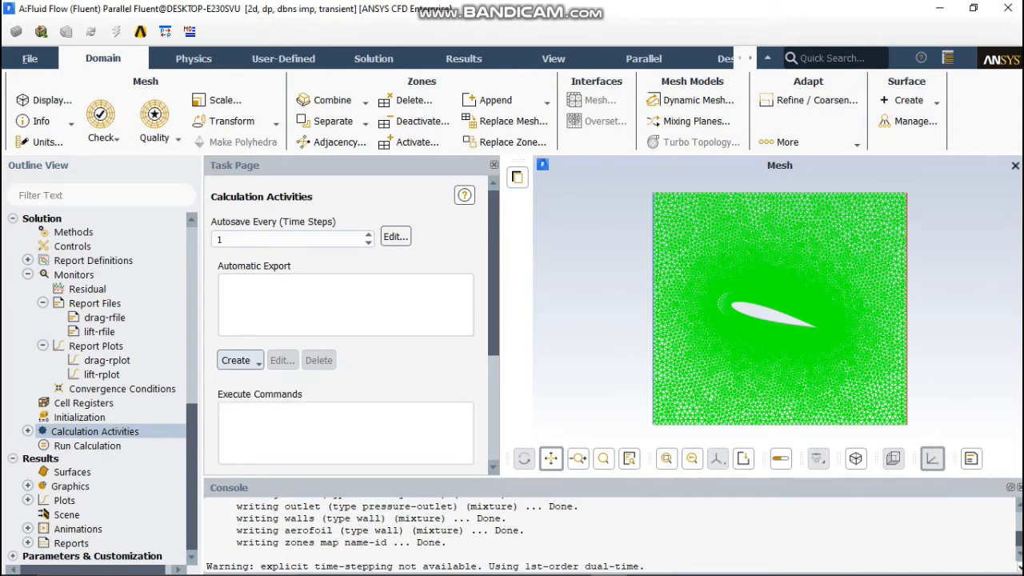
left_click_drag(397, 250, 330, 46)
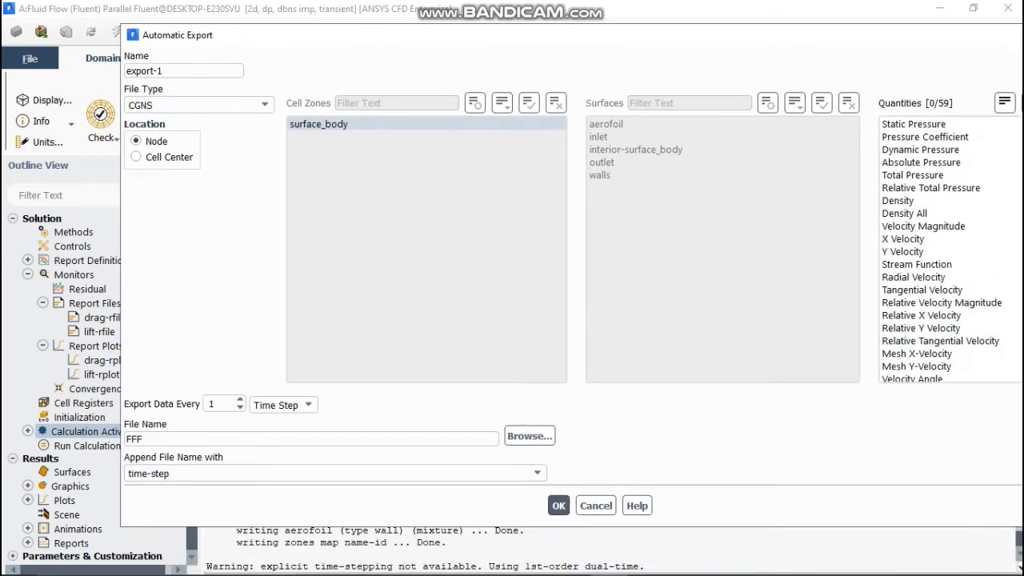
left_click(198, 105)
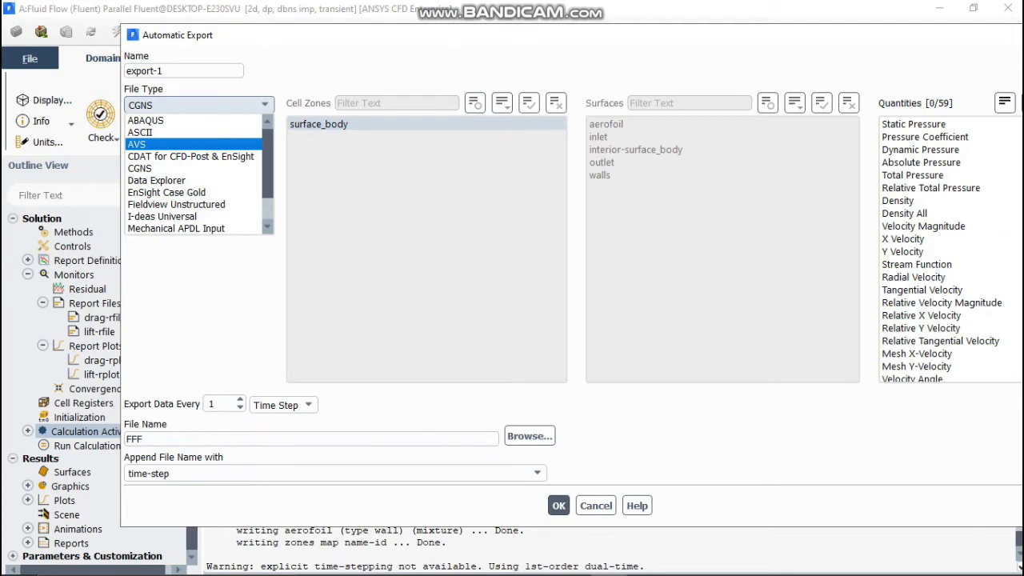
left_click(190, 156)
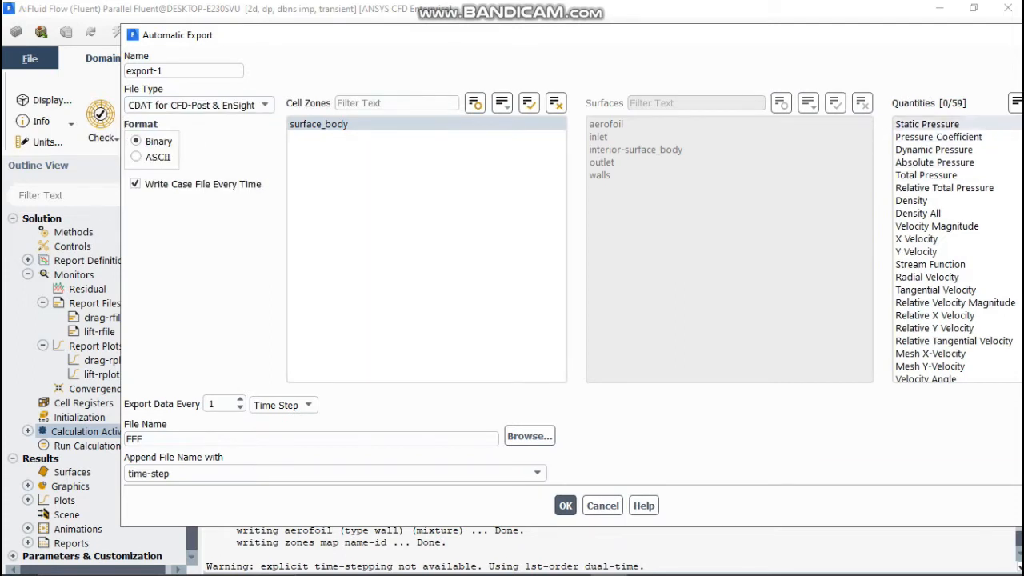
Step: Export Static Pressure and Velocity Magnitude to the file FFF in the project's Fluent folder, and confirm the automatic export
left_click(927, 124)
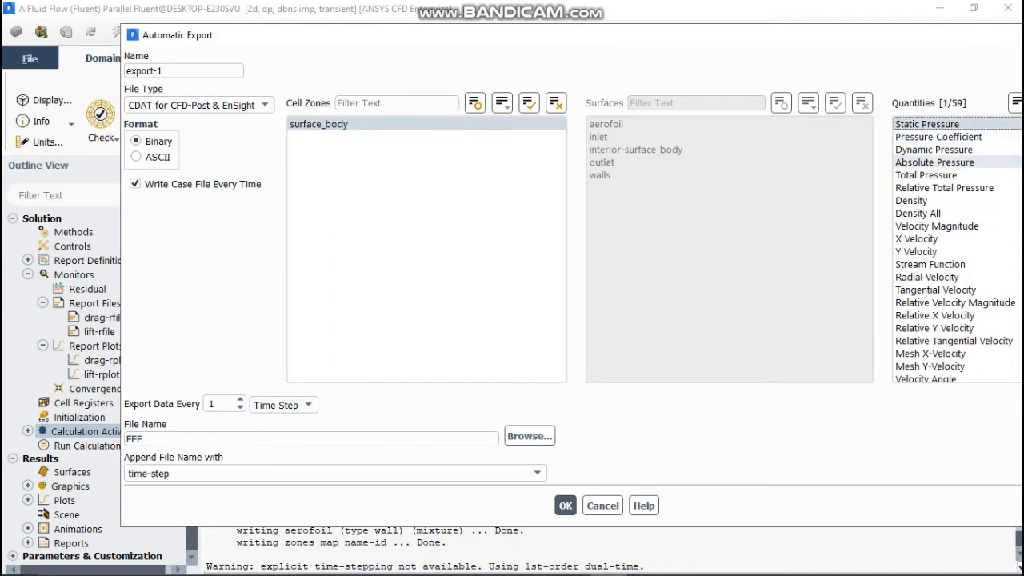
left_click(936, 227)
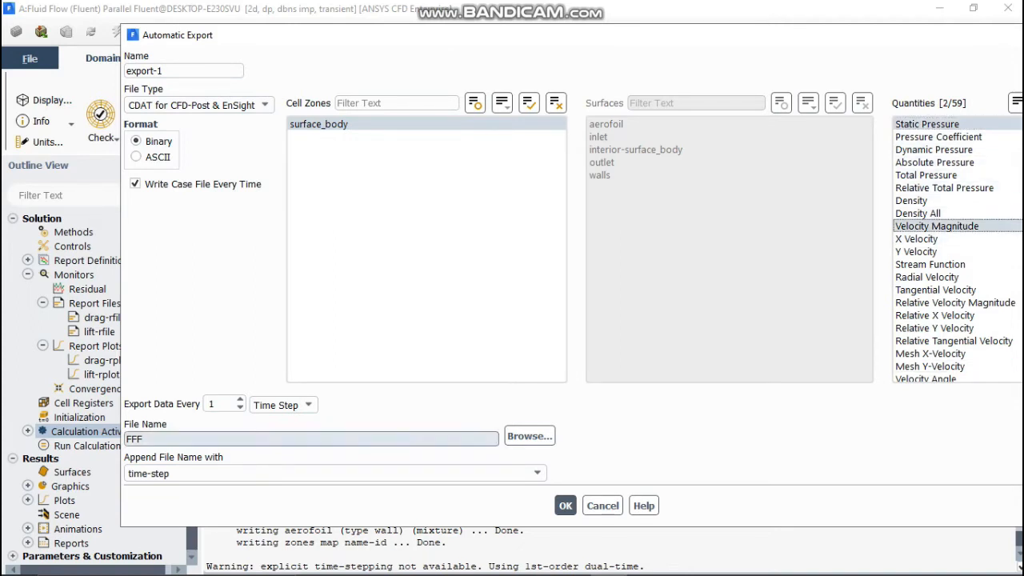
left_click(529, 436)
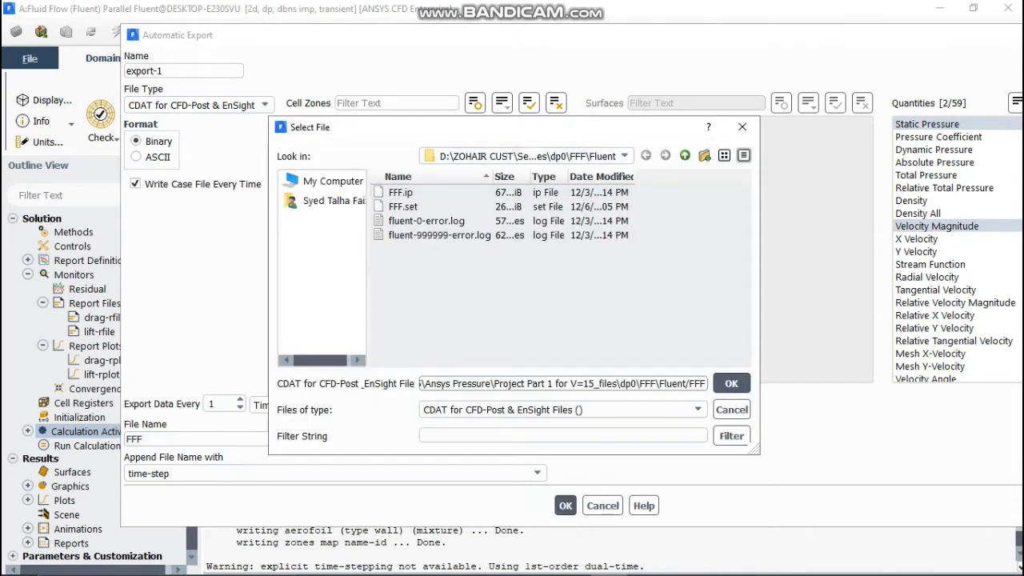
left_click(731, 383)
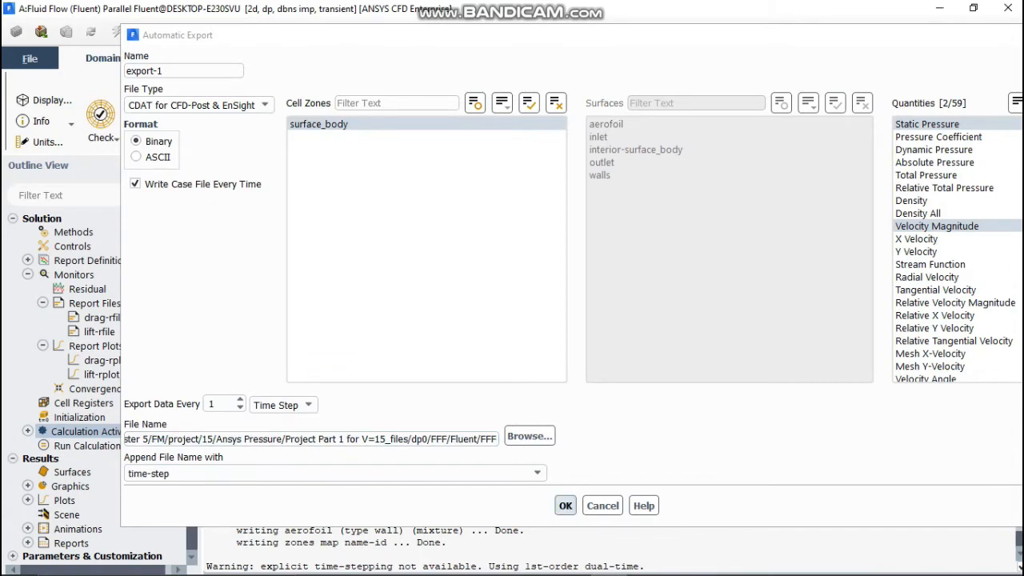
left_click(566, 505)
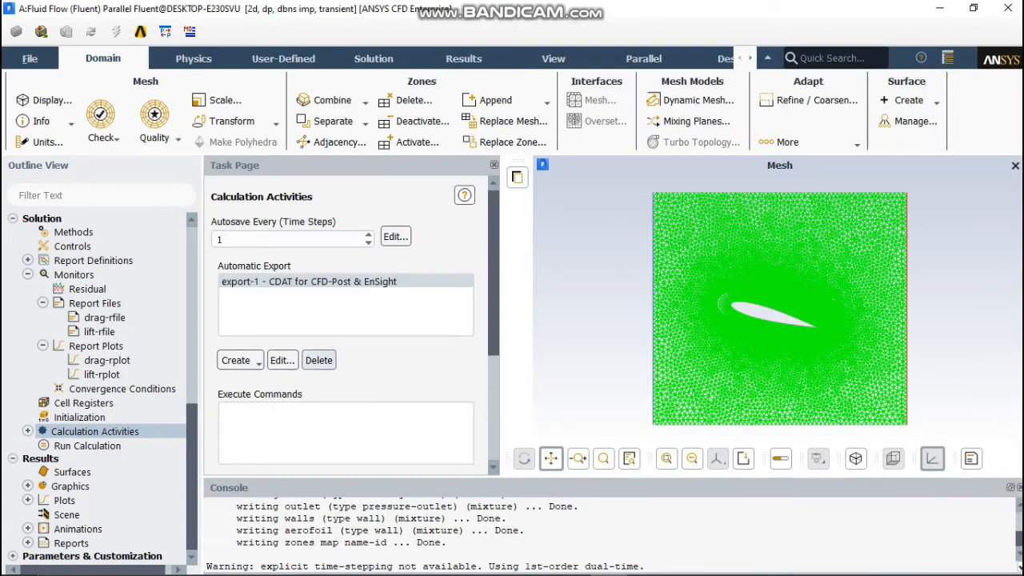
Step: Start a new contour named contour-v under graphics and animations and set its variable to Velocity Magnitude
scroll(346, 320, "down", 3)
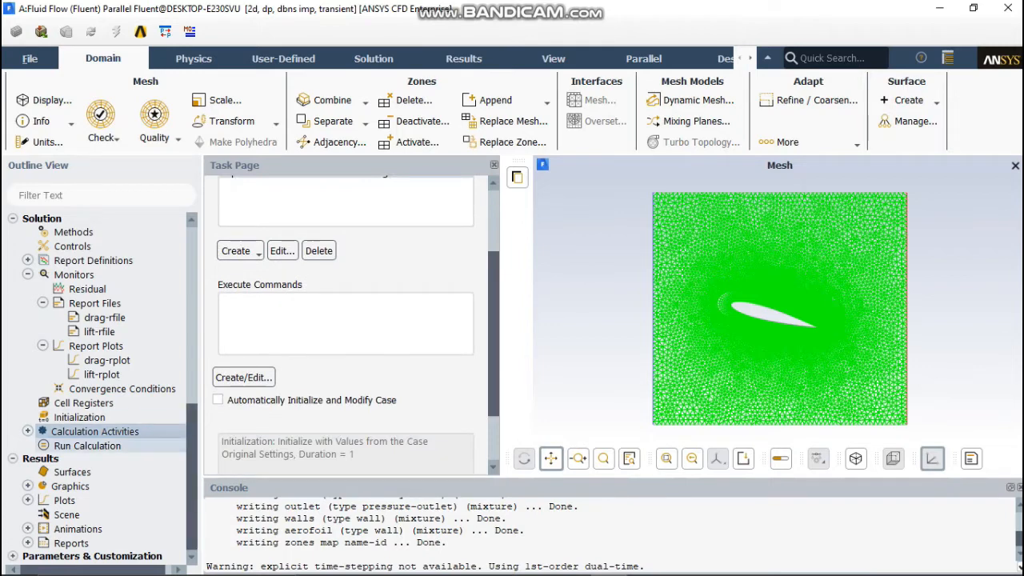
left_click(28, 529)
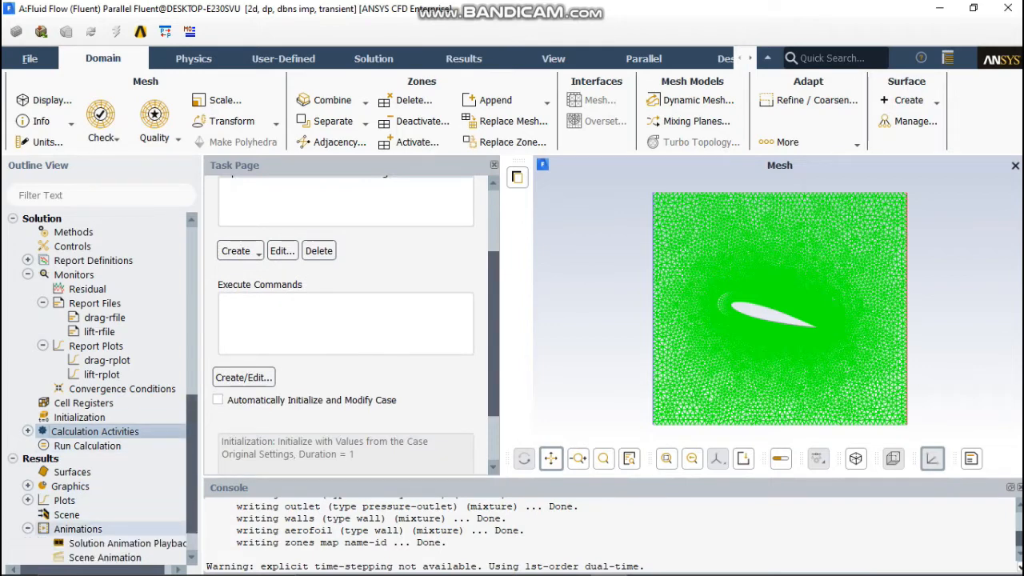
double_click(78, 529)
left_click(241, 259)
left_click(234, 338)
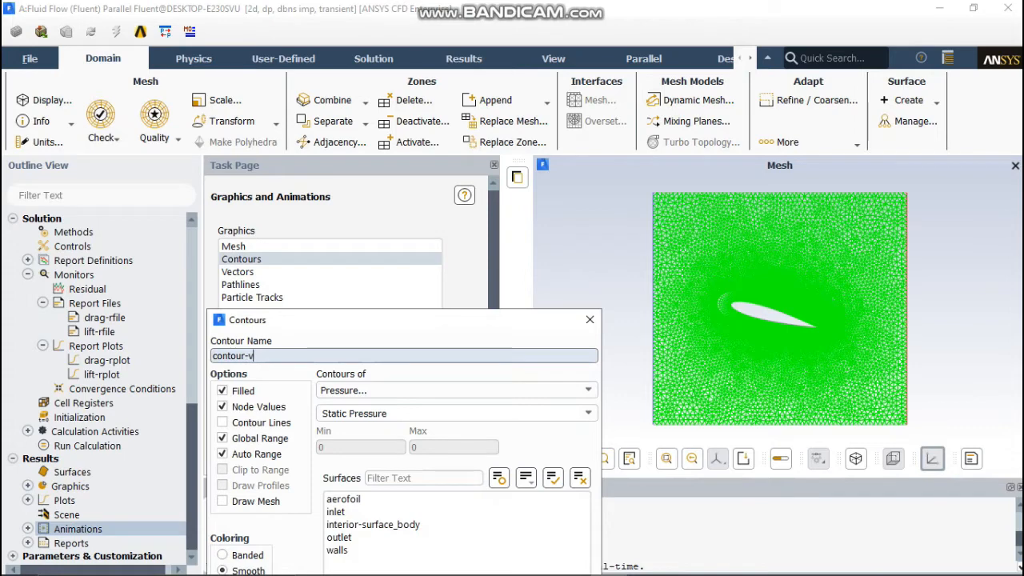
left_click(456, 389)
left_click(368, 425)
Step: Select all surfaces from aerofoil to walls for contour-v, save and display it, and close its settings
left_click_drag(427, 320, 438, 180)
left_click_drag(424, 426, 424, 359)
left_click(346, 510)
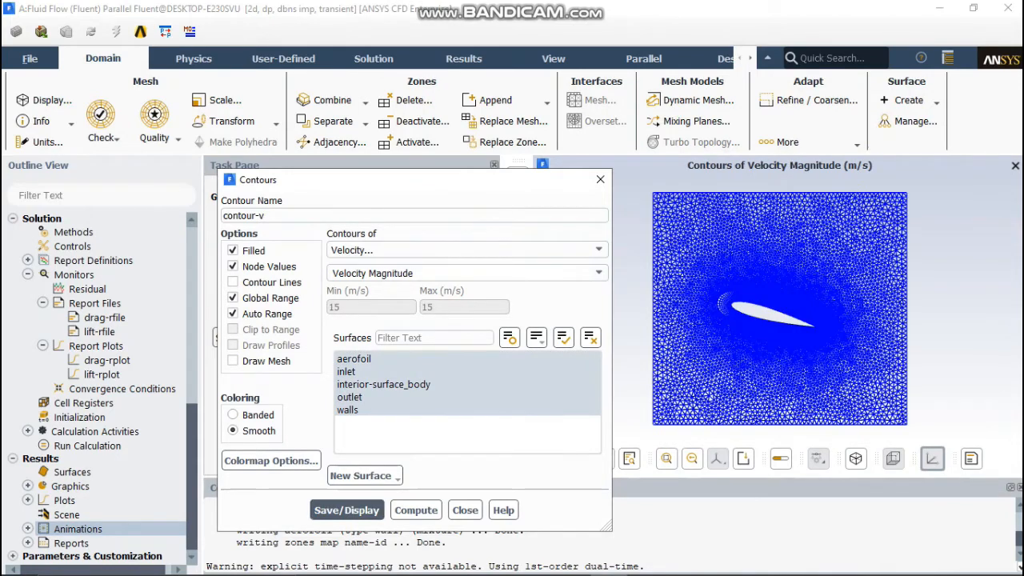
left_click(465, 510)
Step: Create a contour named contour-p of Static Pressure on all surfaces, then save and display it
left_click(28, 529)
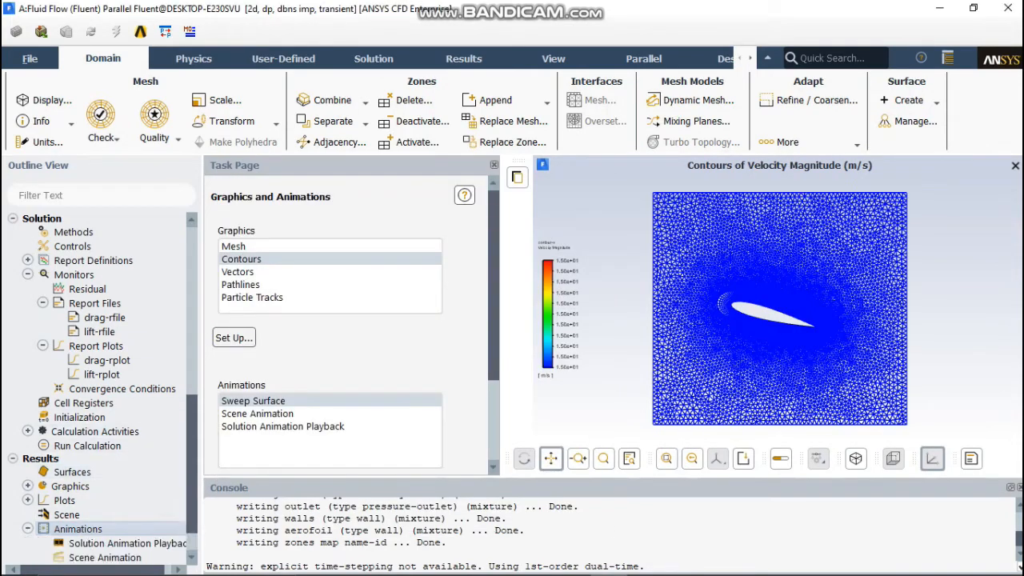
left_click(234, 337)
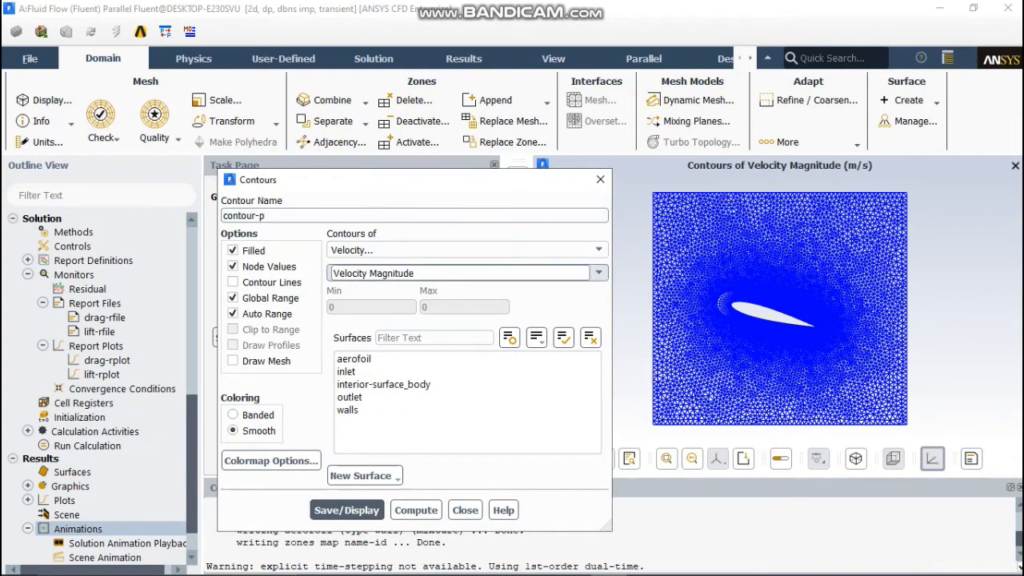
left_click(464, 249)
left_click(360, 262)
left_click_drag(376, 409, 372, 360)
left_click(347, 510)
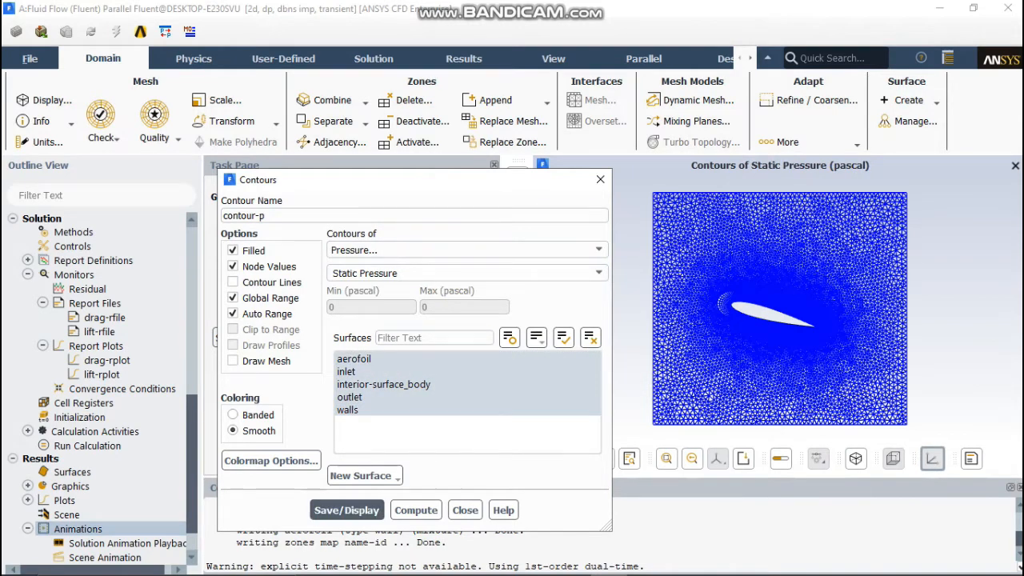
Step: Close the contour settings and create a solution animation named animation-p that records contour-p every time step
left_click(465, 510)
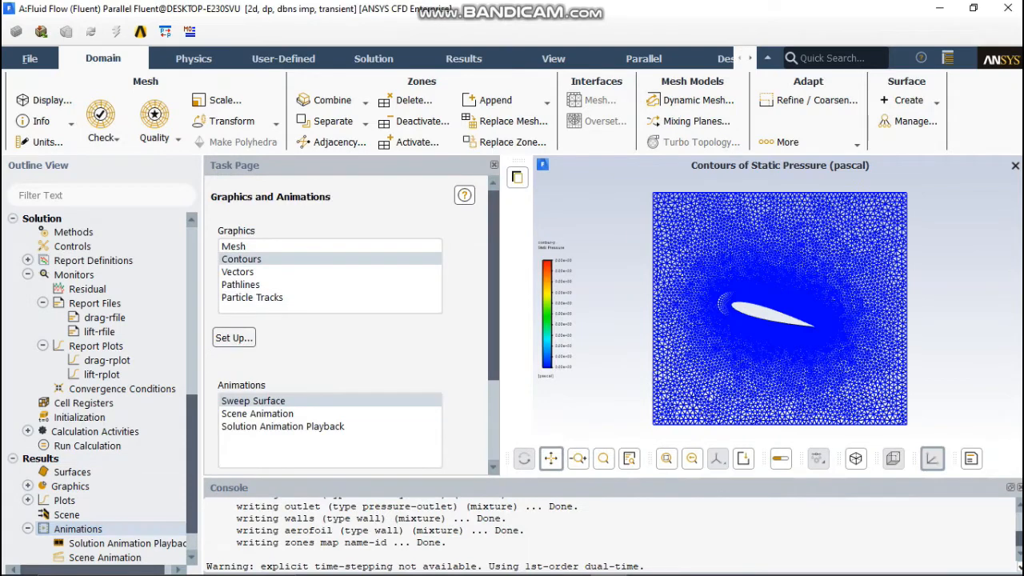
scroll(112, 496, "down", 1)
scroll(113, 480, "up", 2)
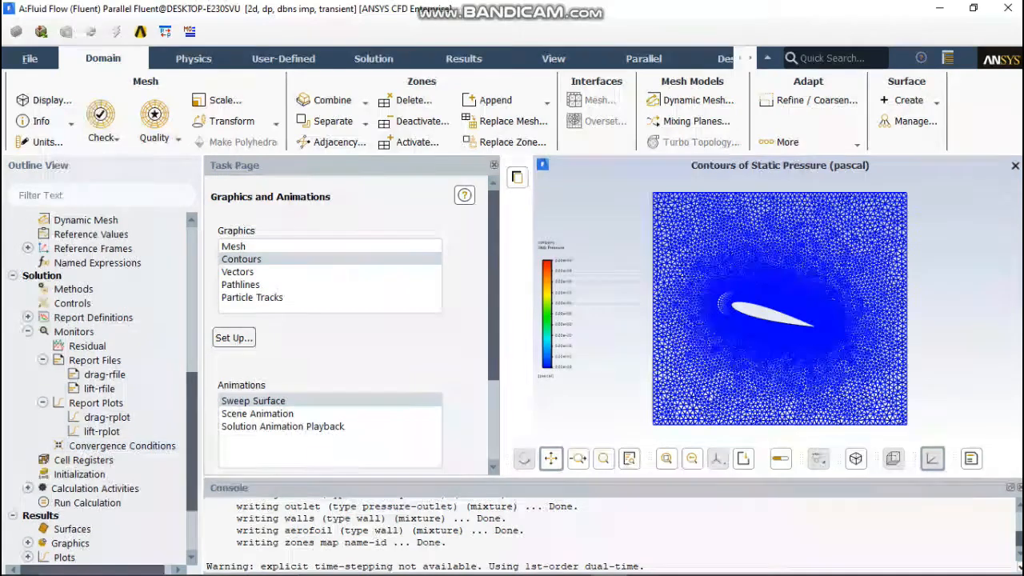
left_click(27, 488)
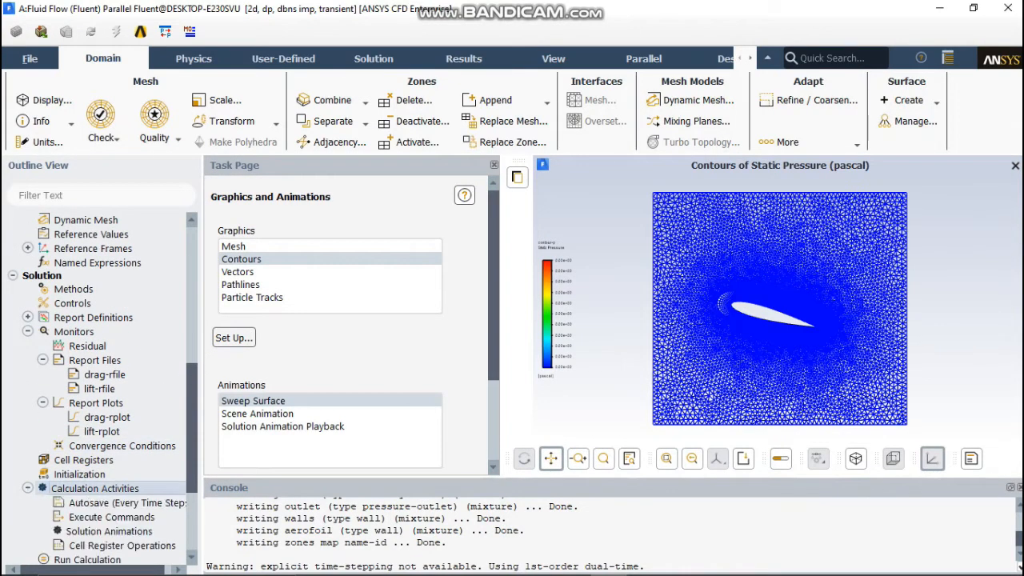
scroll(112, 448, "down", 3)
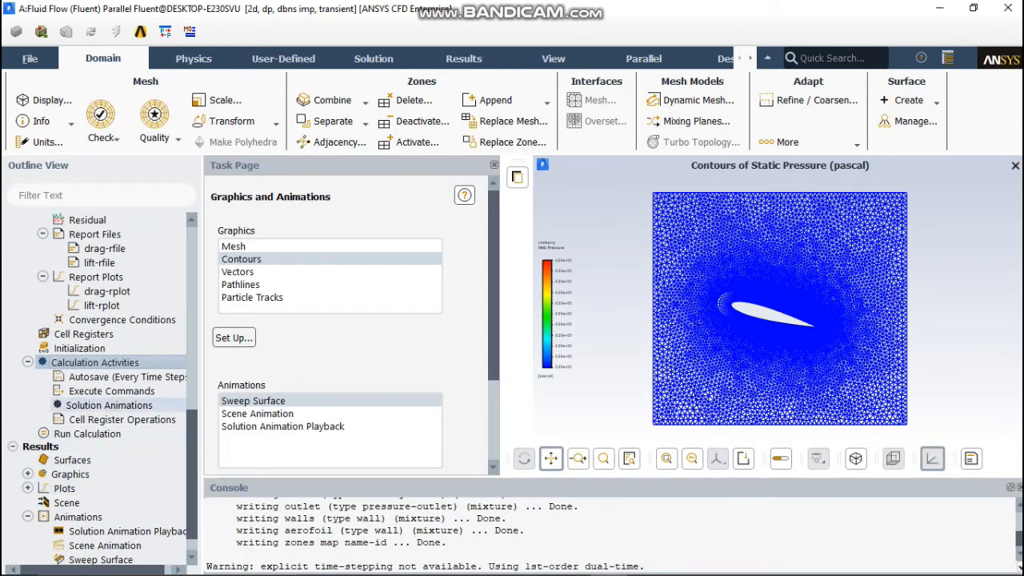
double_click(109, 404)
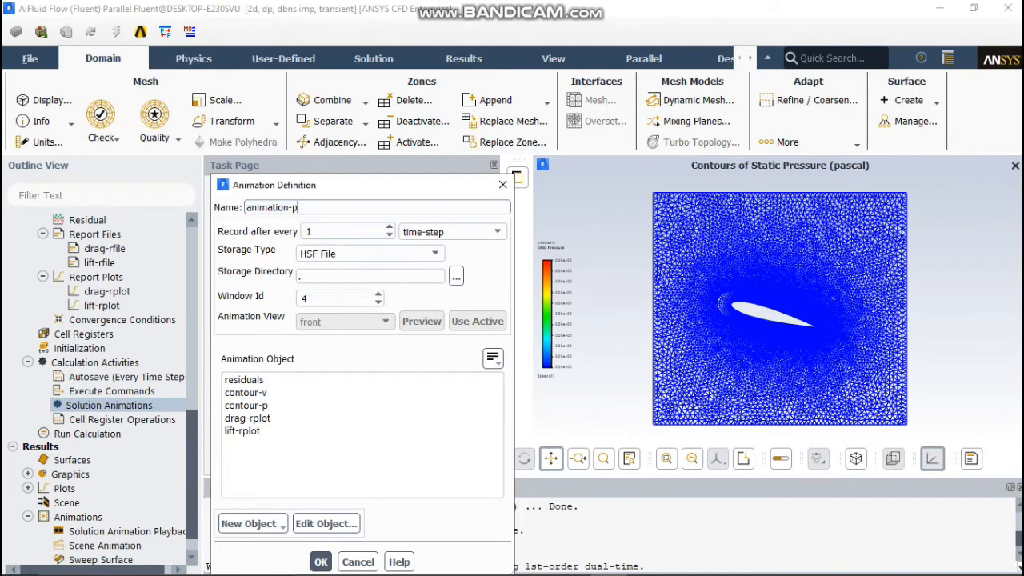
left_click(264, 406)
left_click(321, 562)
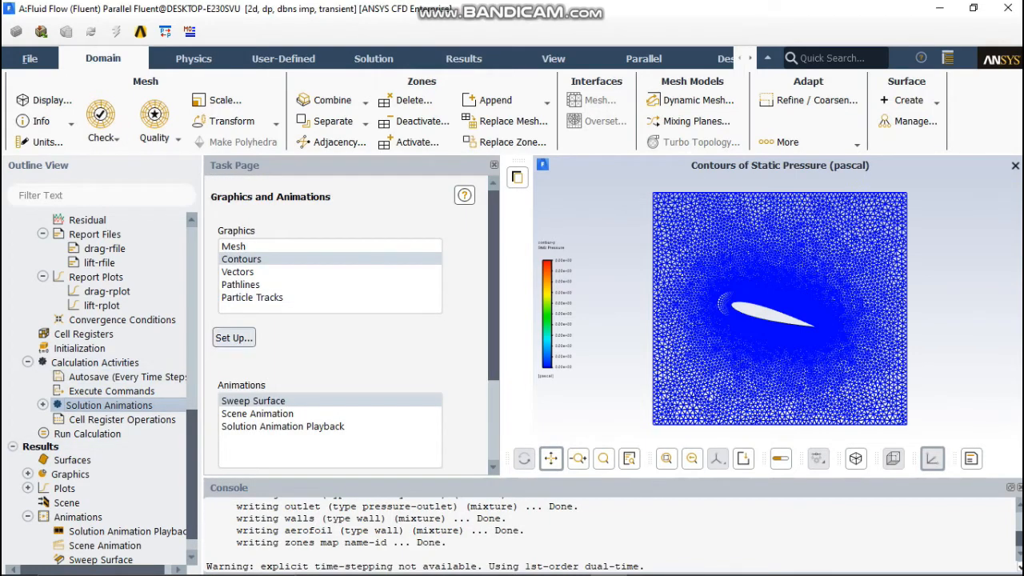
Step: Create a second solution animation named animation-v that records contour-v every time step
double_click(109, 405)
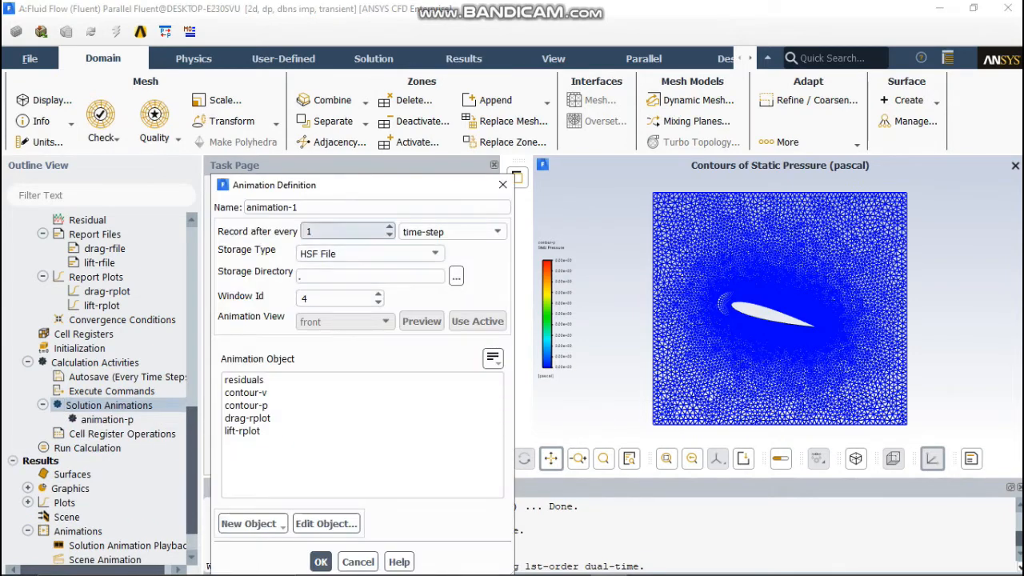
left_click(305, 208)
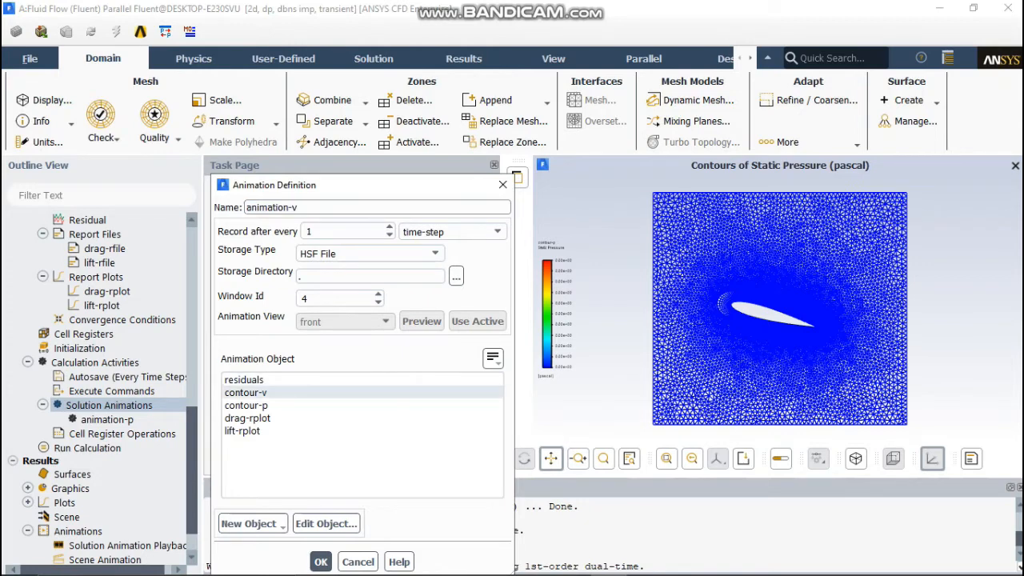
left_click(245, 392)
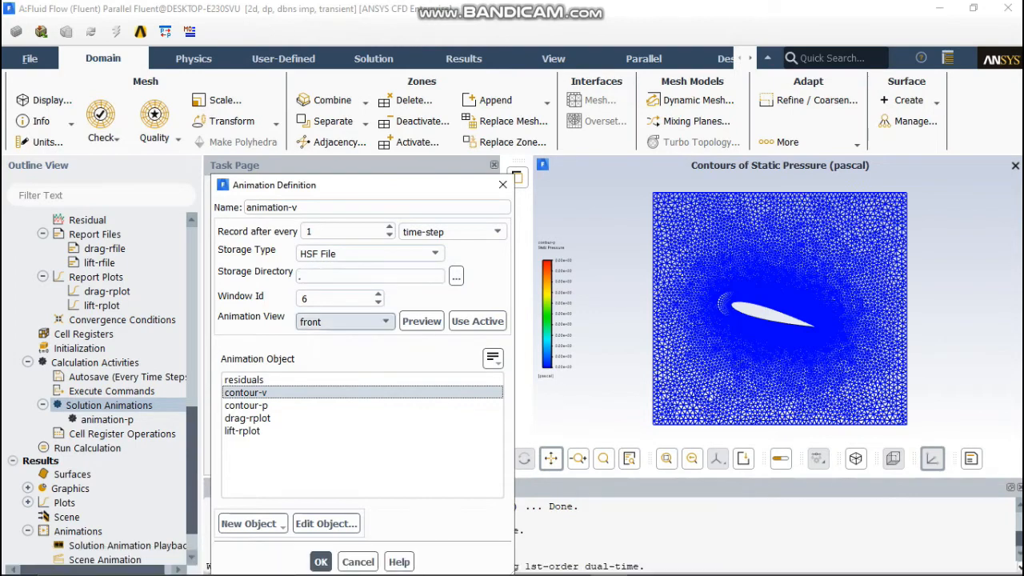
left_click(321, 561)
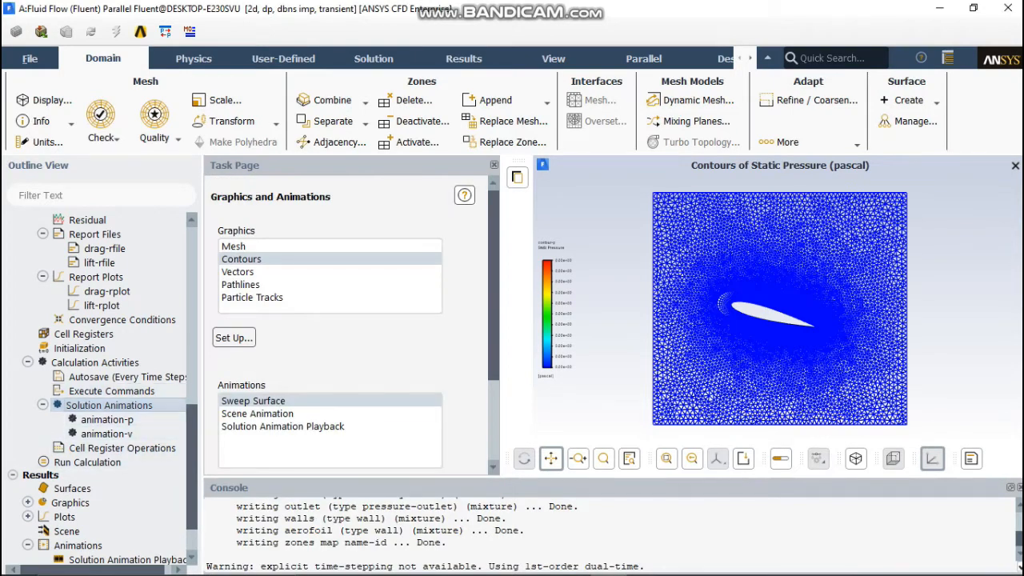
Step: Set the run calculation to 250 time steps with a maximum of 10 iterations per time step
scroll(88, 405, "down", 2)
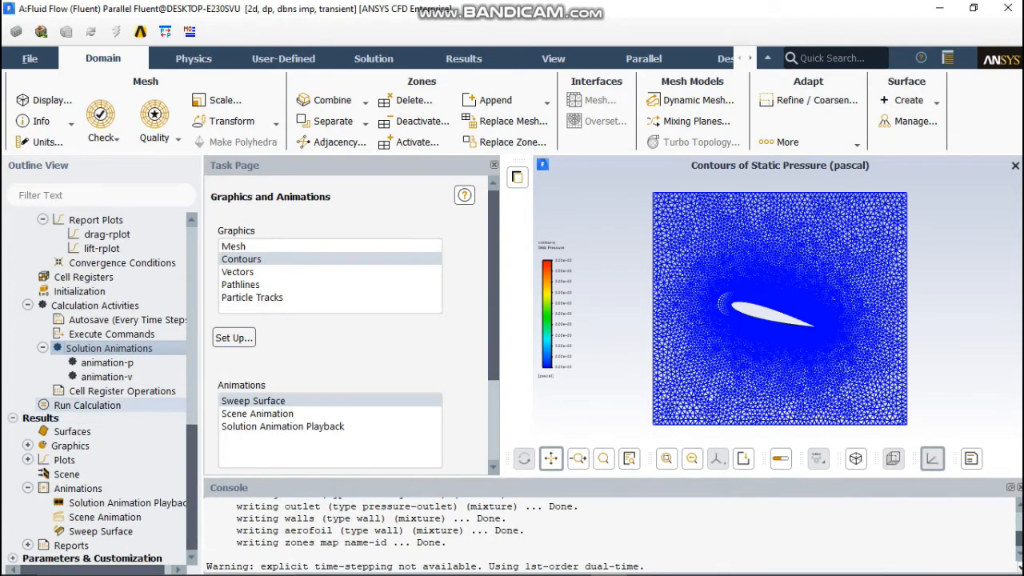
left_click(88, 405)
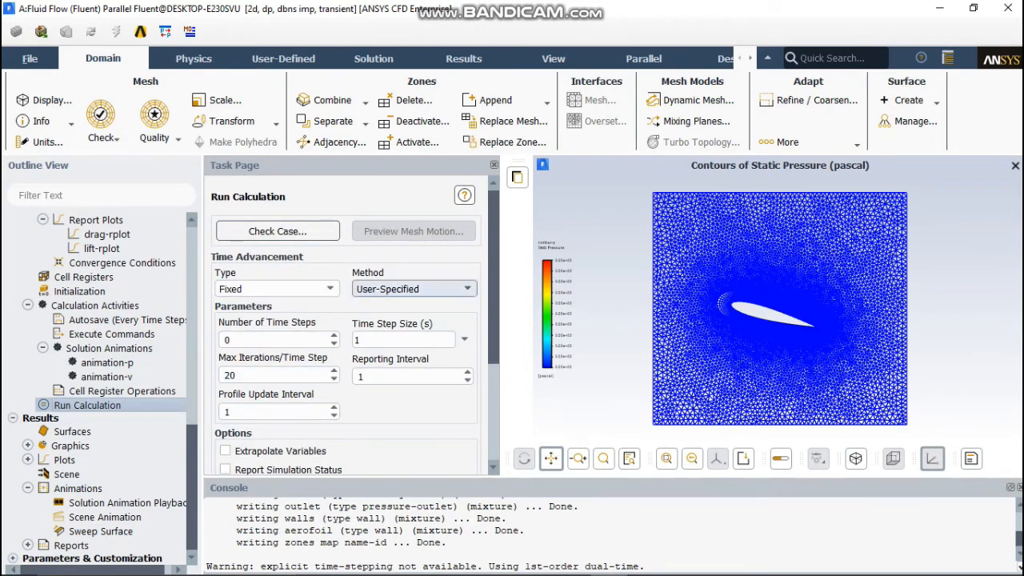
left_click(242, 340)
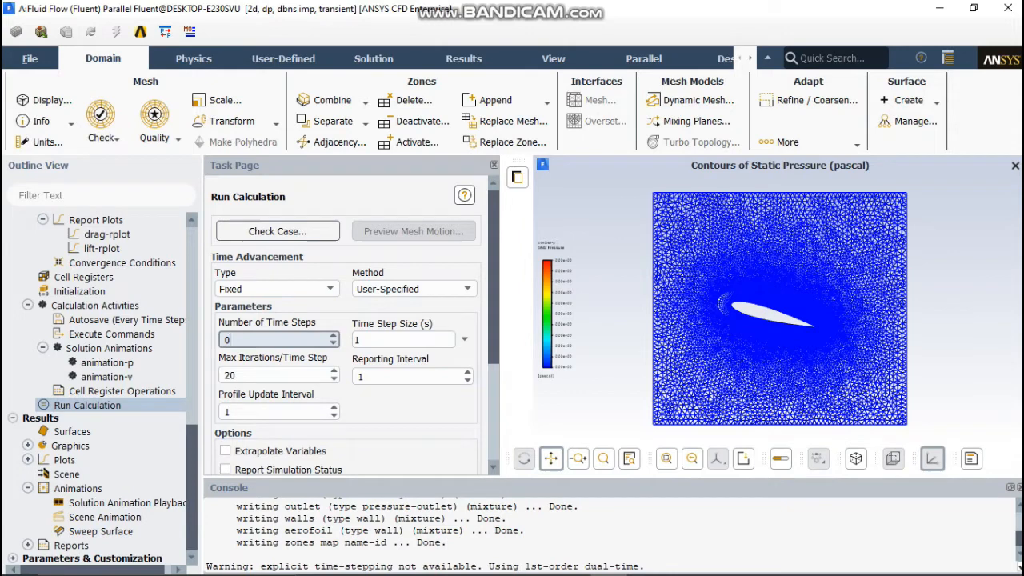
left_click_drag(241, 340, 213, 341)
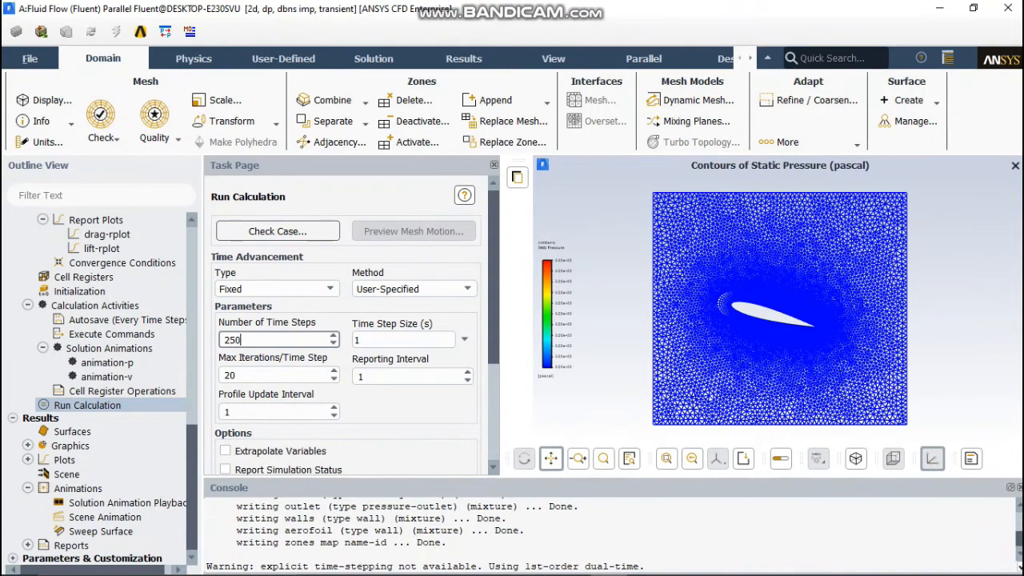
left_click(364, 340)
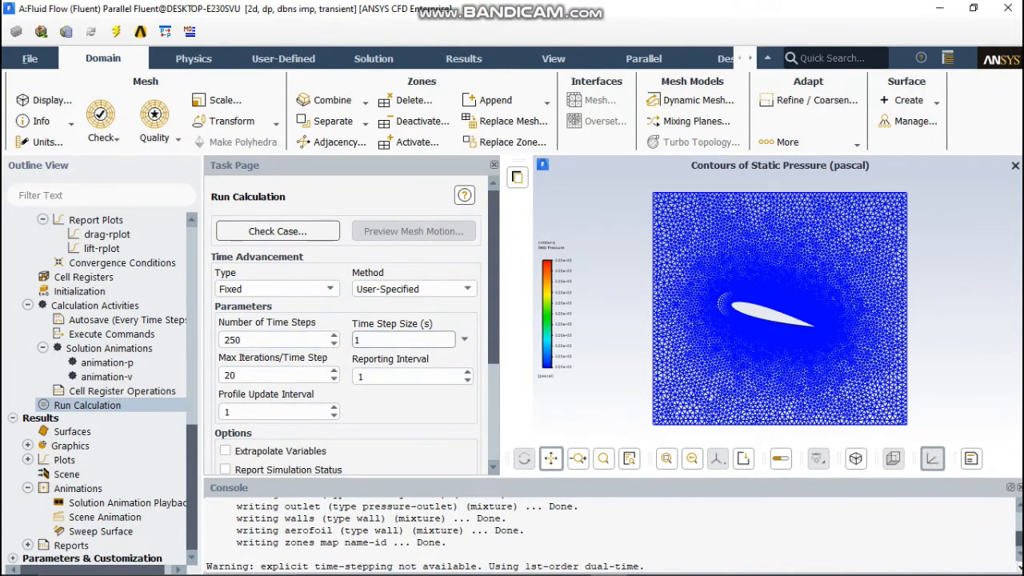
left_click_drag(242, 375, 213, 376)
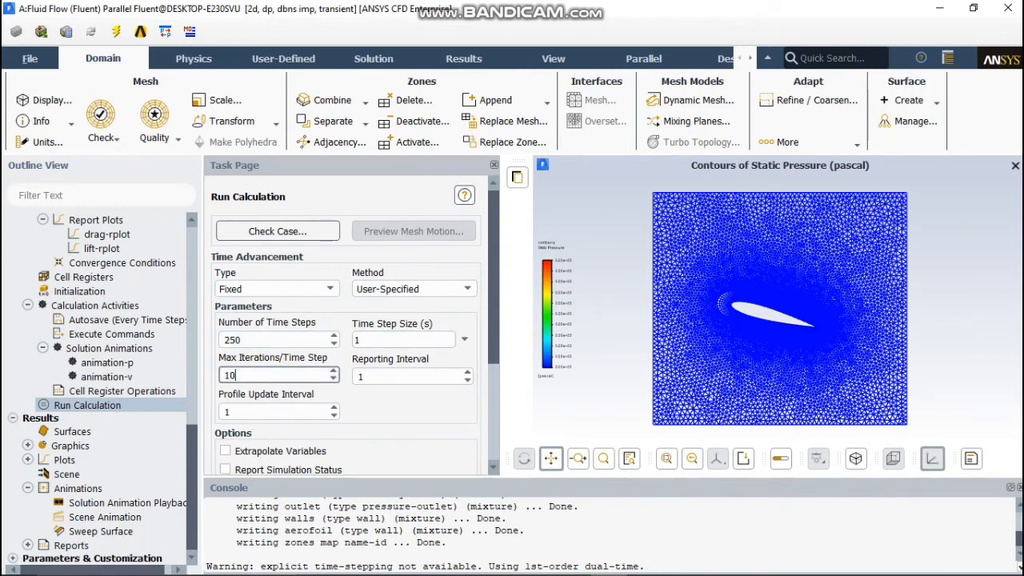
Step: Start the calculation and let it run to completion
mouse_move(493, 288)
left_mouse_down()
mouse_move(494, 386)
mouse_move(493, 289)
left_mouse_up()
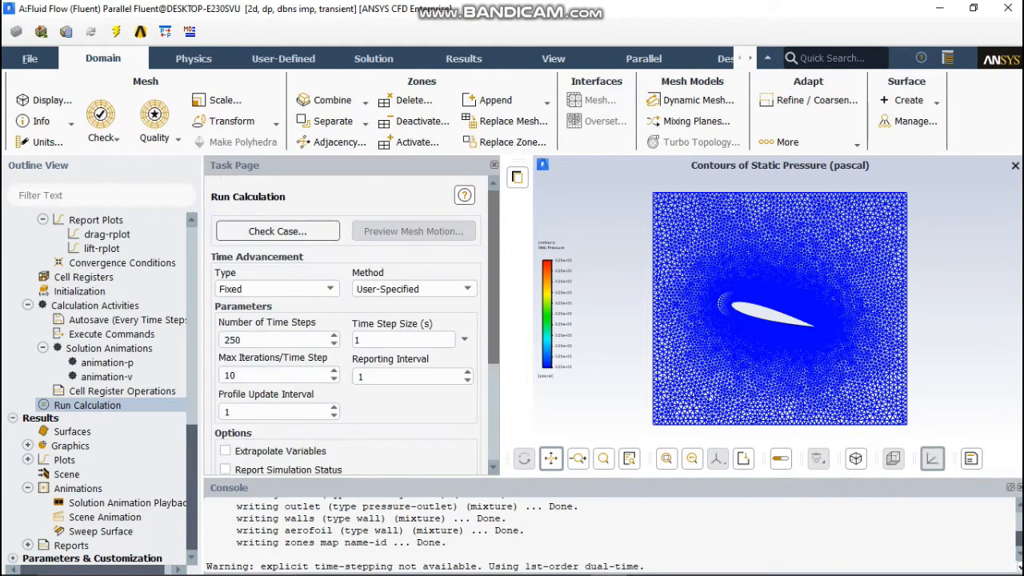
left_click_drag(494, 336, 494, 434)
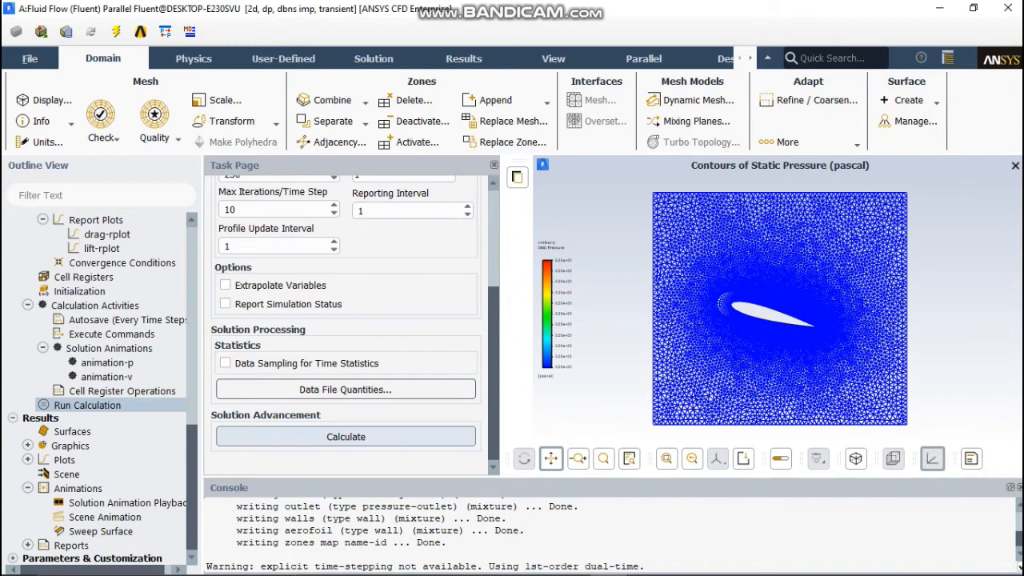
left_click(346, 436)
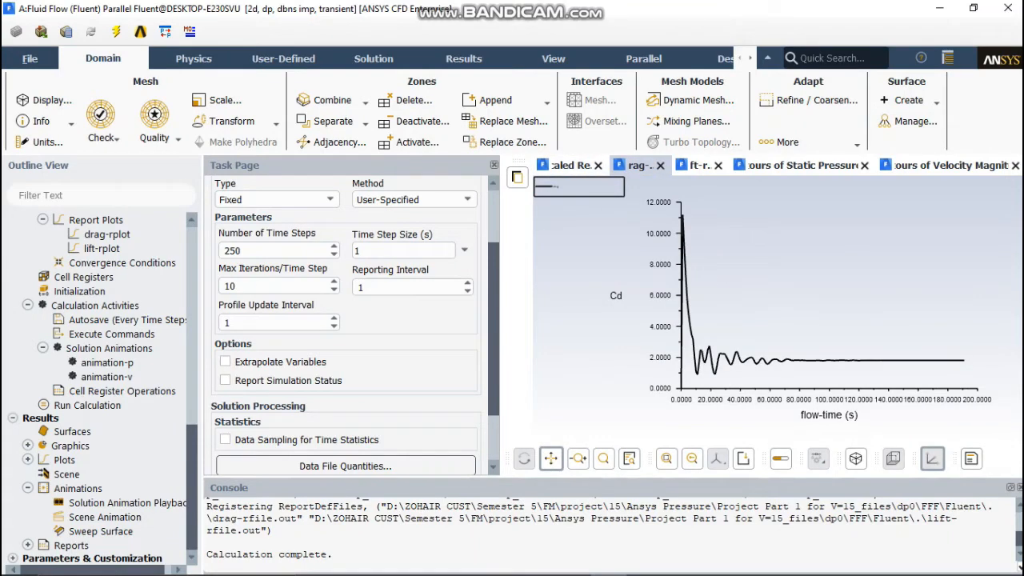
Step: Display the scaled residuals plot, start saving it as a JPEG picture, and browse to the project's Ansys Pressure folder
left_click(951, 165)
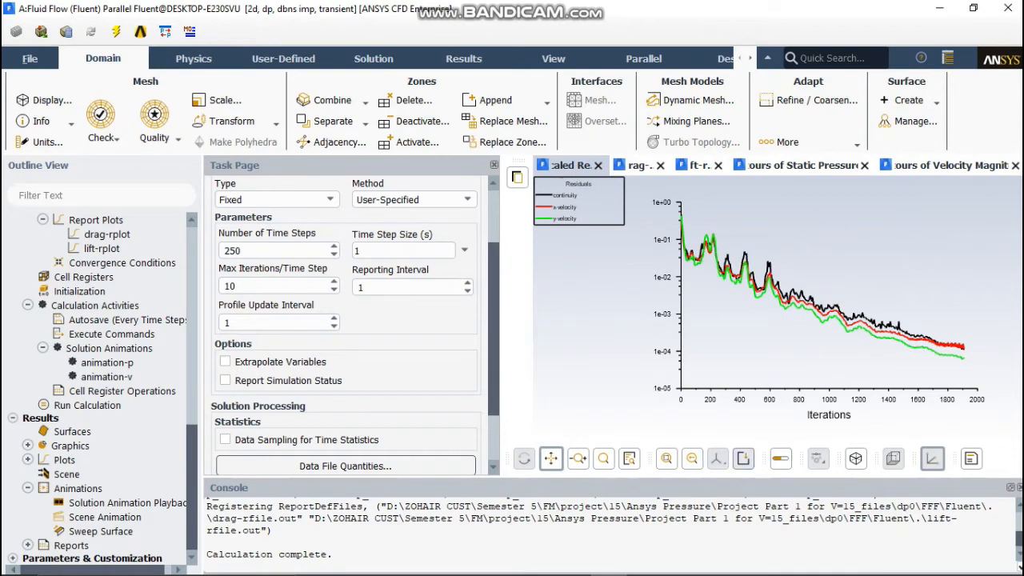
left_click(743, 459)
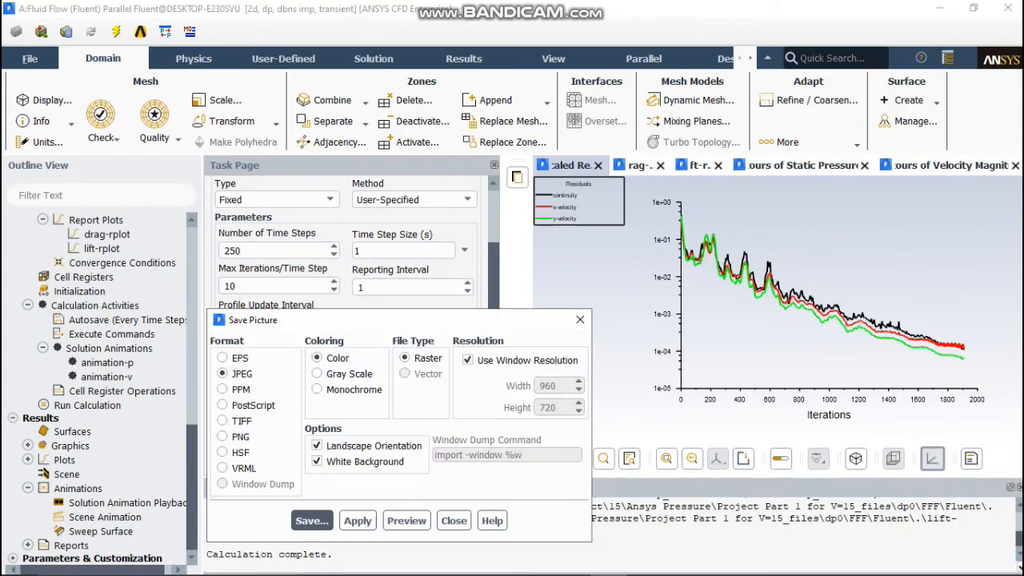
left_click(311, 520)
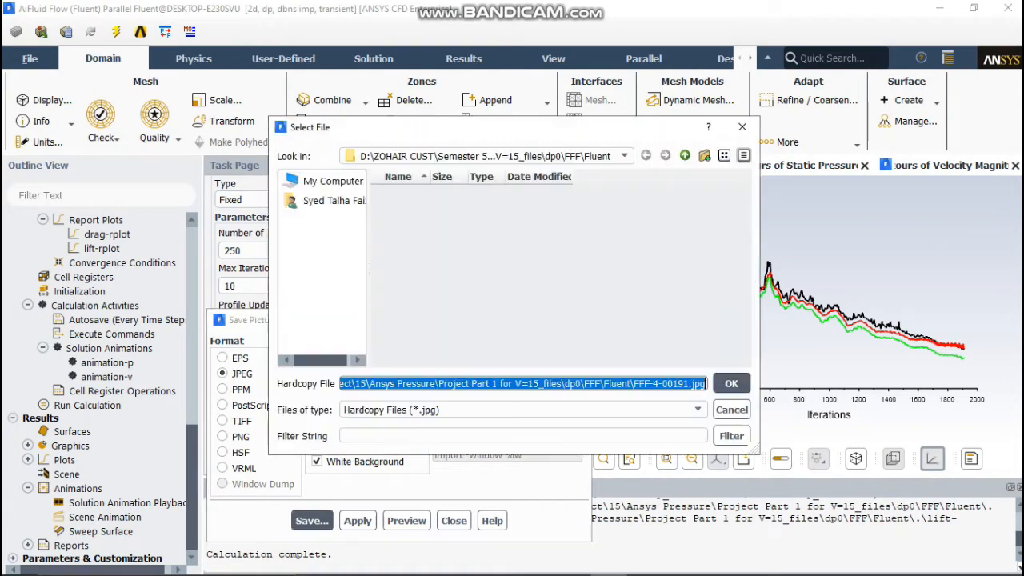
left_click(487, 156)
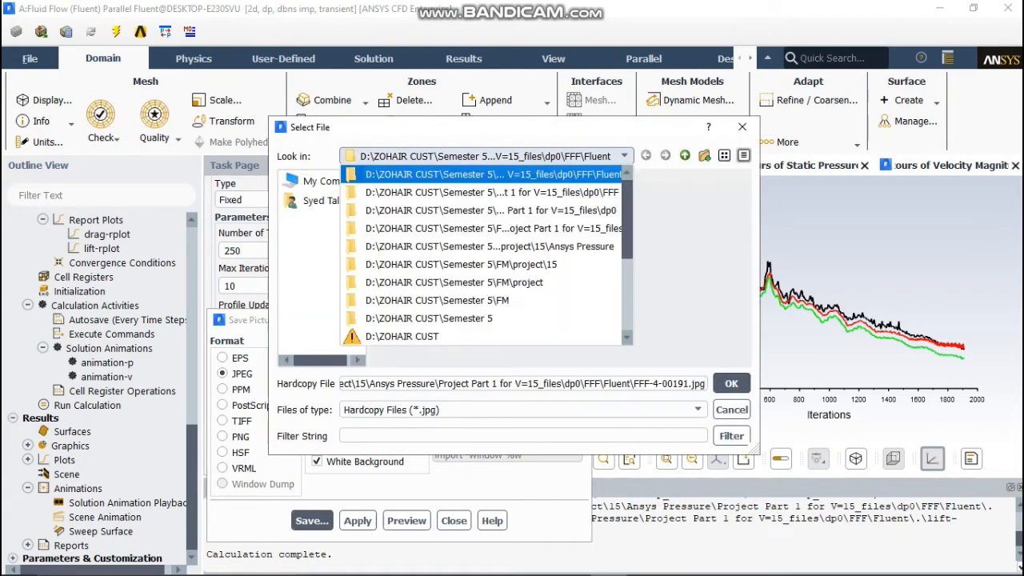
left_click(486, 229)
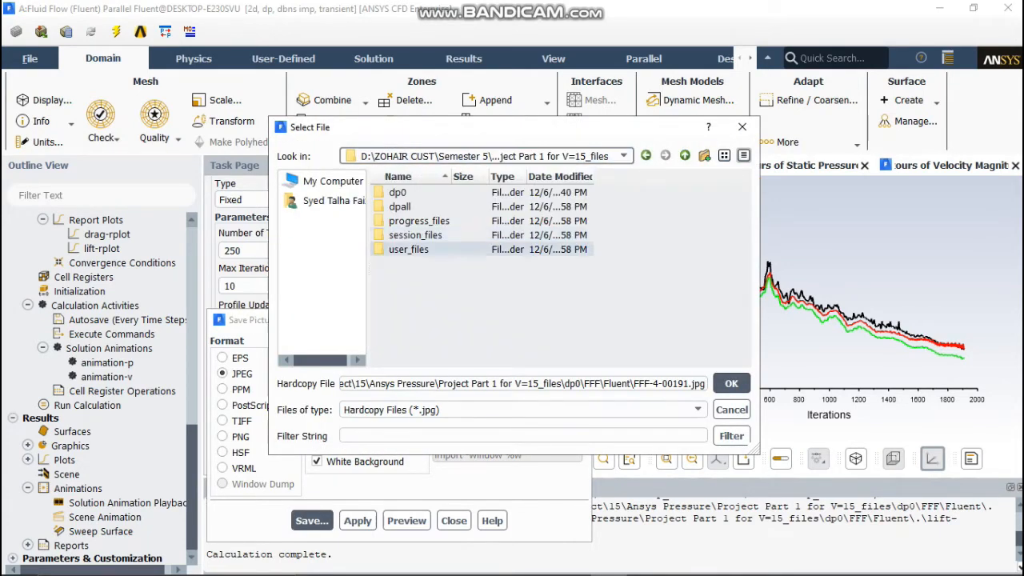
left_click(486, 156)
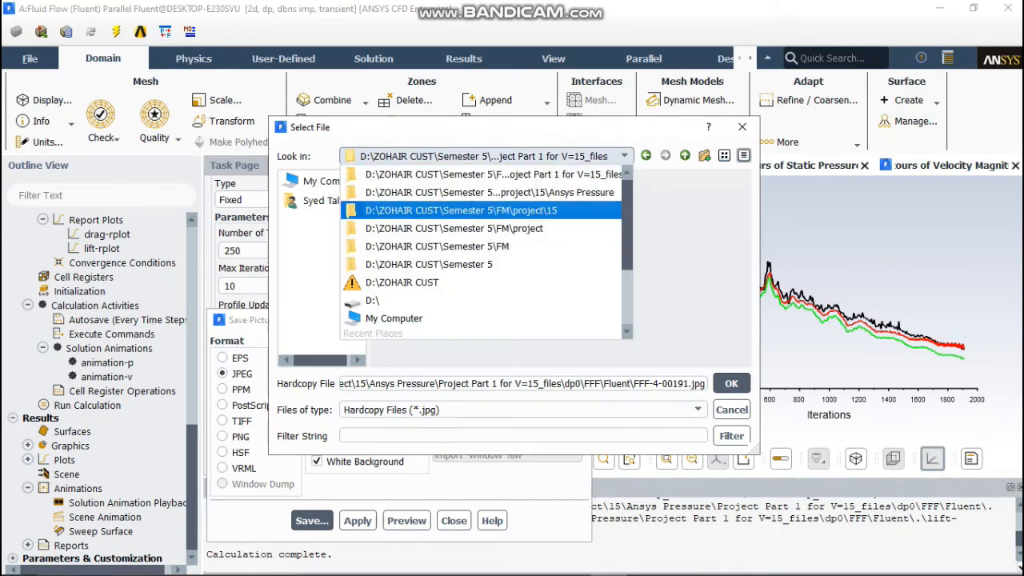
left_click(490, 193)
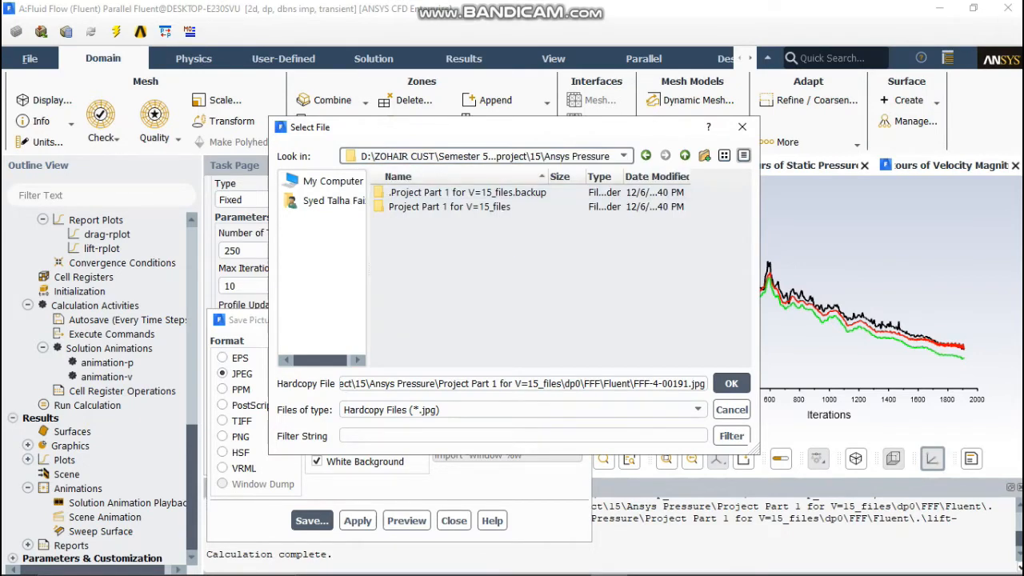
Step: Create a folder named ss inside the Ansys Pressure folder and confirm saving the residuals picture
left_click(704, 155)
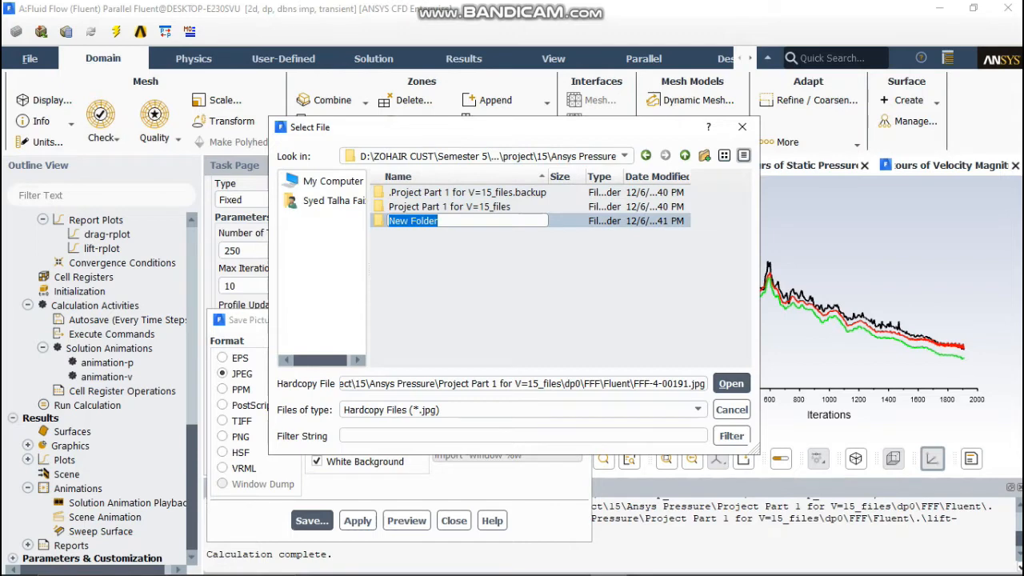
type("ss")
key("Return")
double_click(448, 221)
left_click(731, 384)
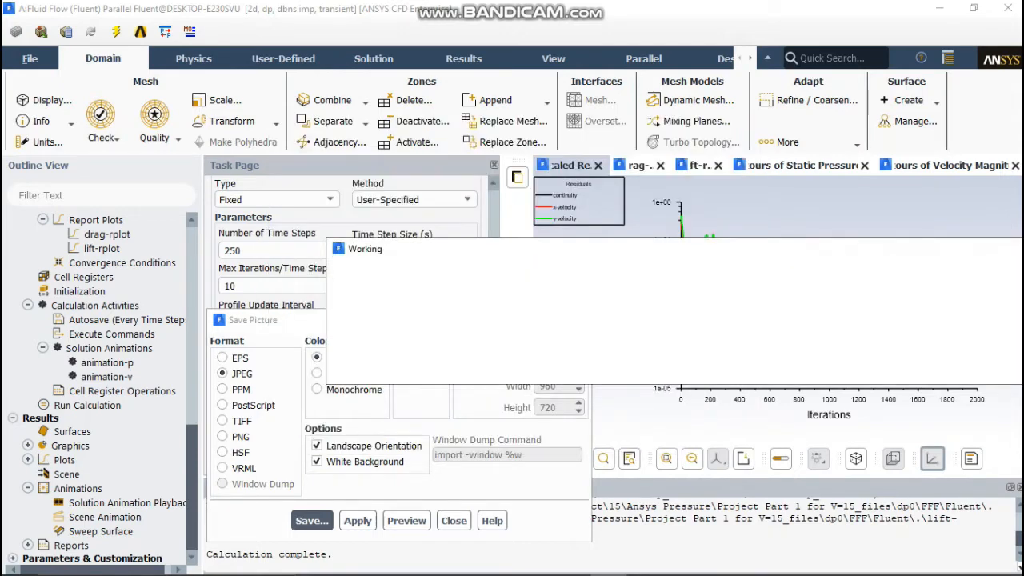
Step: Save the residuals plot again as FFF-4-00191.jpg inside the ss folder and close the picture settings
key("Return")
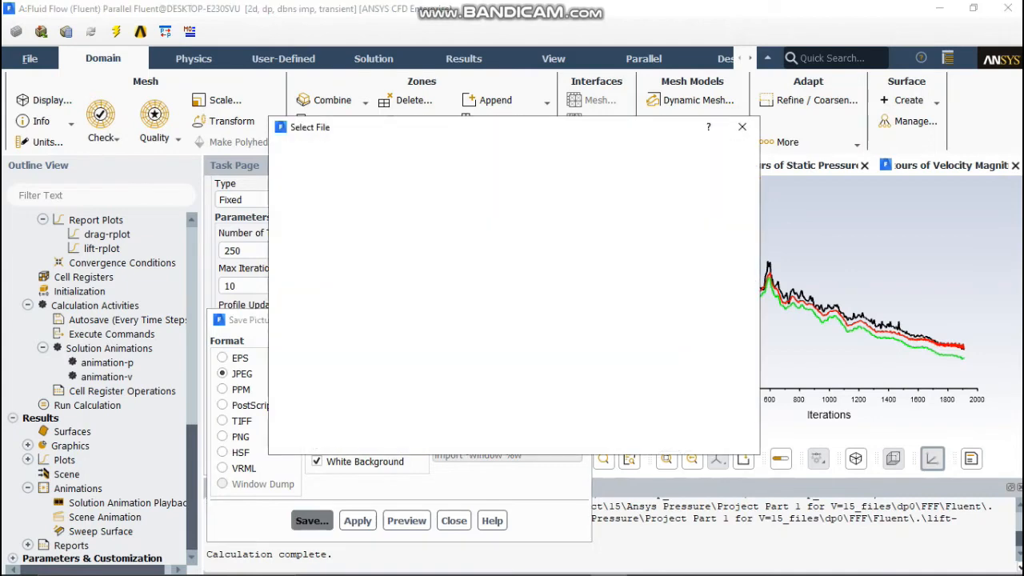
left_click(552, 156)
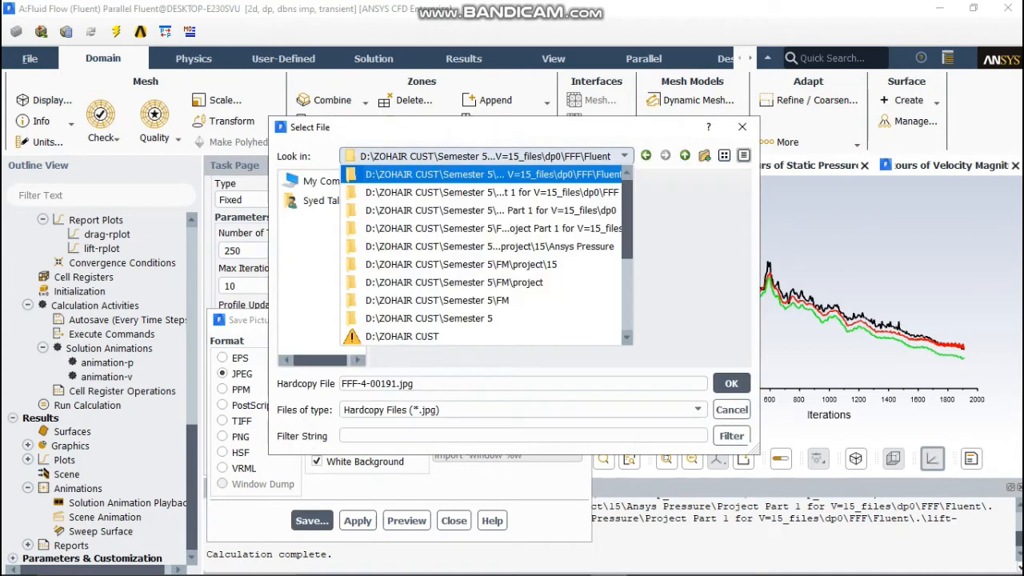
left_click(490, 247)
left_click(448, 221)
key("Return")
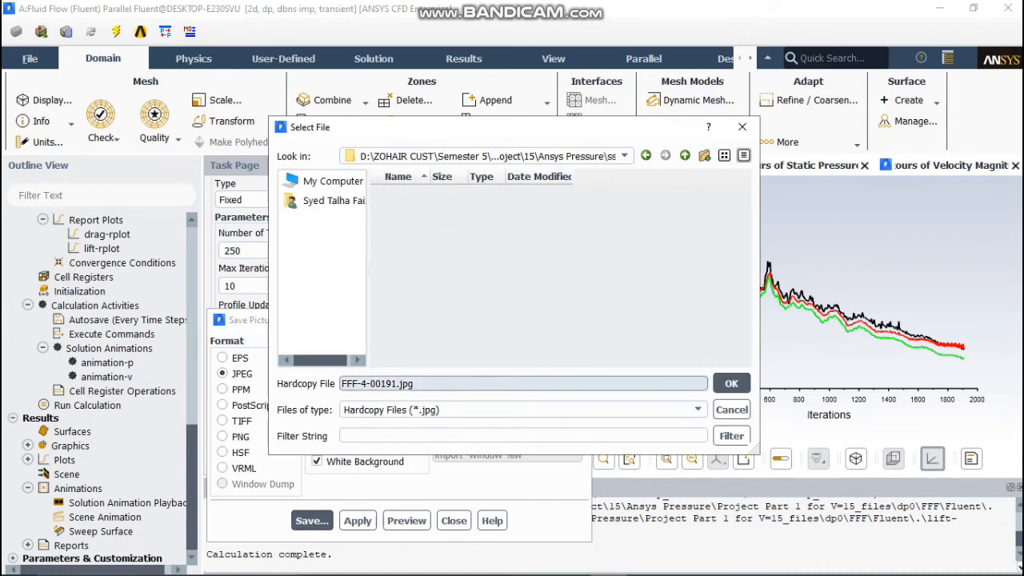
key("Return")
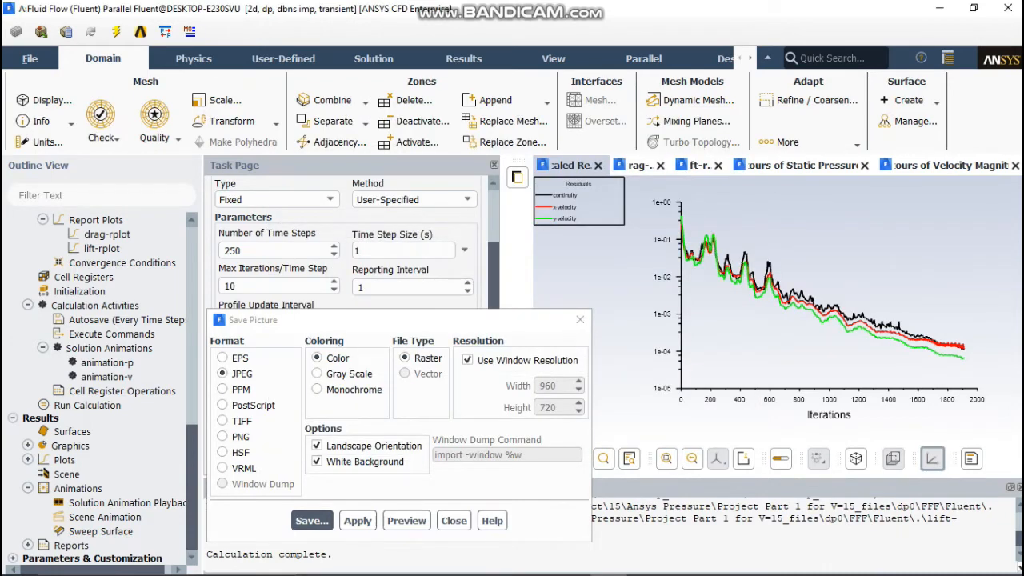
left_click(453, 521)
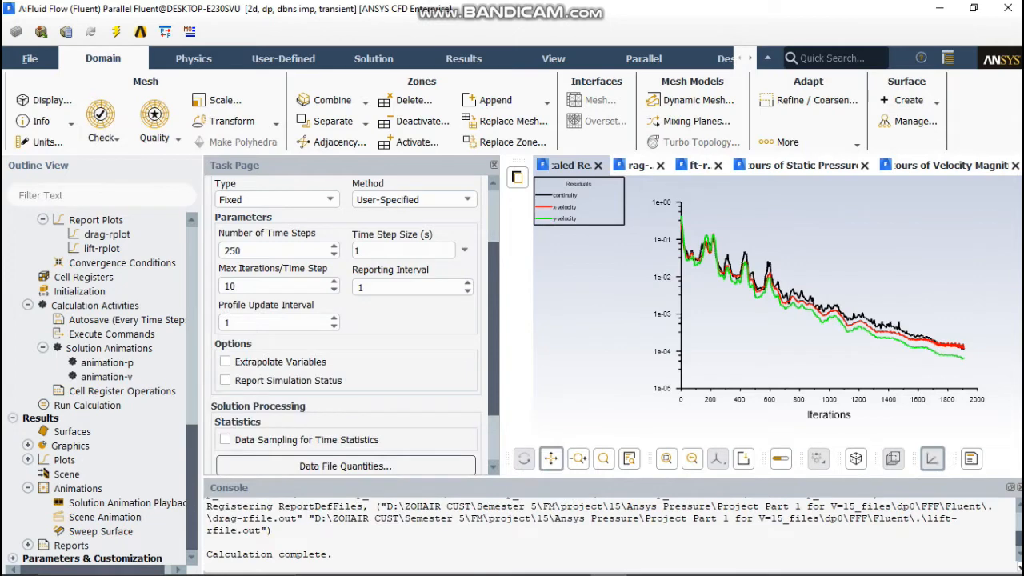
Step: Display the drag coefficient plot and bring up the settings for saving it as a picture
left_click(637, 165)
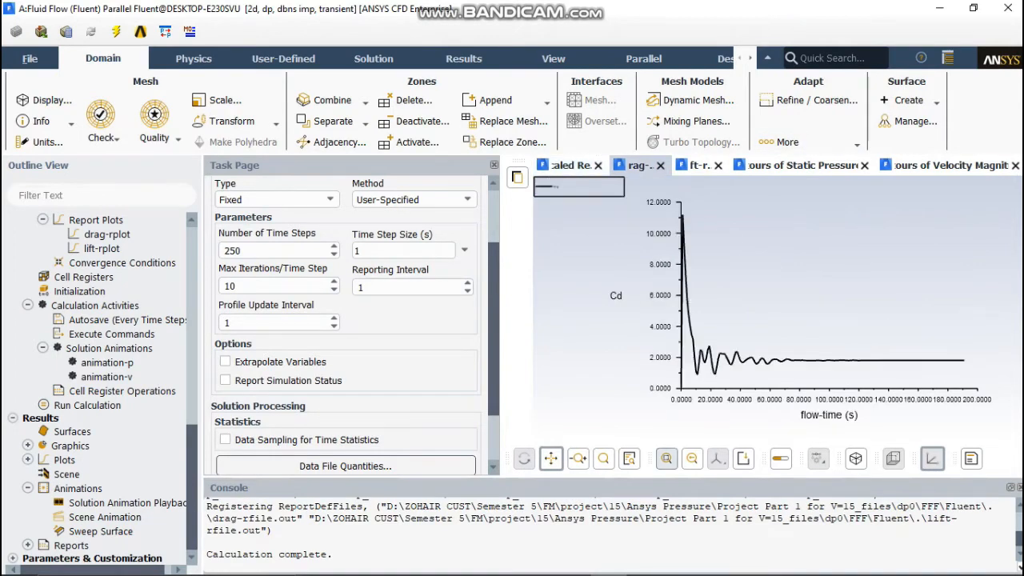
left_click(743, 458)
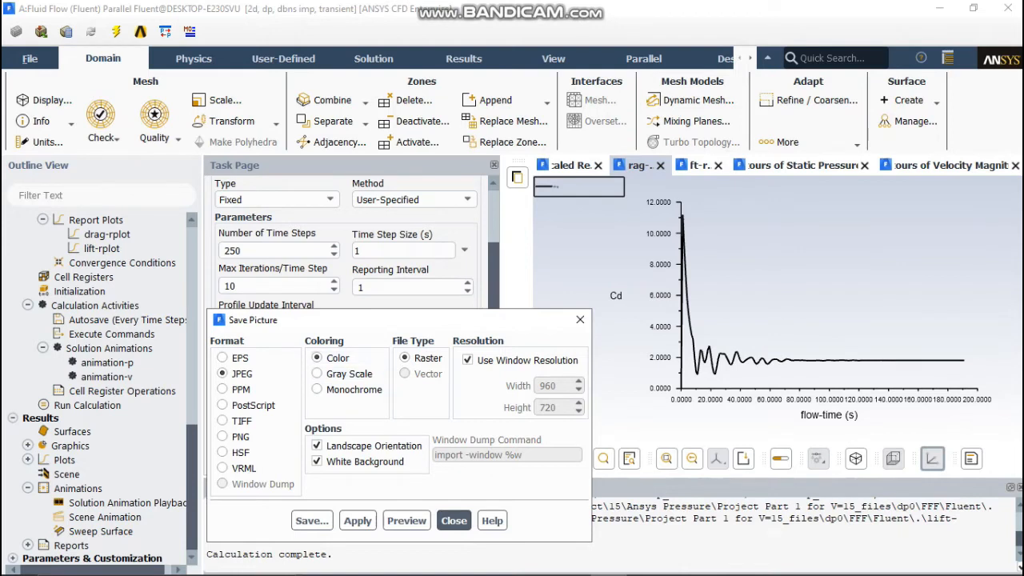
left_click(312, 521)
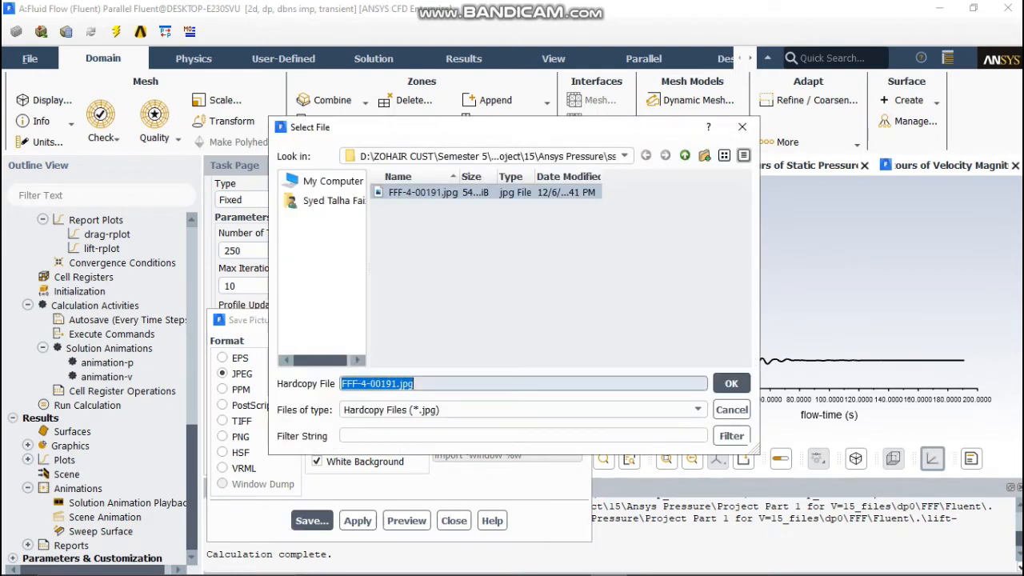
key("Return")
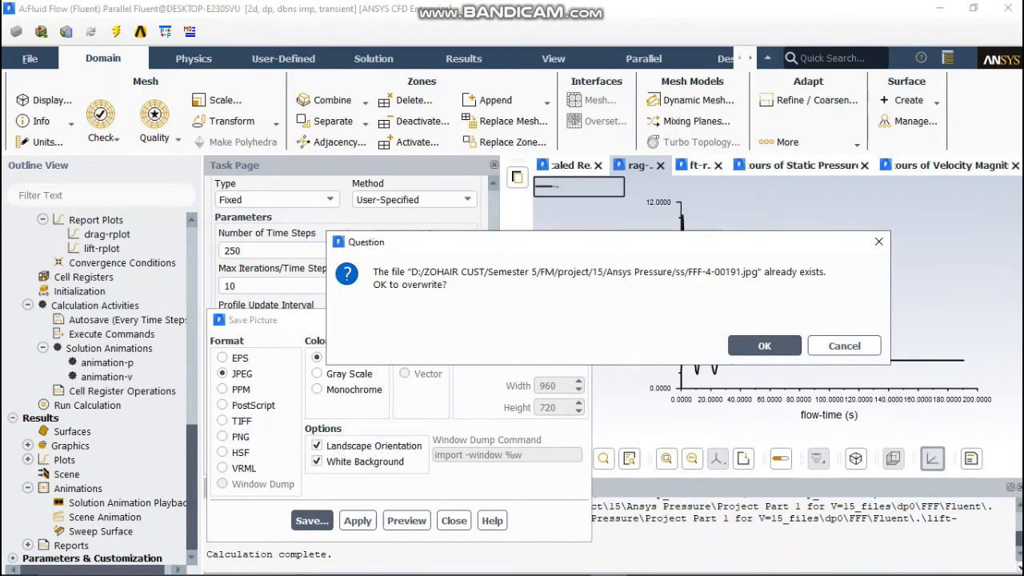
left_click(845, 345)
Step: Save the drag coefficient plot as the JPEG picture drag1.jpg in the ss folder
left_click(312, 521)
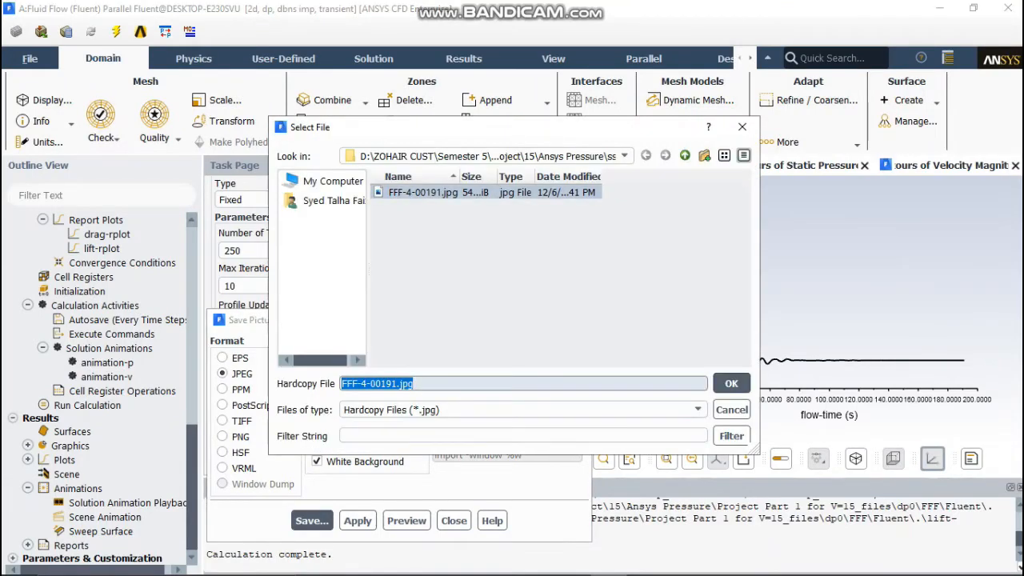
left_click(397, 385)
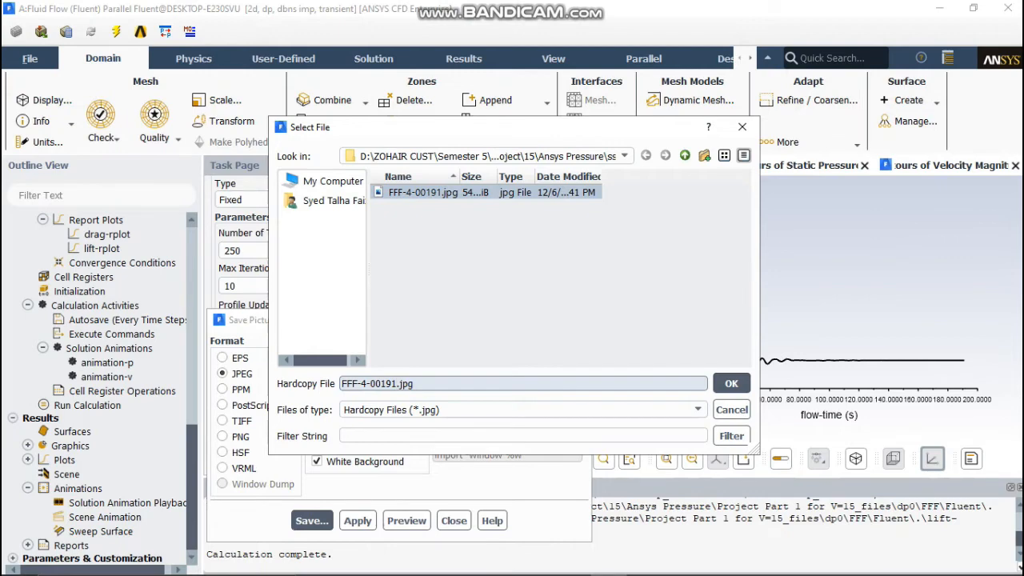
left_click_drag(390, 384, 341, 384)
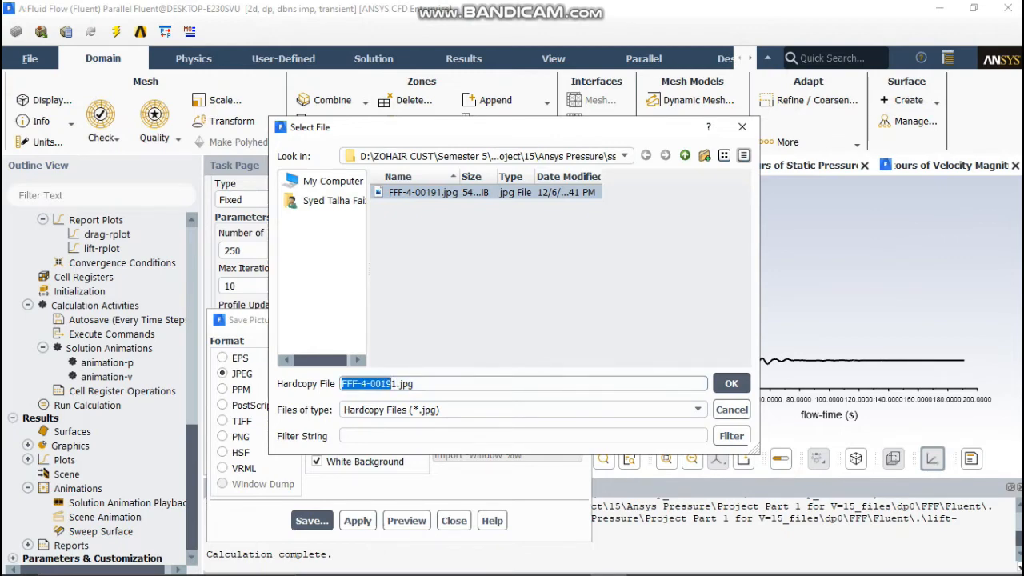
key("BackSpace")
left_click_drag(480, 127, 400, 206)
type("drag")
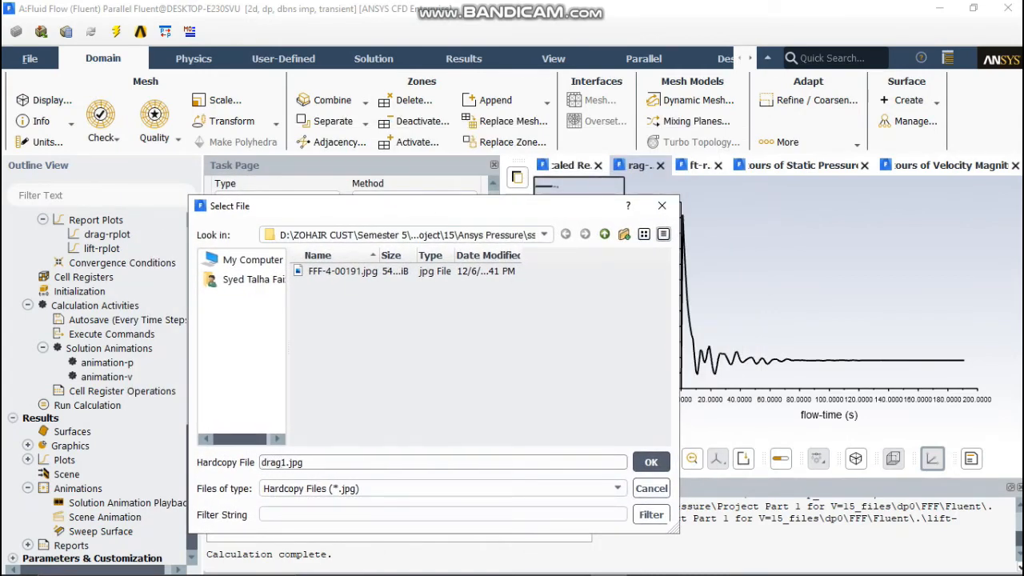
key("Return")
Step: Display the lift coefficient plot, save it as a JPEG picture named lift in the ss folder, and close the picture settings
left_click(699, 166)
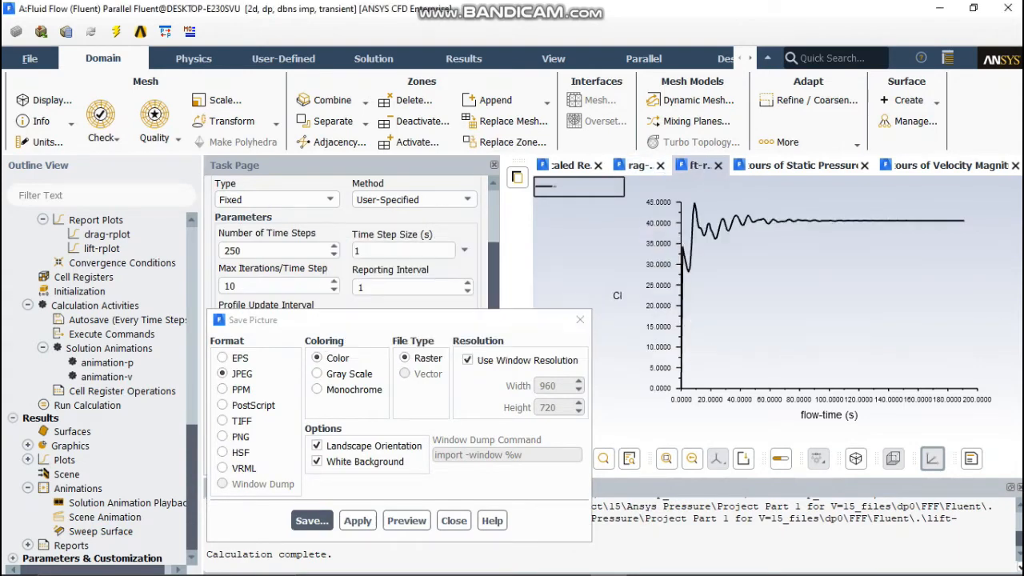
left_click(580, 320)
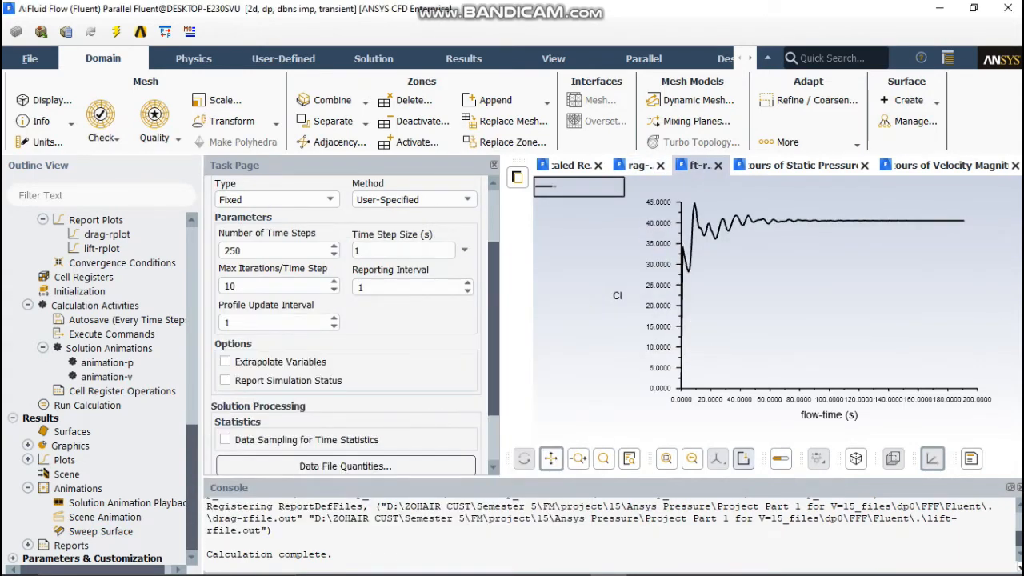
left_click(743, 459)
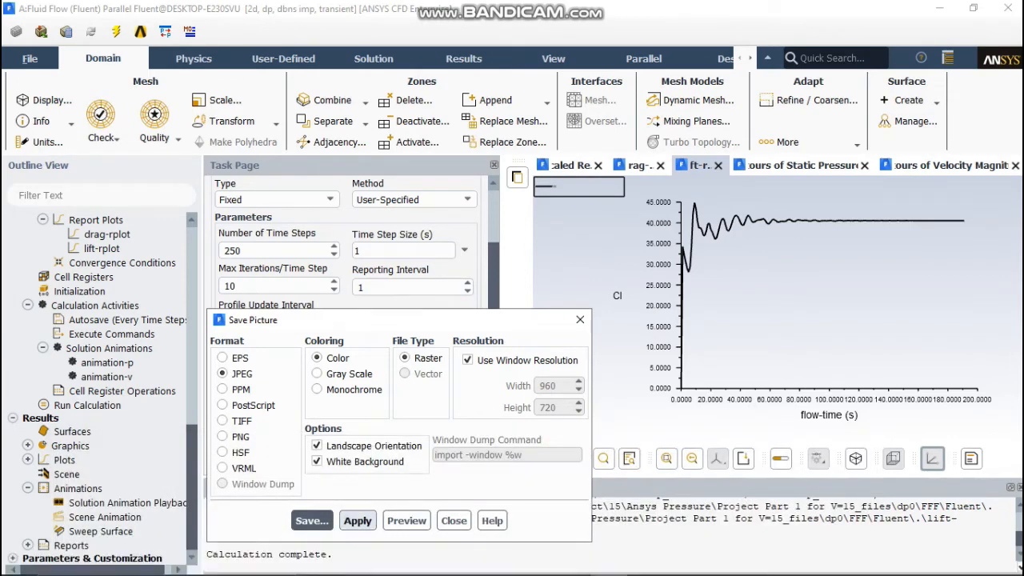
left_click(312, 521)
left_click(367, 384)
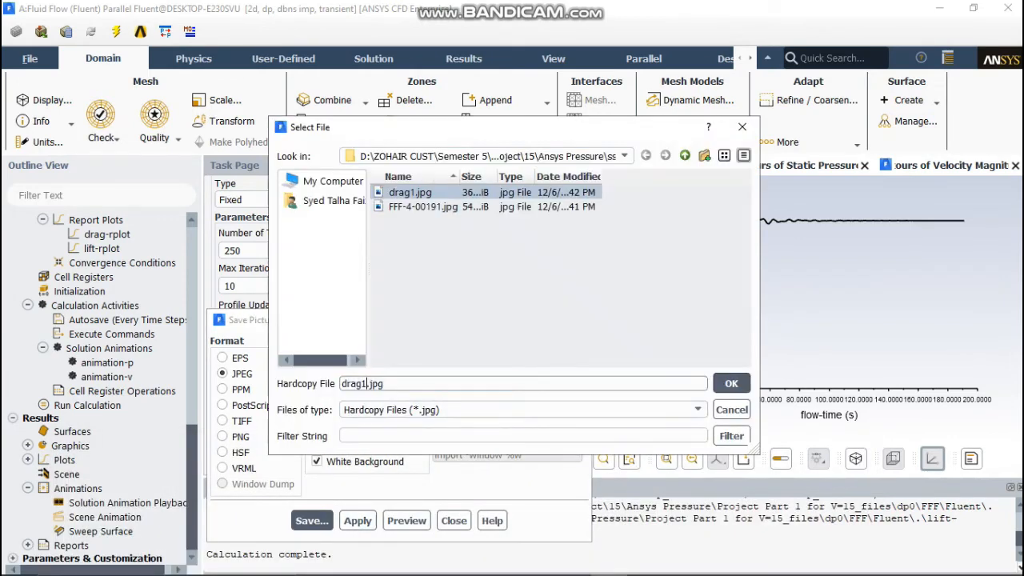
double_click(364, 384)
type("lift")
key("Return")
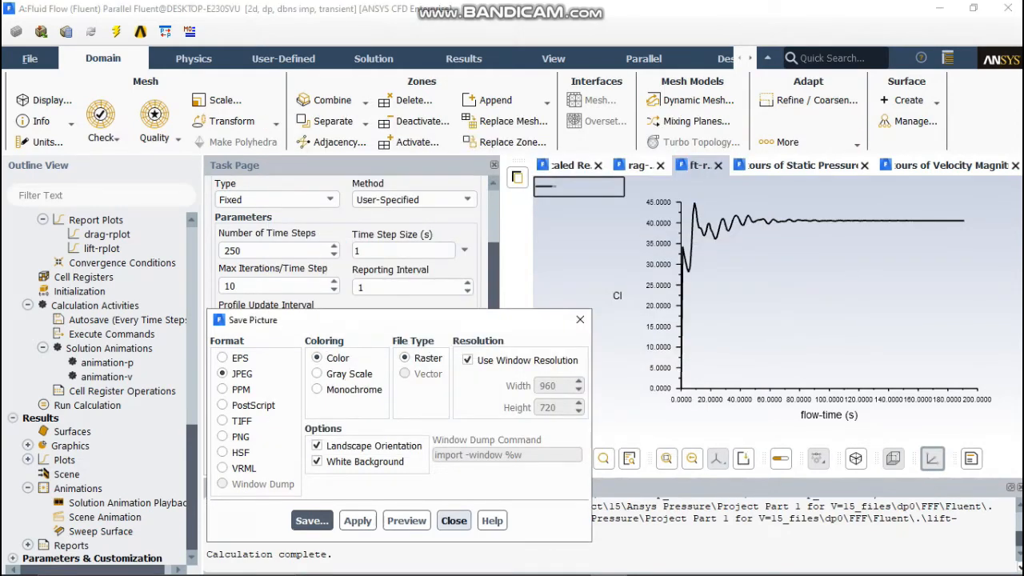
left_click(453, 521)
Step: Save the whole project from Fluent
left_click(29, 58)
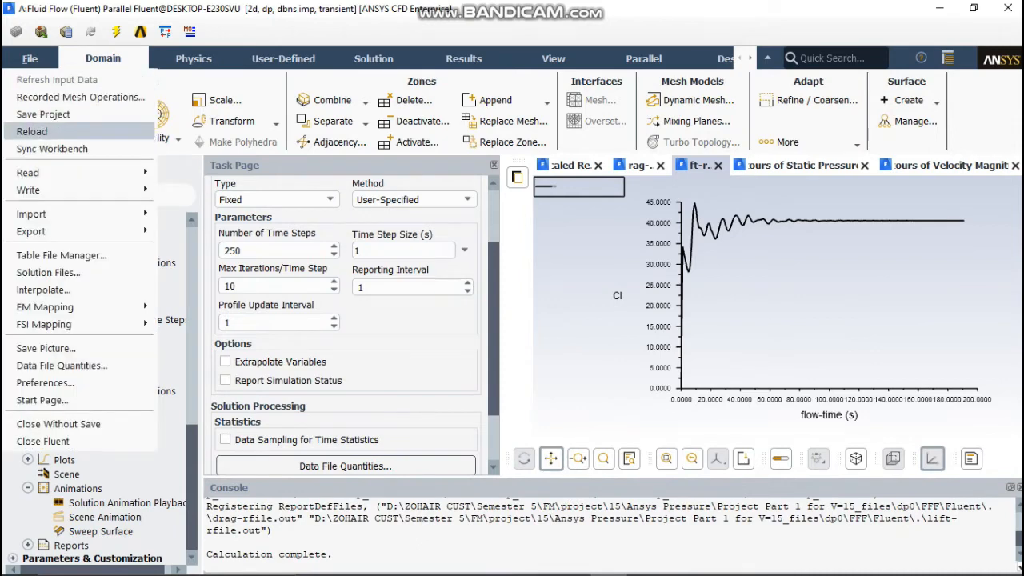
left_click(79, 112)
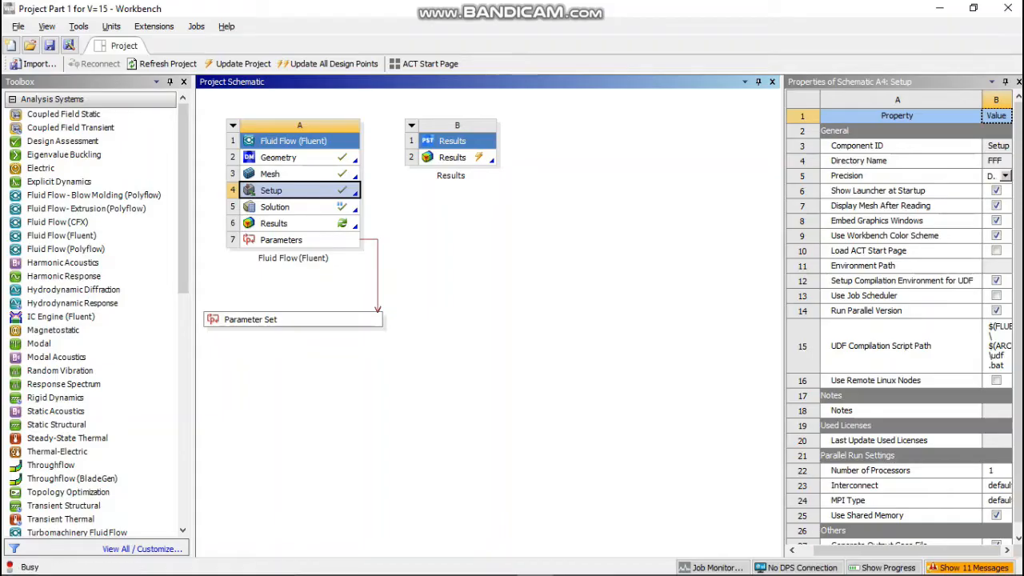
Step: In Workbench, view the Fluent system's drag and lift output parameters and close the parameter view again
left_click(275, 224)
right_click(320, 223)
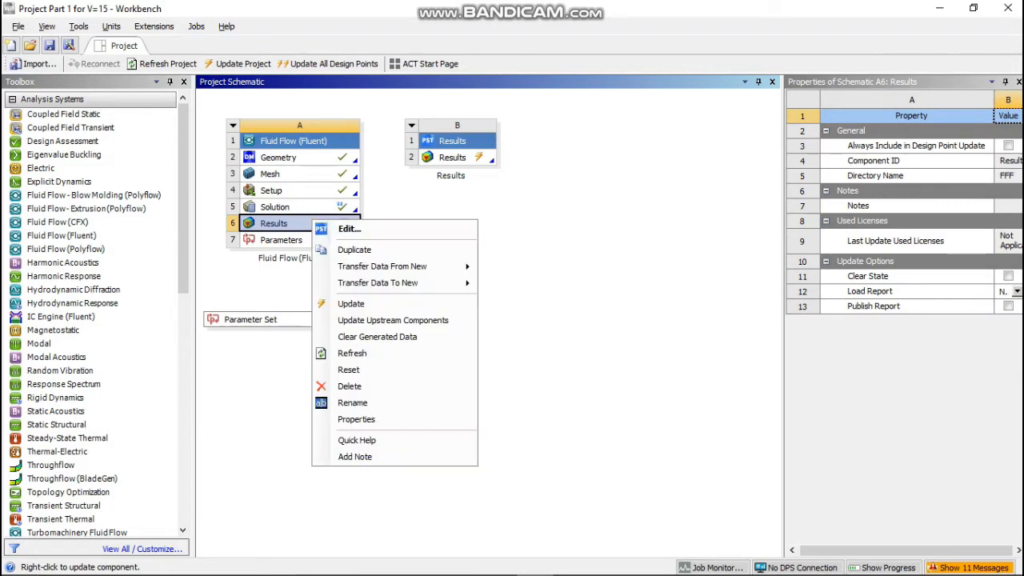
double_click(280, 240)
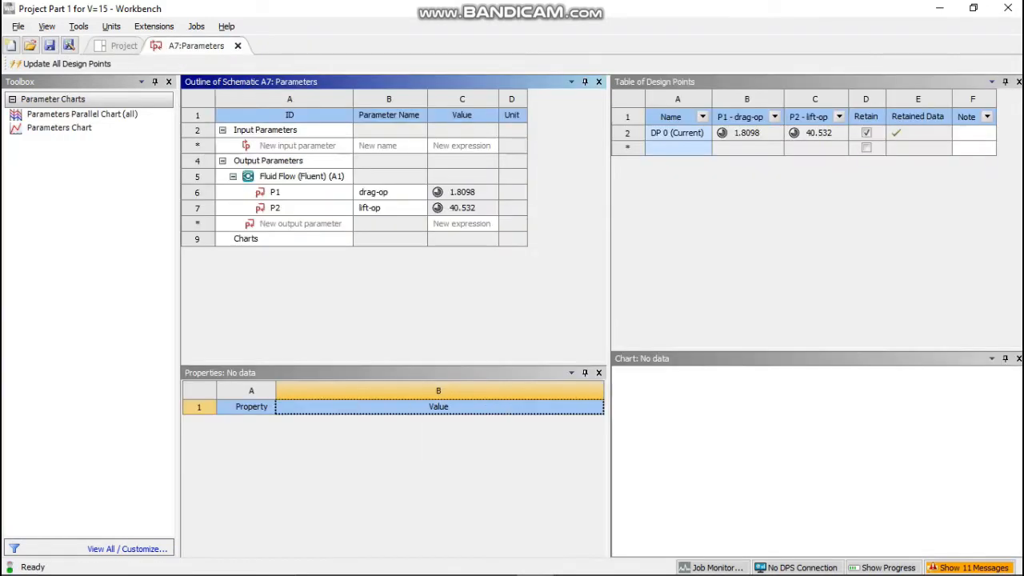
left_click(238, 45)
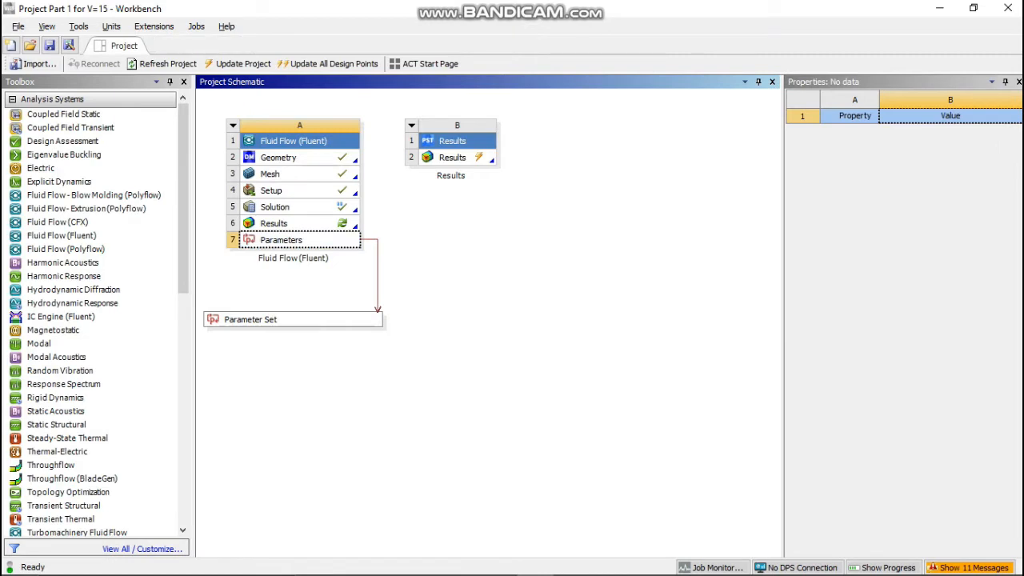
Step: Open the Fluent system's results in CFD-Post and orient the model view along the Z axis
double_click(275, 224)
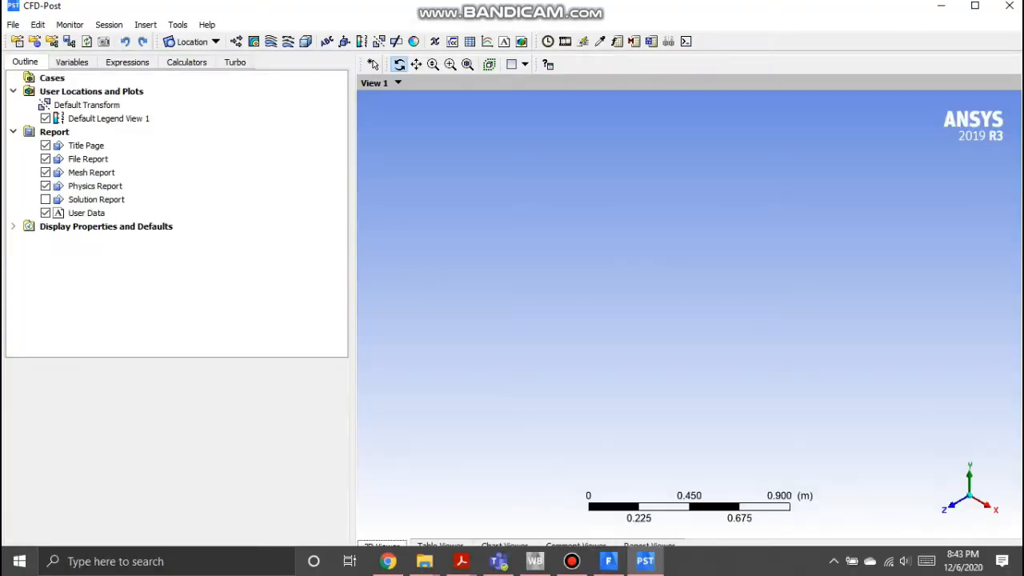
left_click(950, 505)
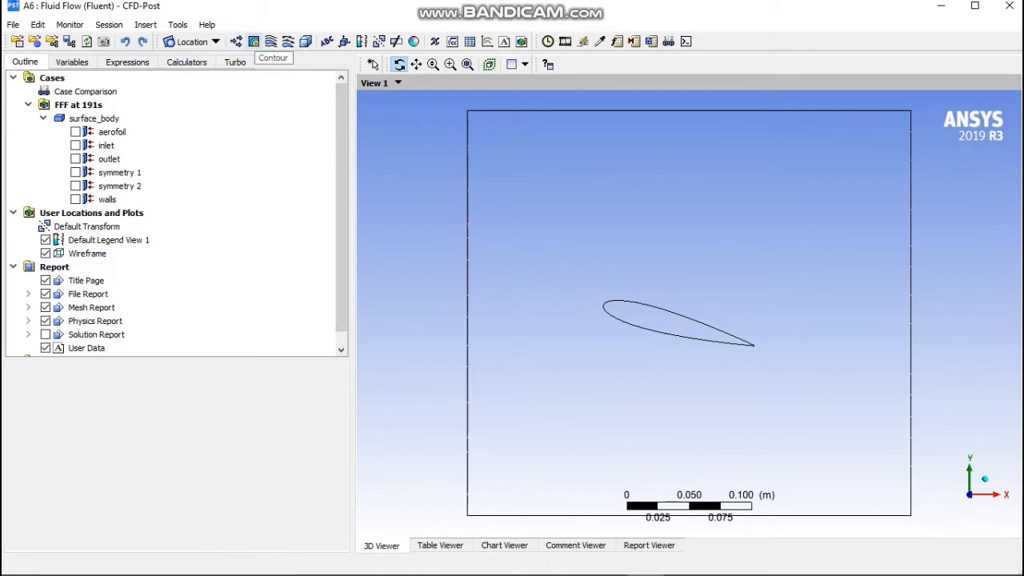
Step: Create a velocity contour named Contour 1 on symmetry 1 with a global range and 19 contours
left_click(270, 41)
left_click(291, 102)
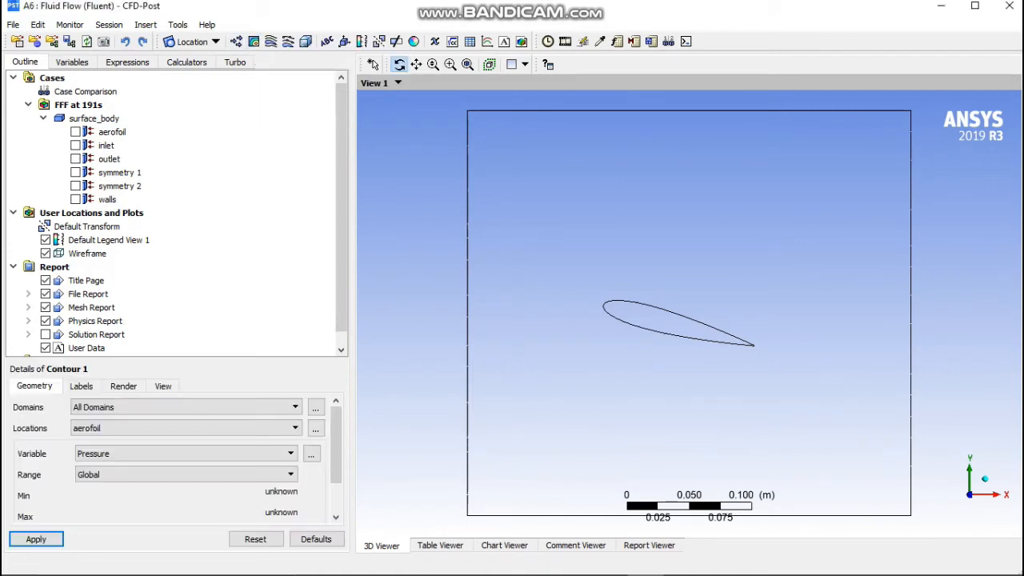
left_click(295, 428)
left_click(94, 470)
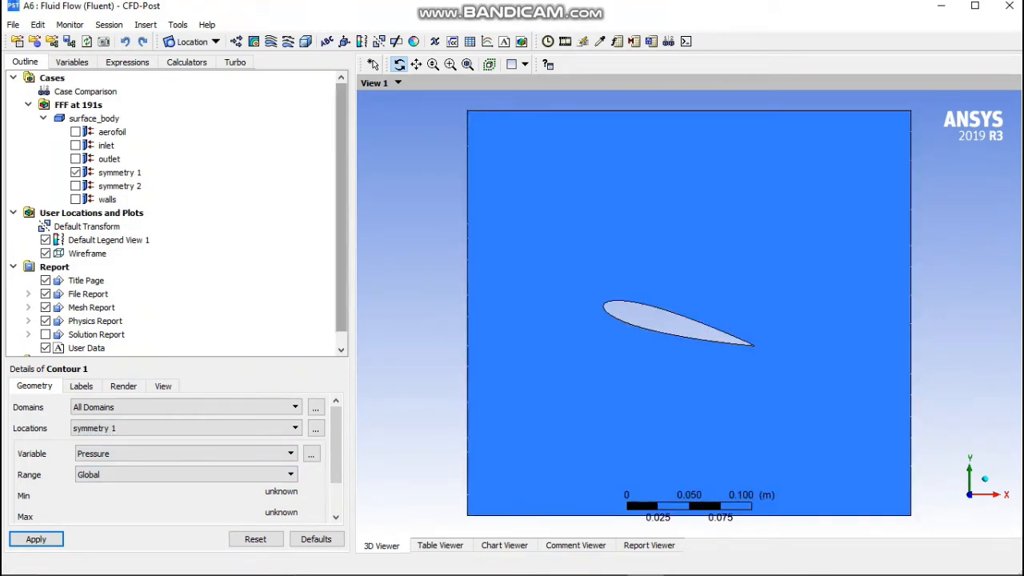
left_click_drag(341, 240, 342, 260)
left_click(290, 454)
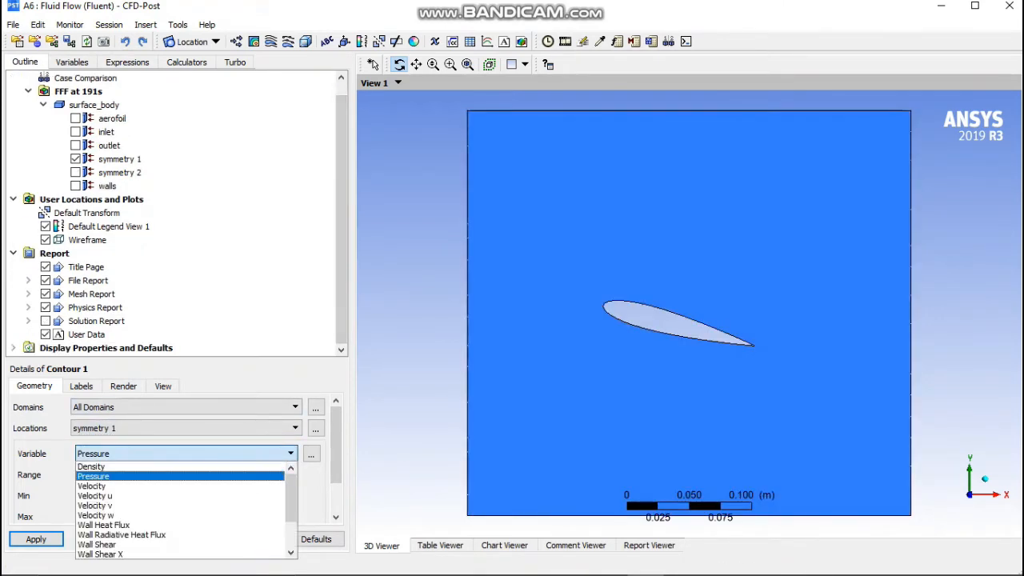
left_click(94, 487)
left_click_drag(336, 448, 337, 480)
left_click(295, 492)
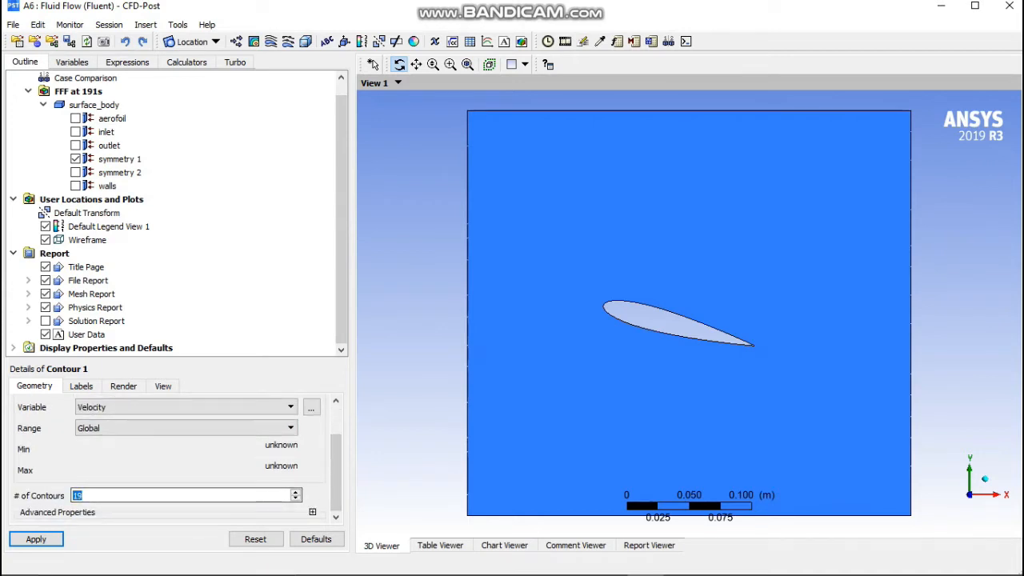
left_click(53, 536)
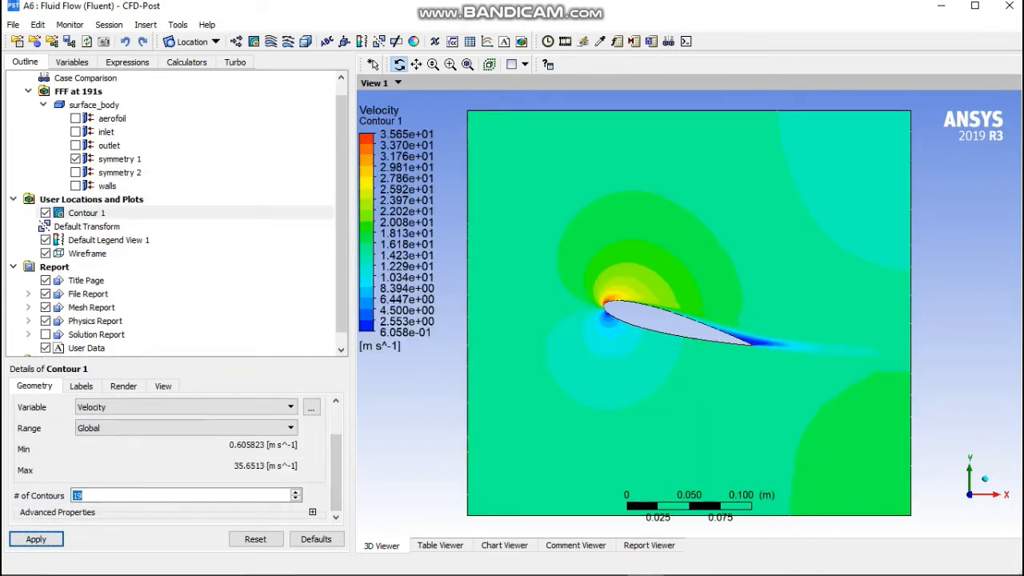
Step: Create a pressure contour named Contour 2 on symmetry 1 with a global range and 19 contours
left_click(253, 41)
left_click(289, 101)
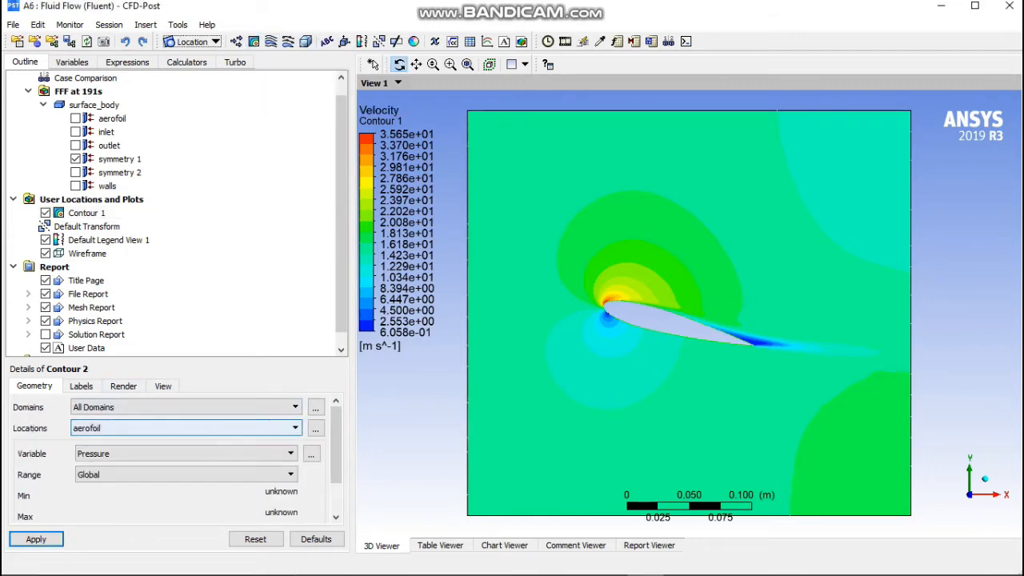
left_click(185, 428)
left_click(160, 471)
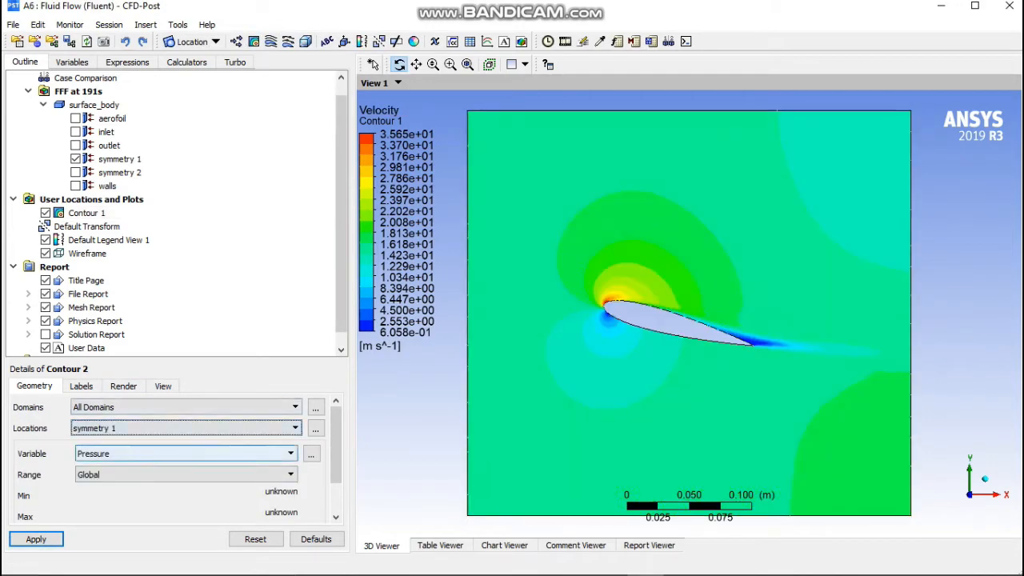
left_click(185, 454)
left_click(160, 476)
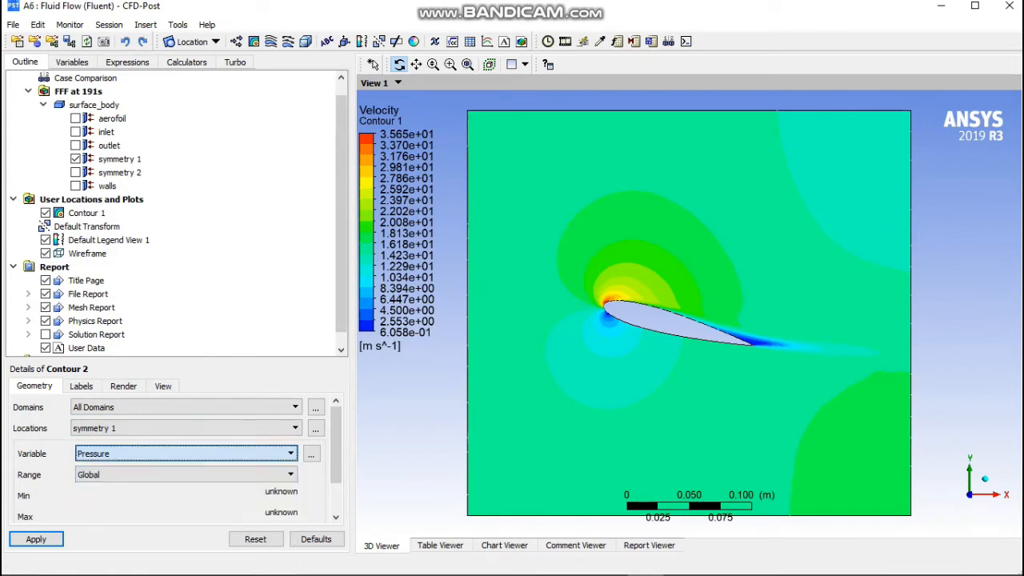
left_click_drag(336, 448, 336, 478)
double_click(112, 496)
key("Return")
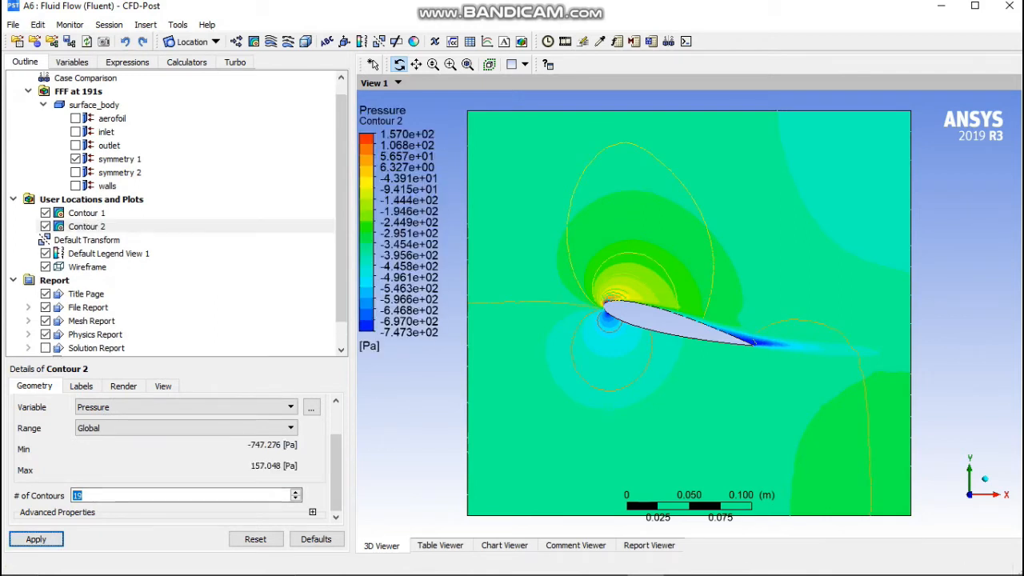
Step: Hide the velocity contour and display only the pressure contour
left_click(46, 226)
left_click(46, 213)
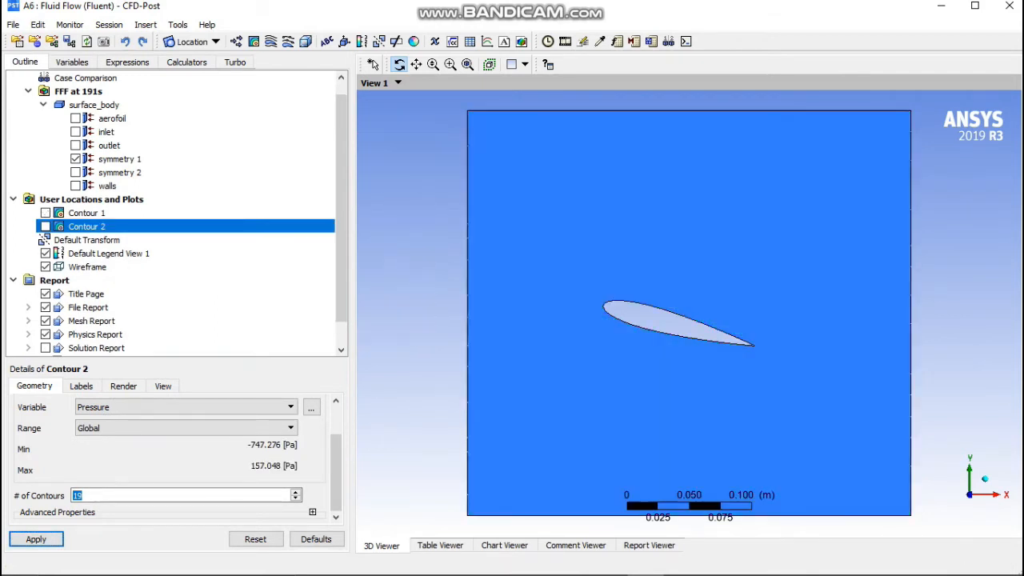
left_click(46, 226)
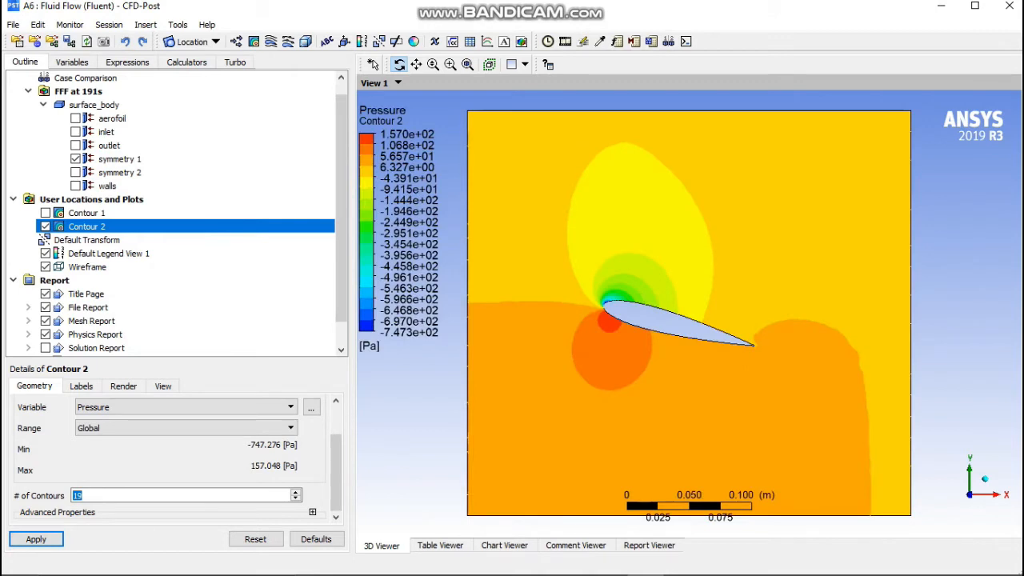
Step: Choose a timestep animation for the displayed pressure contour and play it
left_click(565, 41)
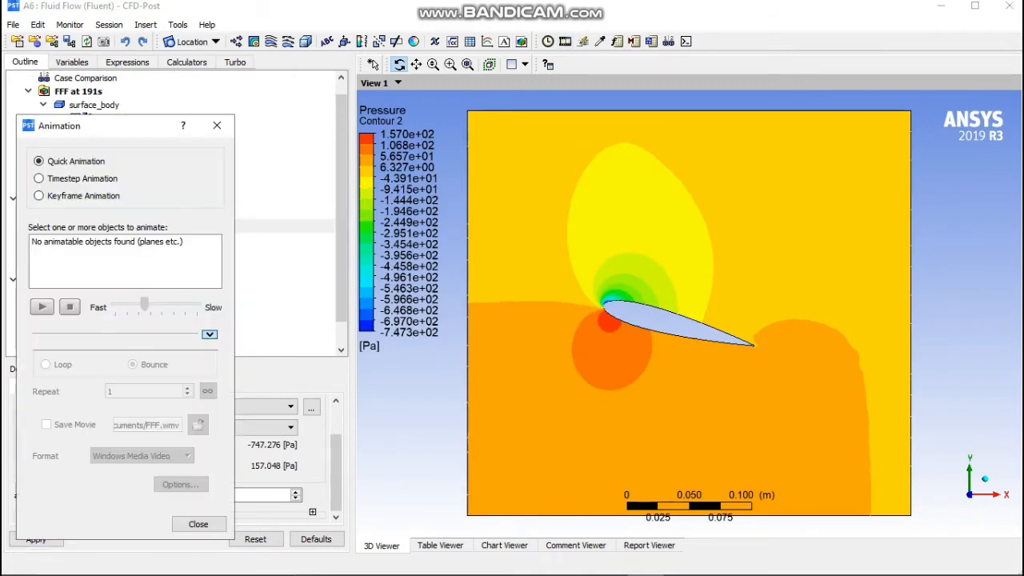
left_click(39, 178)
mouse_move(372, 229)
left_mouse_down()
mouse_move(79, 230)
mouse_move(372, 230)
left_mouse_up()
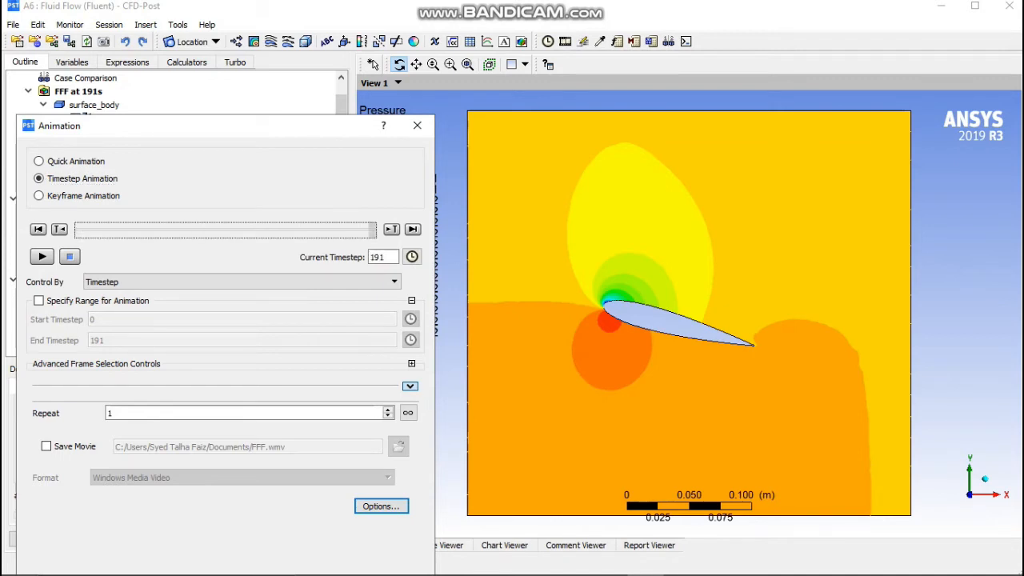
left_click(42, 257)
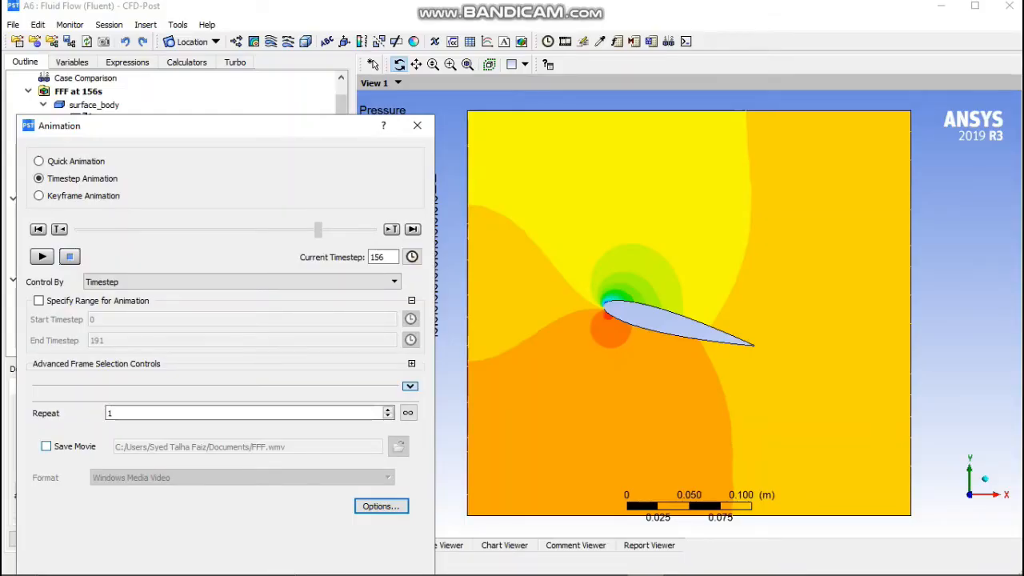
Step: Enable movie saving for the animation and create a folder named animation inside project\15\Ansys Pressure as its location
left_click(46, 447)
left_click(398, 447)
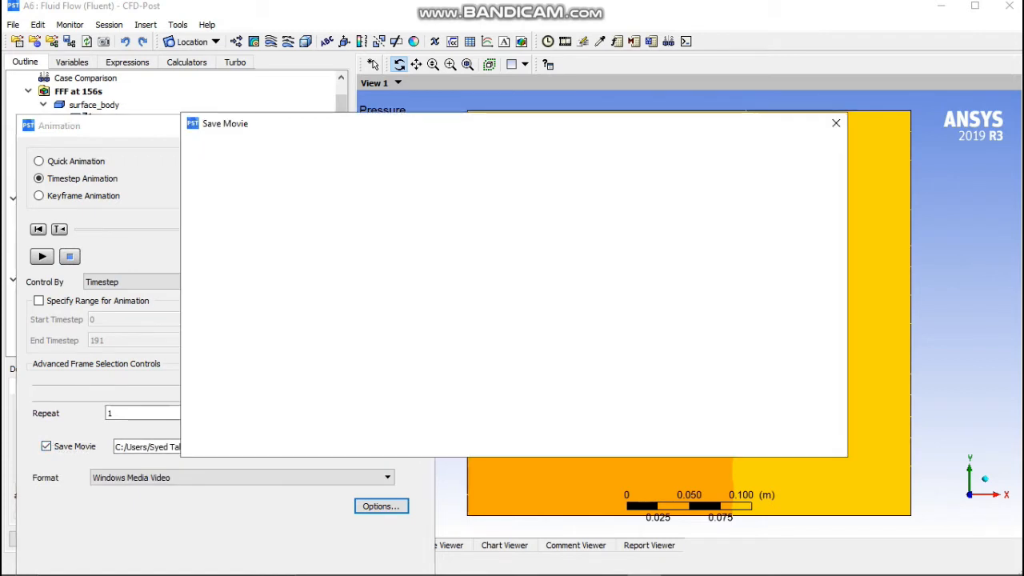
left_click(480, 152)
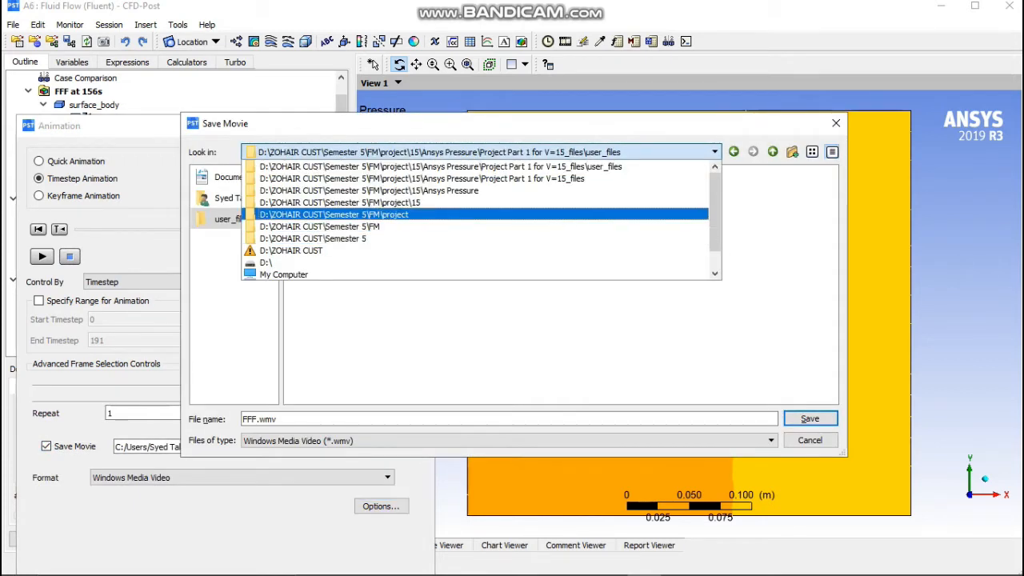
left_click(336, 214)
double_click(306, 191)
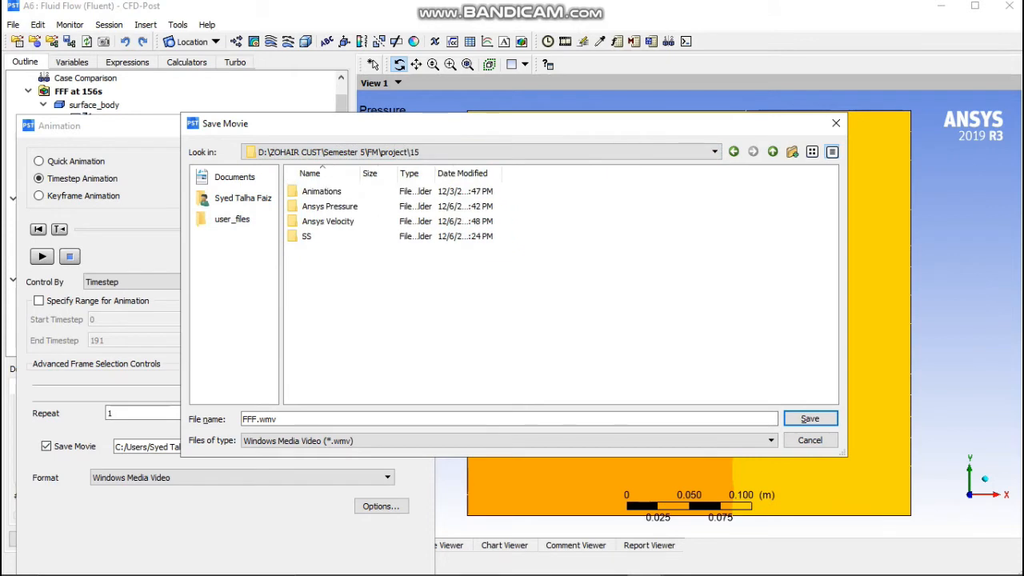
double_click(329, 205)
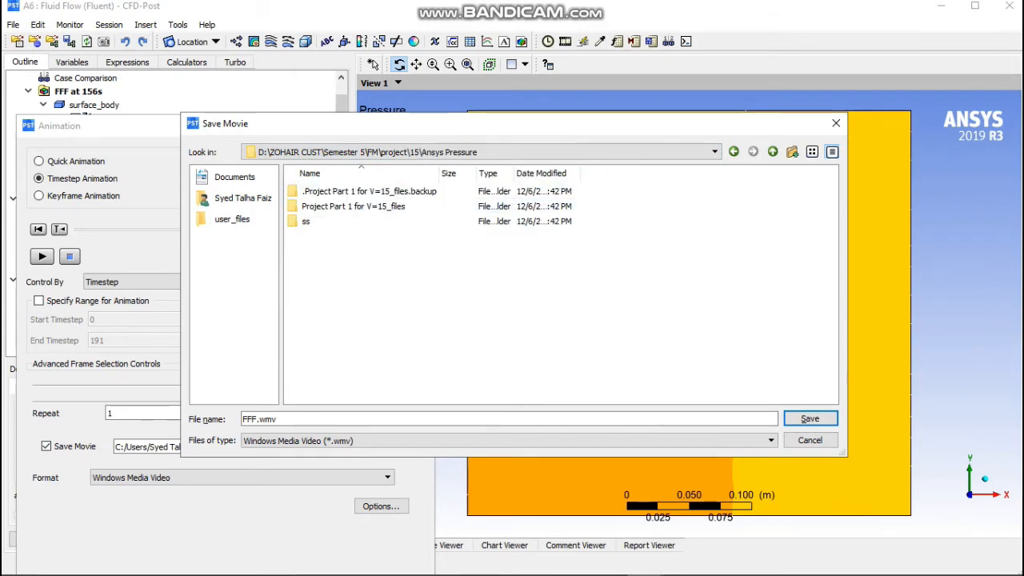
left_click(792, 152)
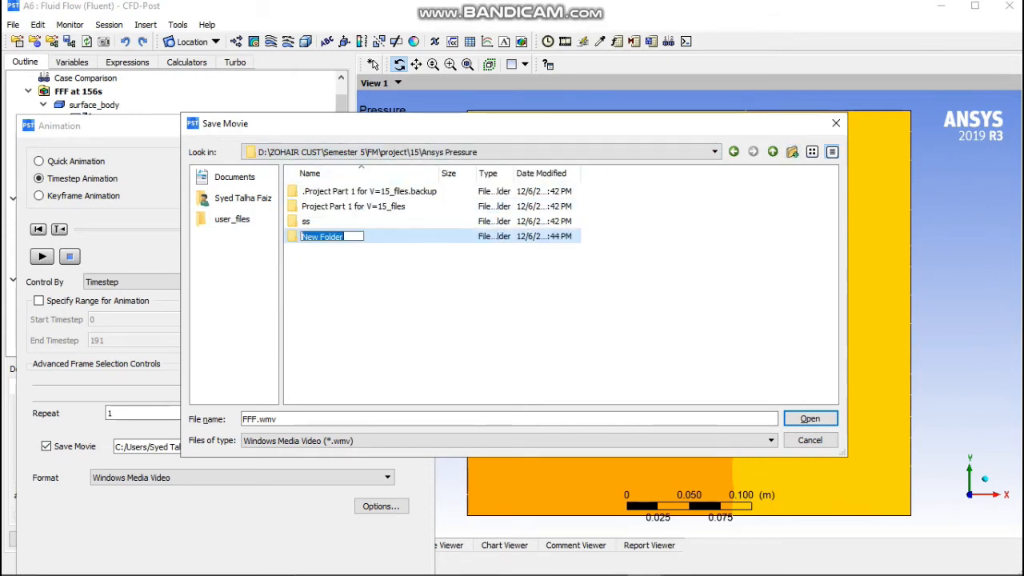
type("animation")
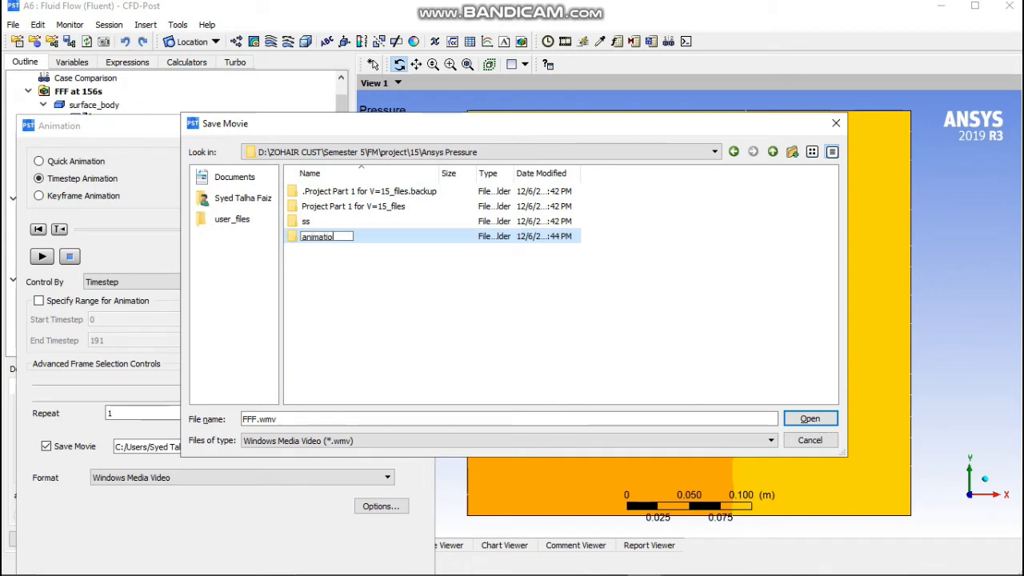
key("Return")
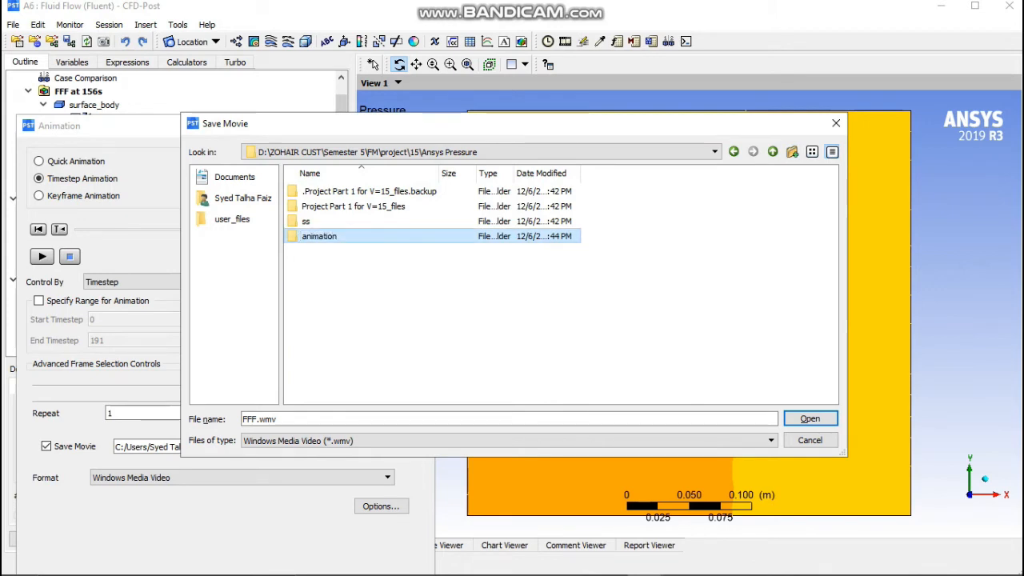
key("Return")
Step: Set the movie's output file to pressure.mp4 in MPEG4 format in the animation folder
double_click(251, 419)
type("pressure")
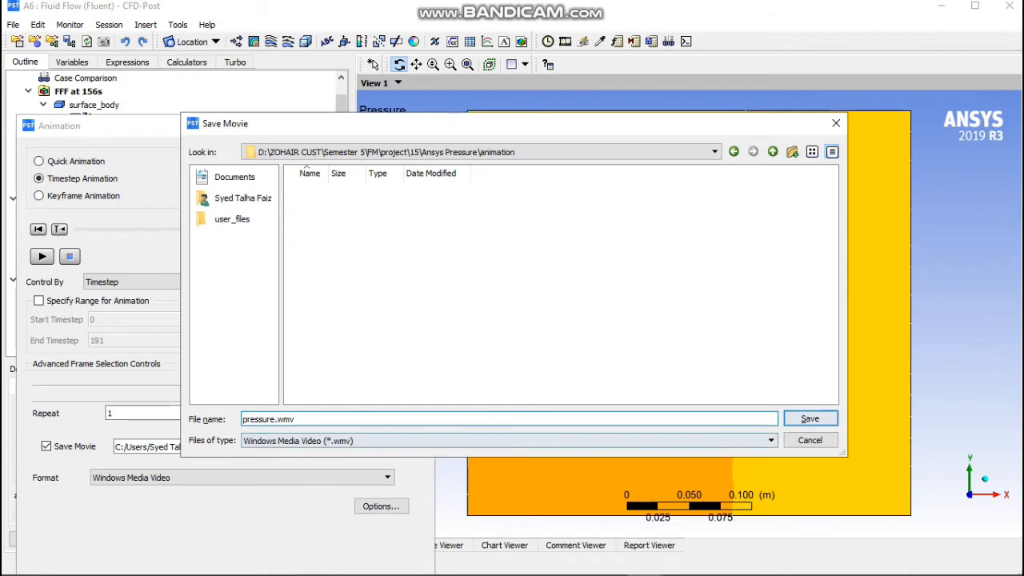
left_click(508, 441)
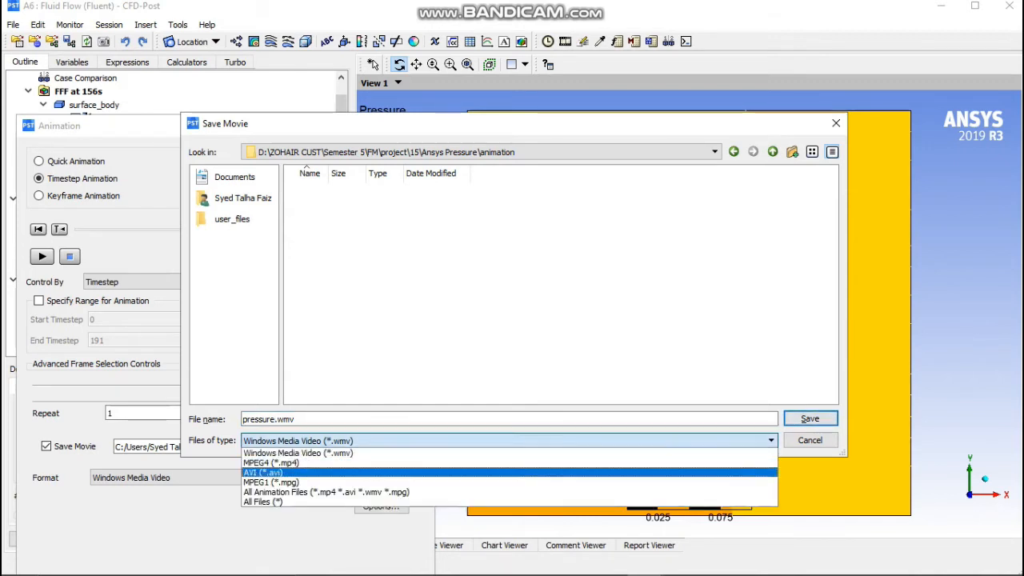
left_click(509, 462)
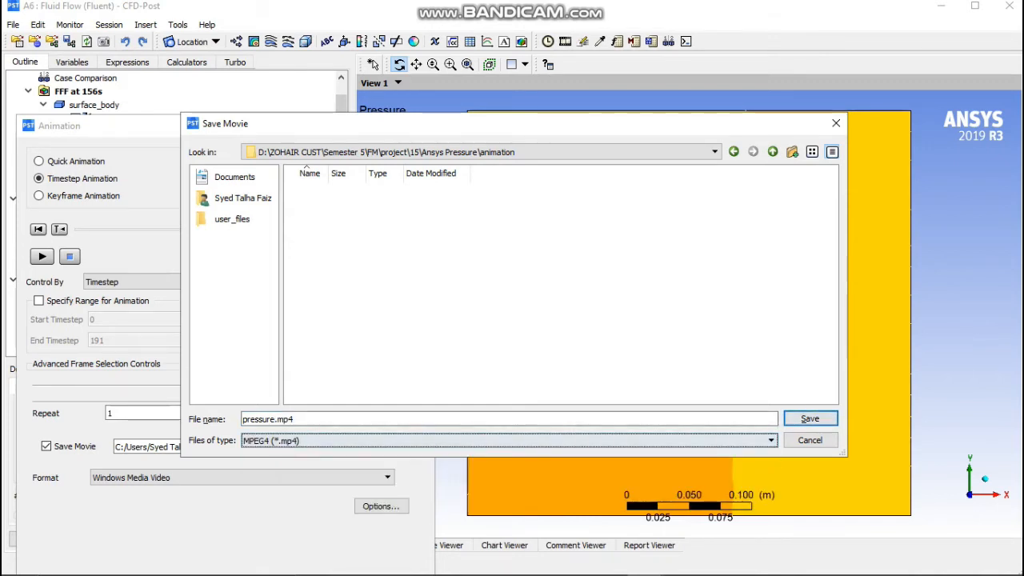
key("Return")
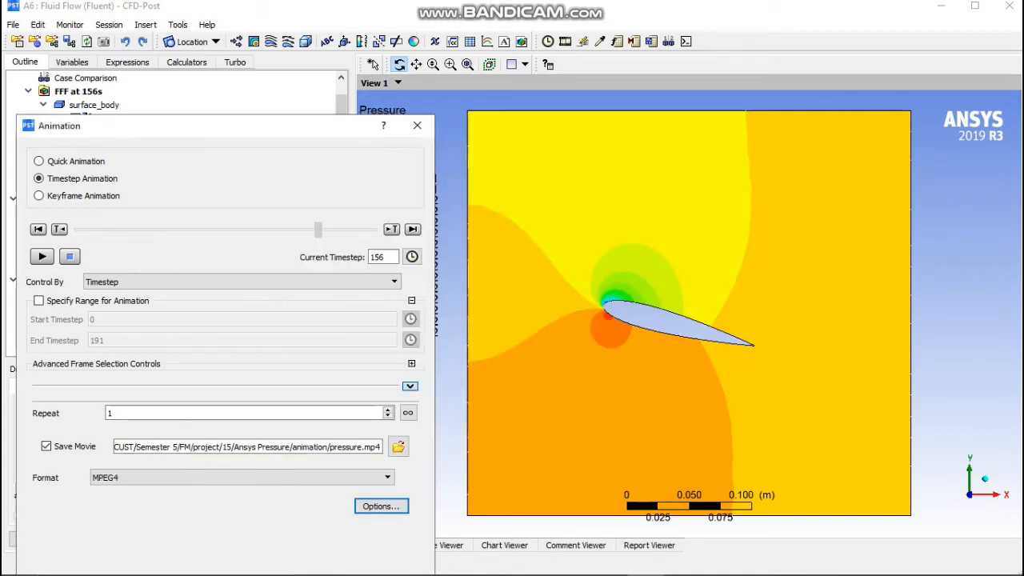
Step: Set the animation's image size to HD Video 1080p
left_click(380, 506)
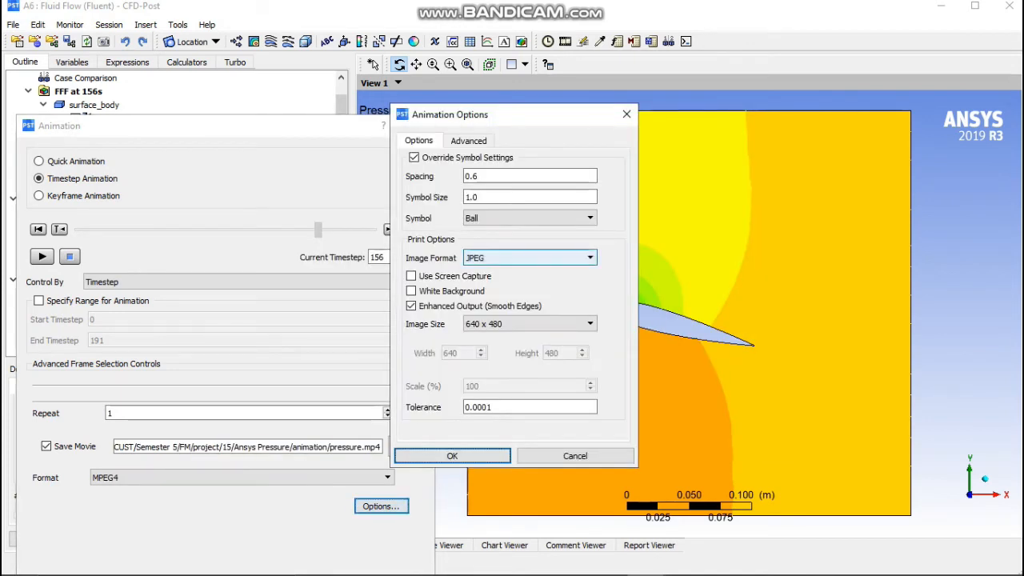
left_click(529, 324)
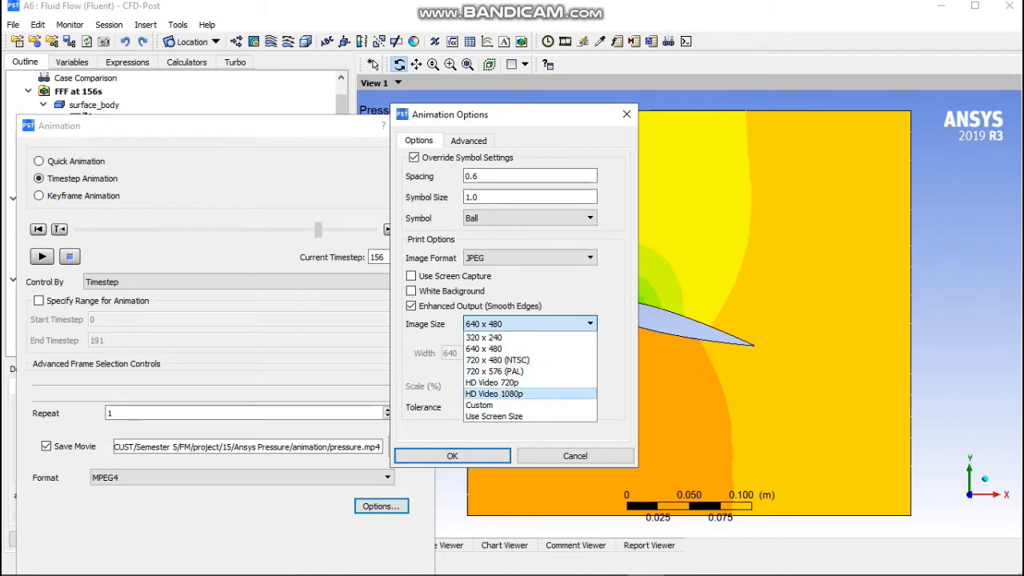
left_click(494, 394)
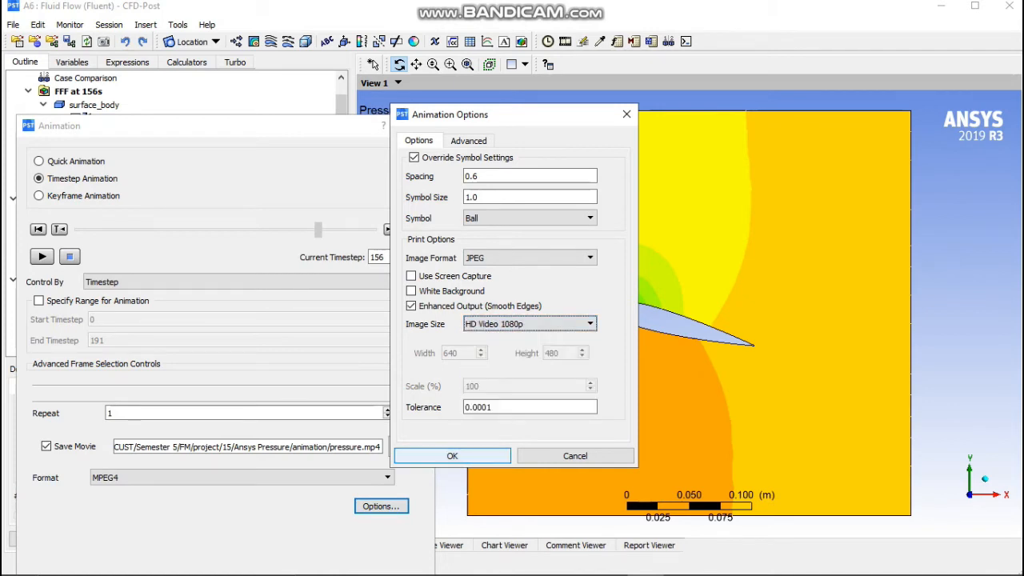
left_click(452, 456)
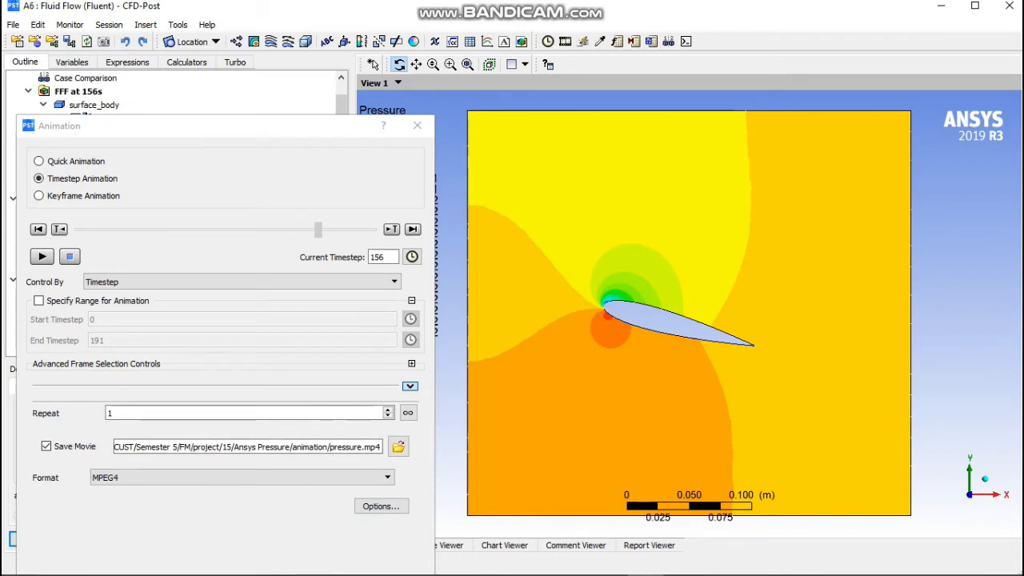
Step: Rewind the pressure animation to timestep 0, play it through to record the movie, and close the animation settings
left_click(319, 230)
left_click_drag(319, 229, 78, 230)
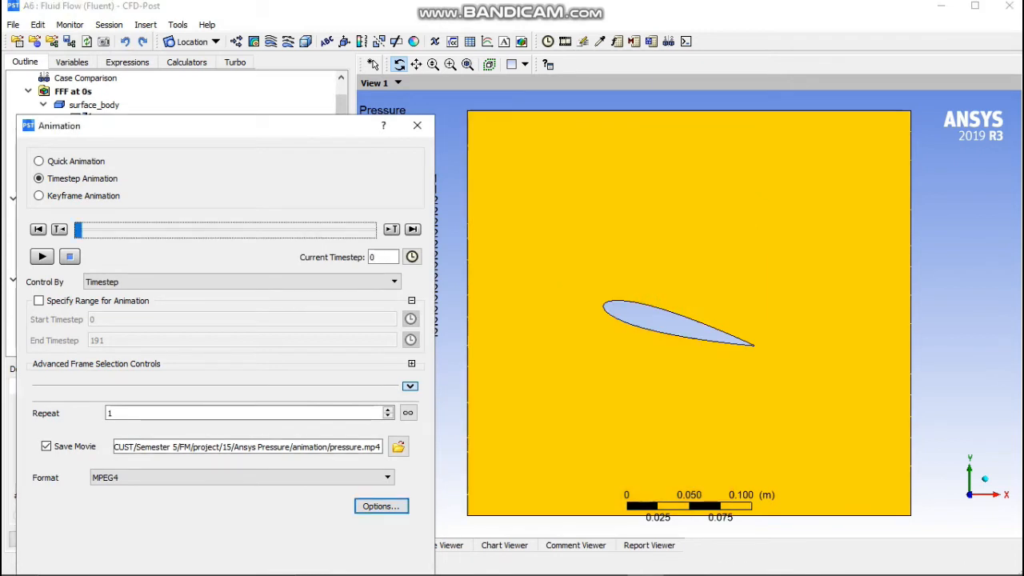
left_click(41, 256)
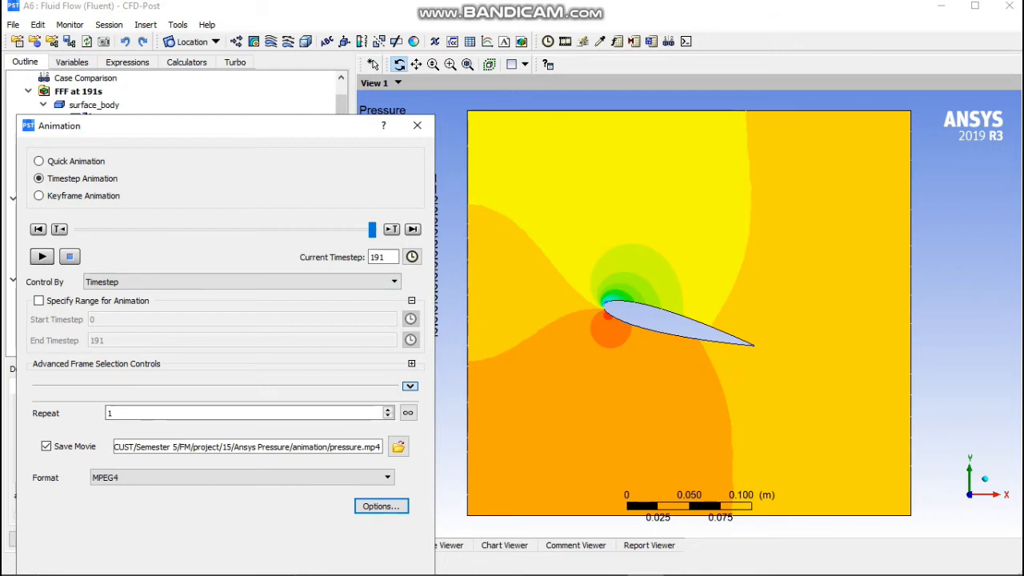
left_click(416, 126)
Step: Switch to File Explorer, open the animation folder in Ansys Pressure and watch the pressure movie, then close the player
left_click(424, 561)
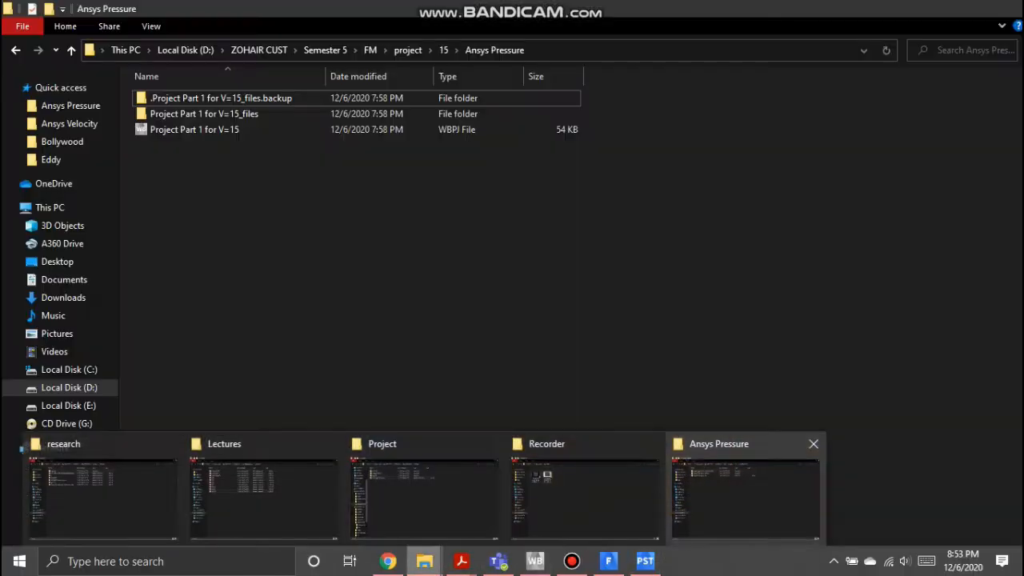
left_click(746, 489)
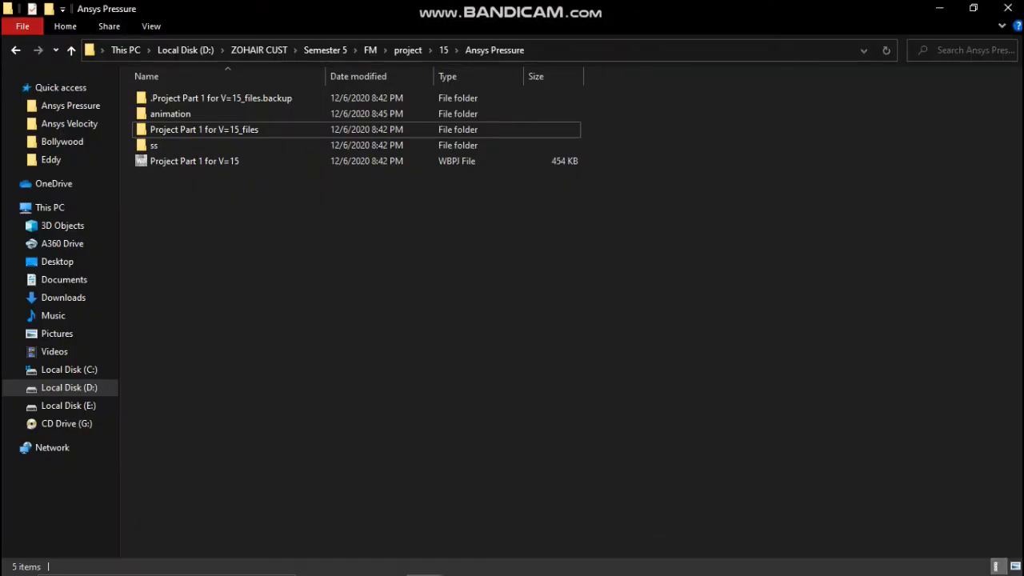
double_click(171, 113)
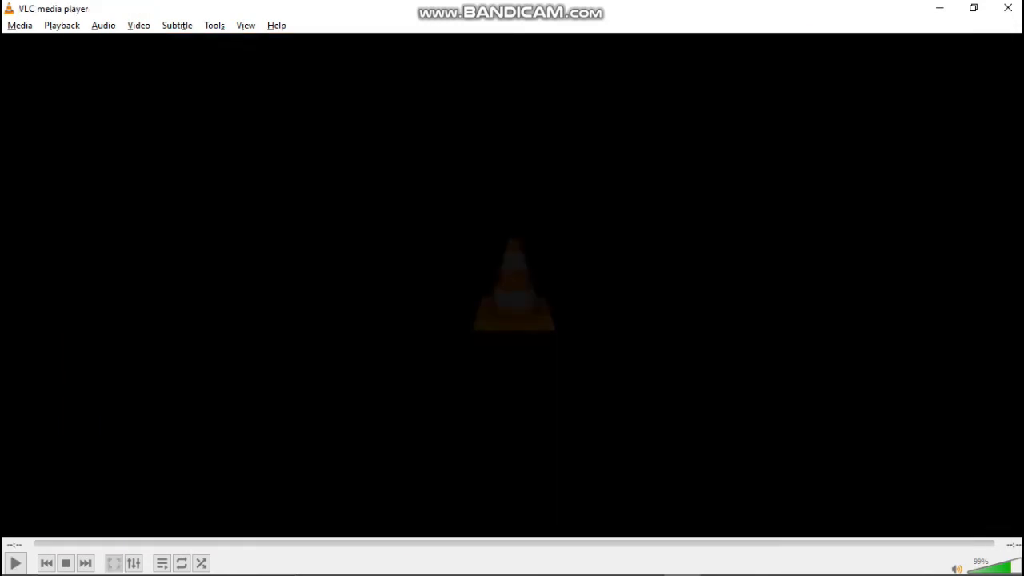
left_click(1008, 8)
left_click(1008, 8)
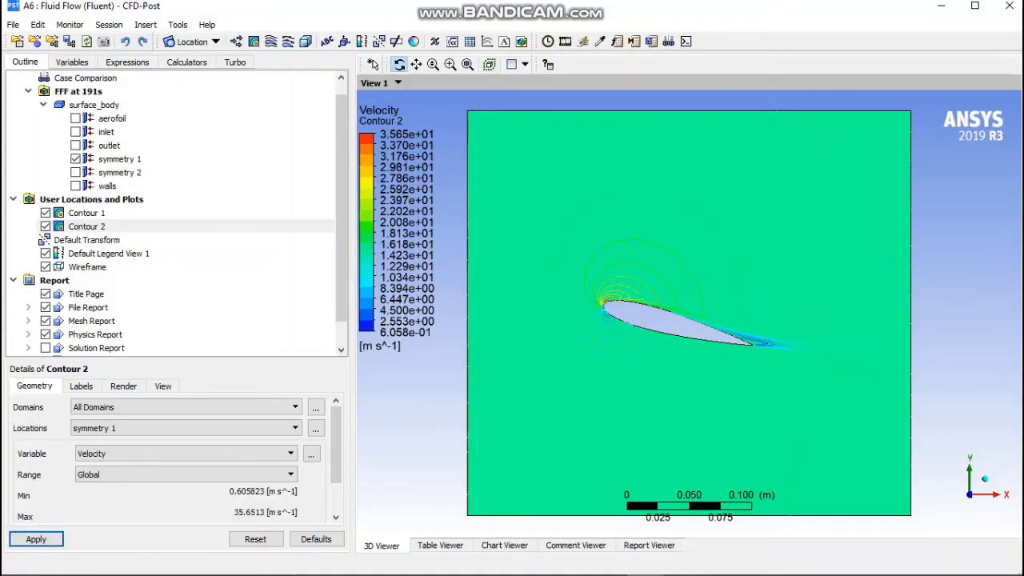
Step: Display only the velocity contour, Contour 2, and rewind its timestep animation to timestep 0
left_click(45, 226)
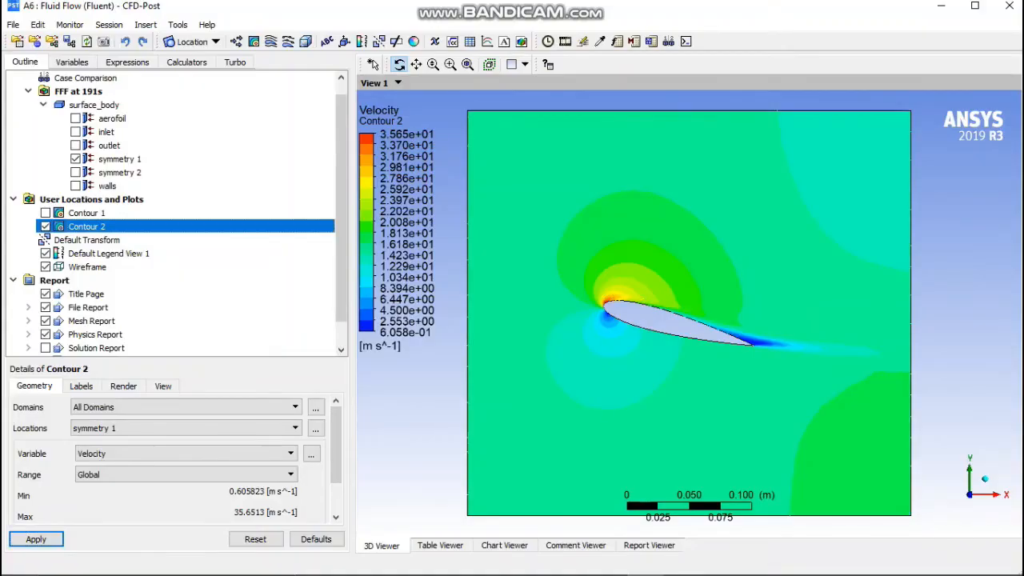
left_click(565, 42)
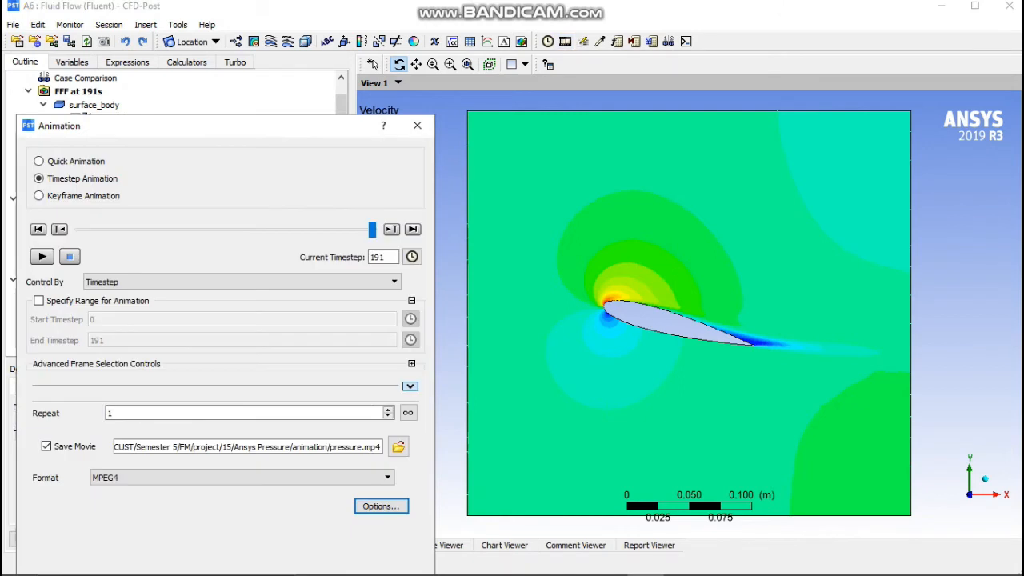
left_click_drag(372, 229, 78, 229)
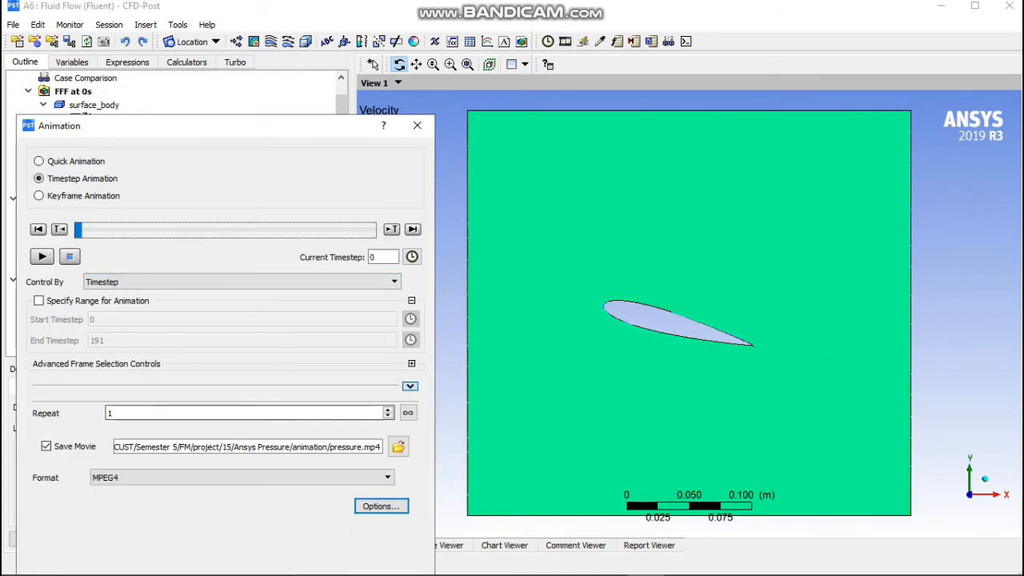
Step: Change the movie's output file to velocity.mp4 in the animation folder
left_click(398, 447)
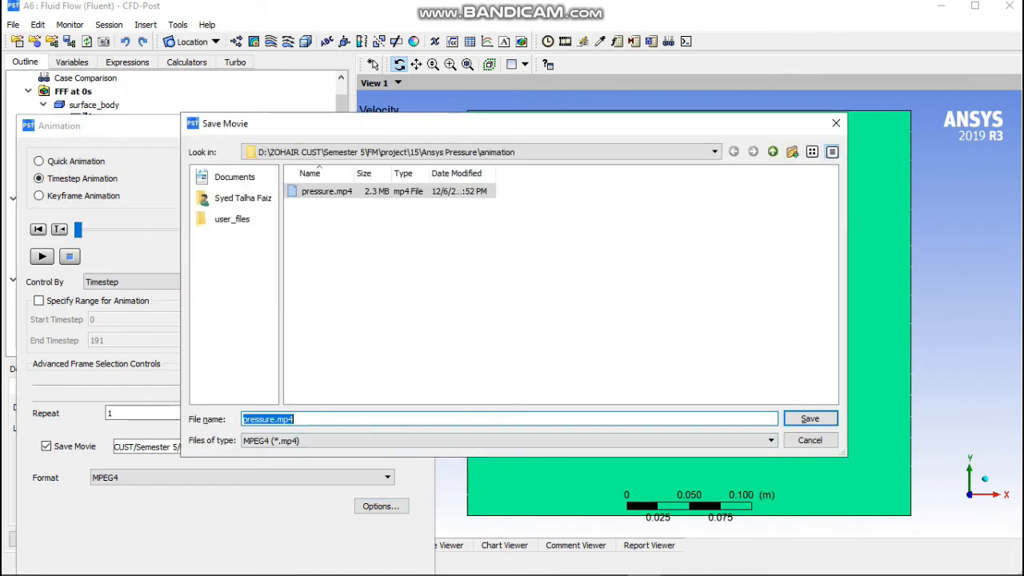
left_click(276, 418)
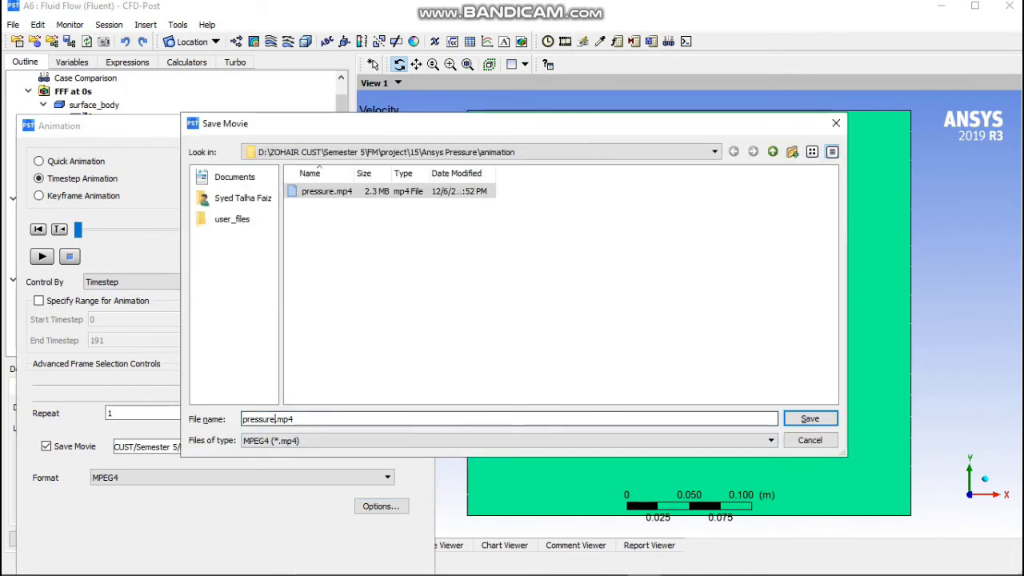
key("BackSpace")
key("BackSpace")
key("BackSpace")
key("BackSpace")
key("BackSpace")
key("BackSpace")
key("BackSpace")
key("BackSpace")
type("ve")
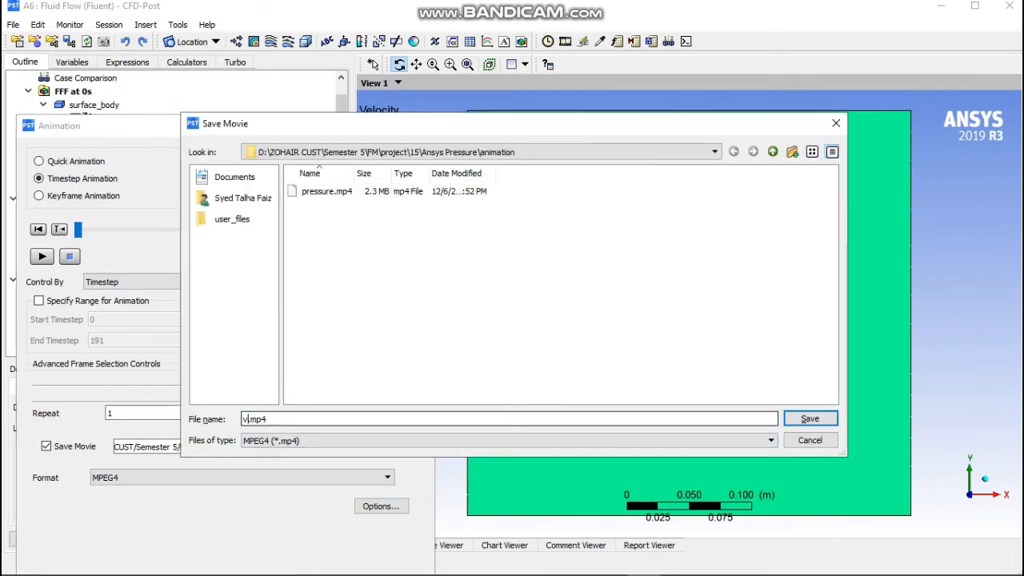
type("locity")
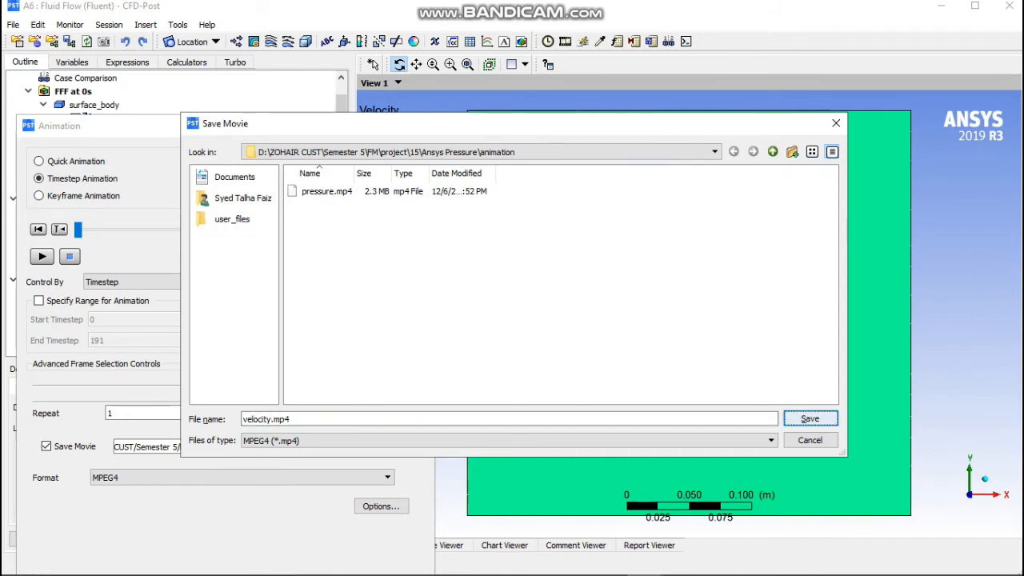
left_click(810, 418)
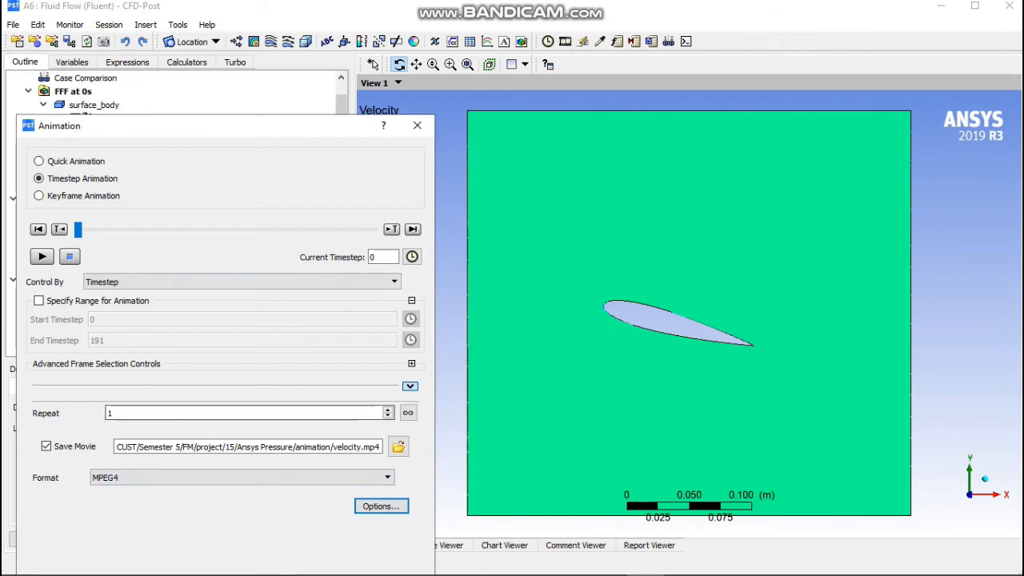
Step: Play the velocity animation through timestep 191 to record the movie, and stop playback at the end
left_click(41, 257)
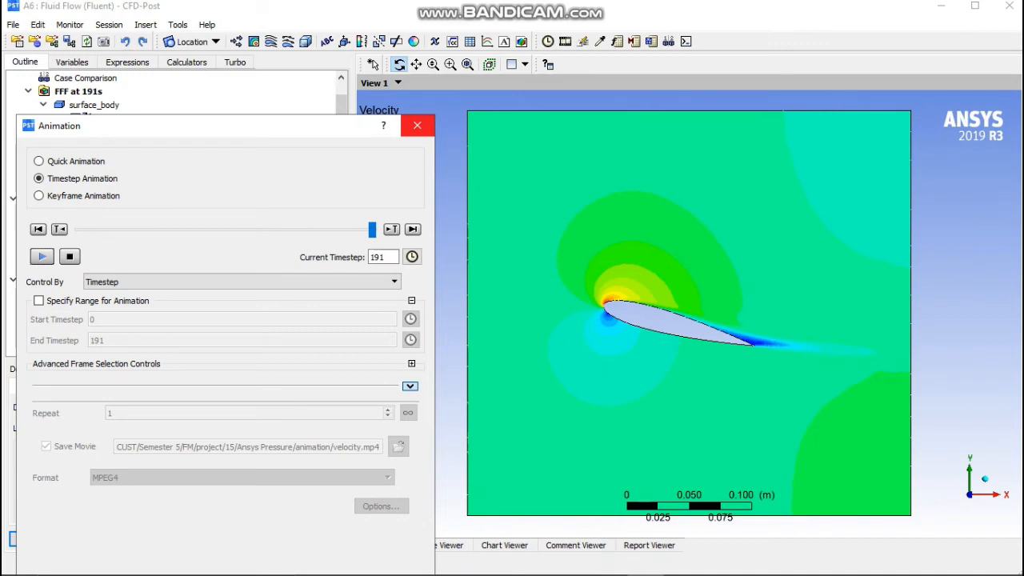
left_click(416, 126)
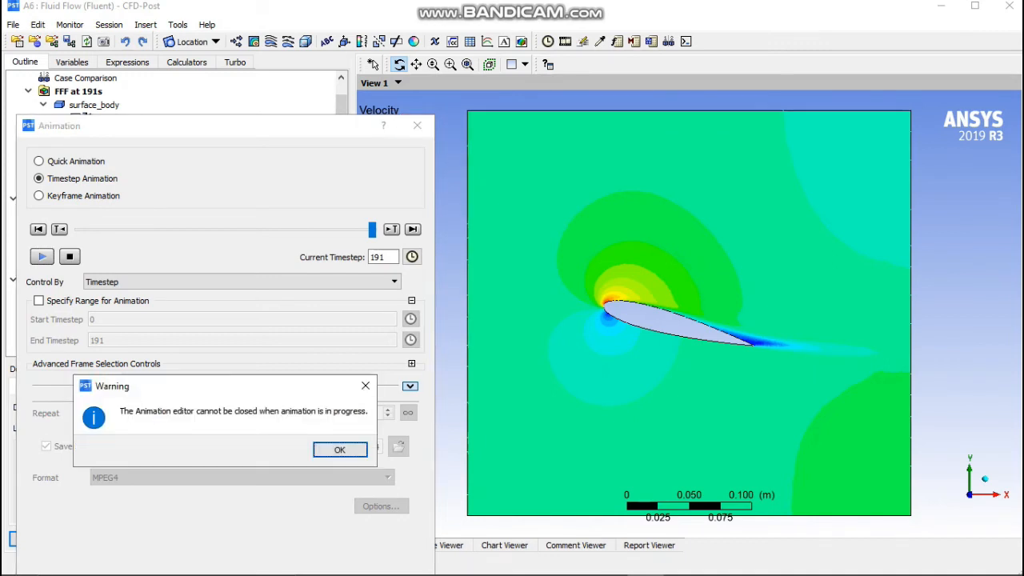
key("Return")
left_click(69, 257)
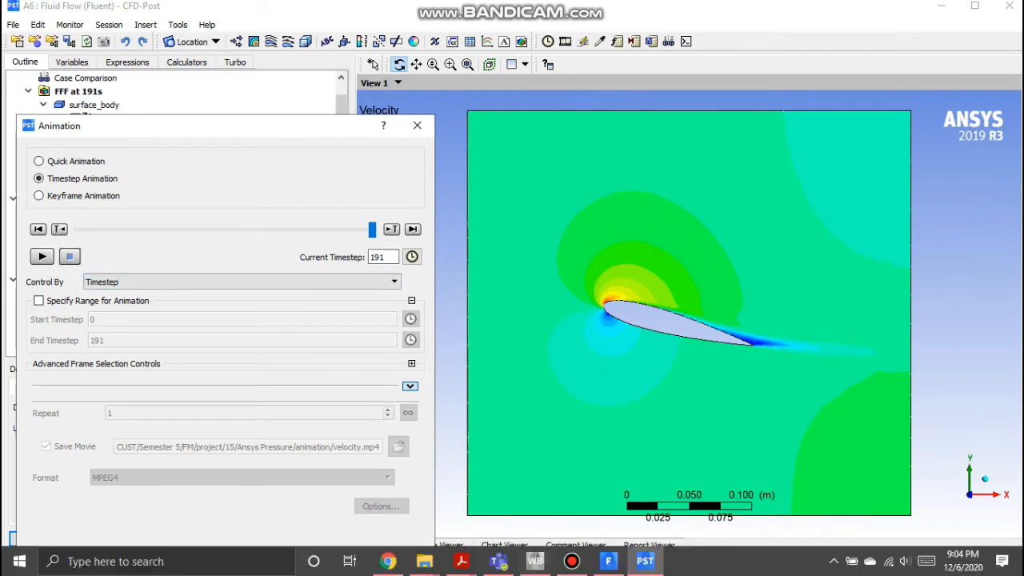
Step: Switch to File Explorer and watch the velocity movie in the animation folder, then close the player
left_click(424, 561)
left_click(743, 488)
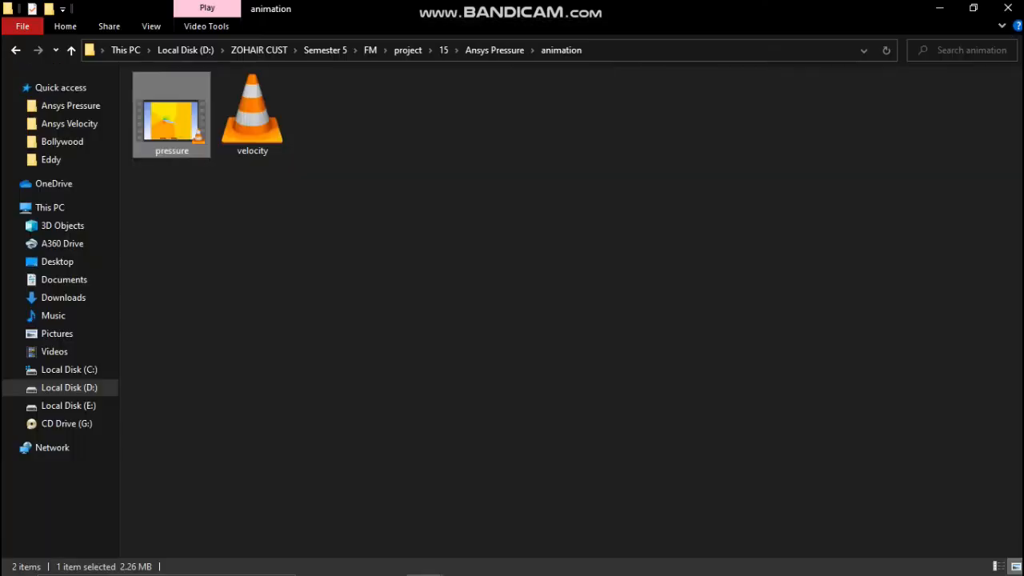
double_click(252, 121)
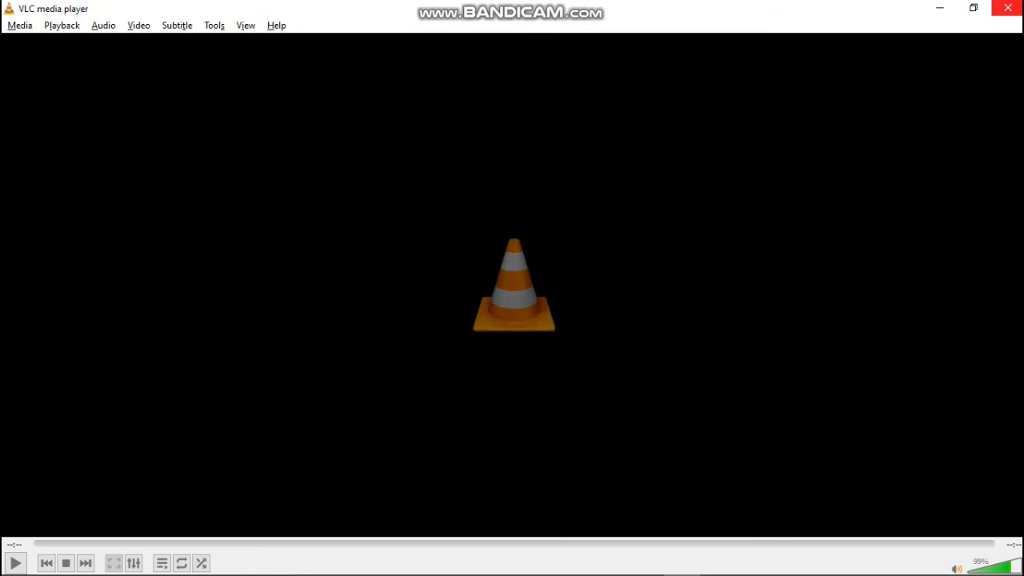
left_click(1008, 8)
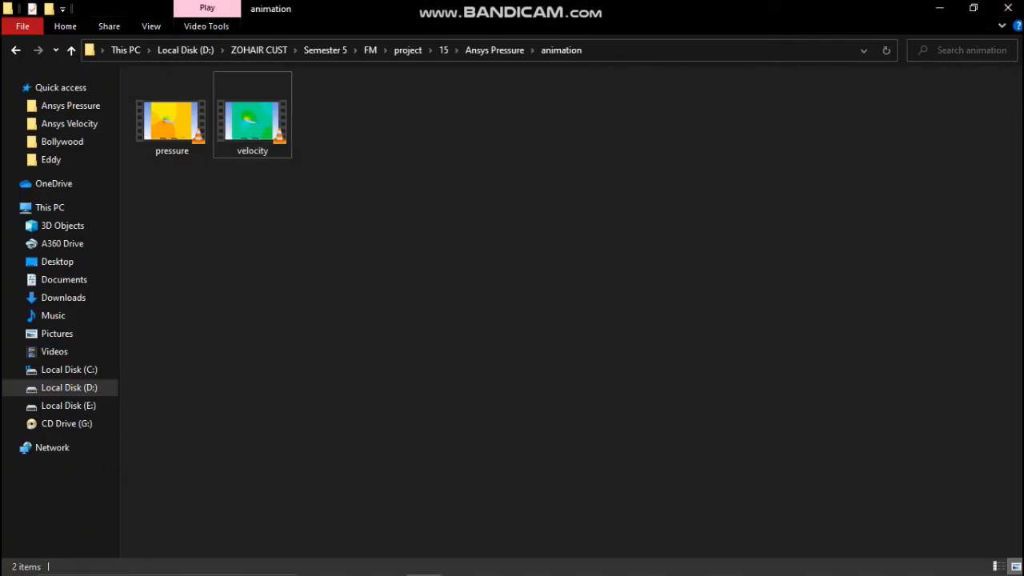
Step: Switch back to CFD-Post from File Explorer and close the Animation dialog
left_click(939, 8)
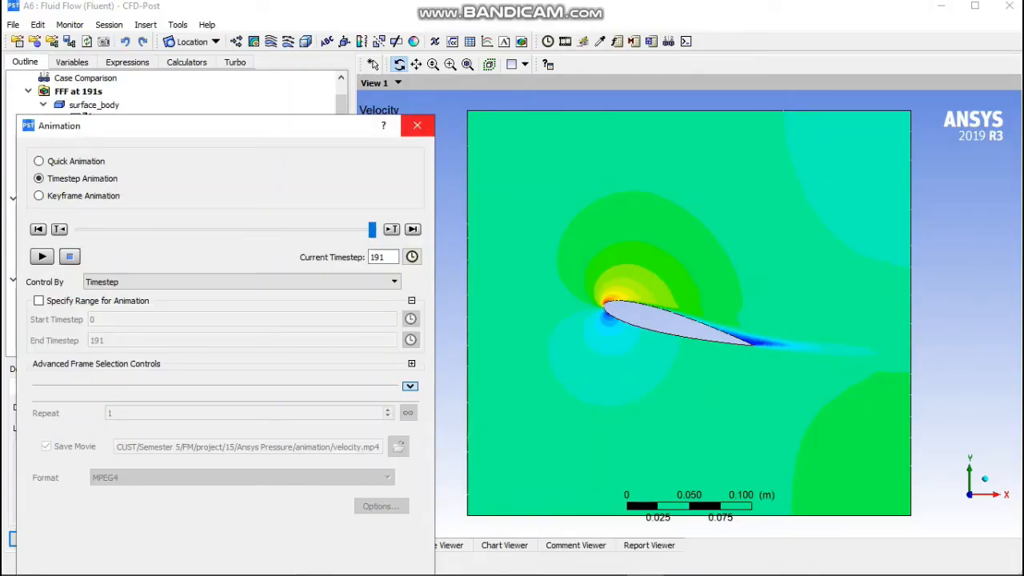
left_click(417, 126)
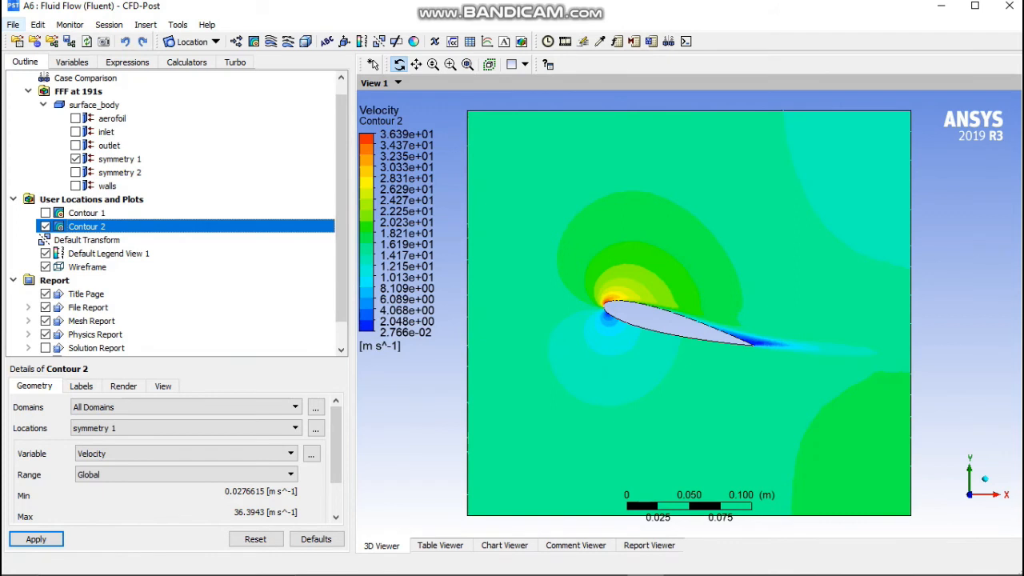
left_click(13, 25)
left_click(51, 80)
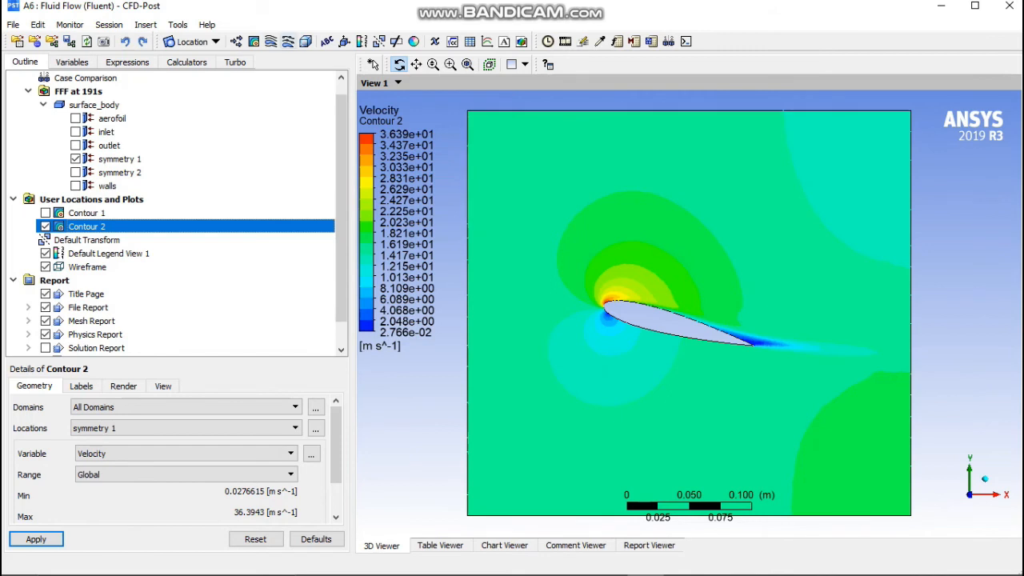
Step: Create Streamline 1, hide Contour 2, and set the streamlines to start from symmetry 1
left_click(272, 42)
left_click(310, 108)
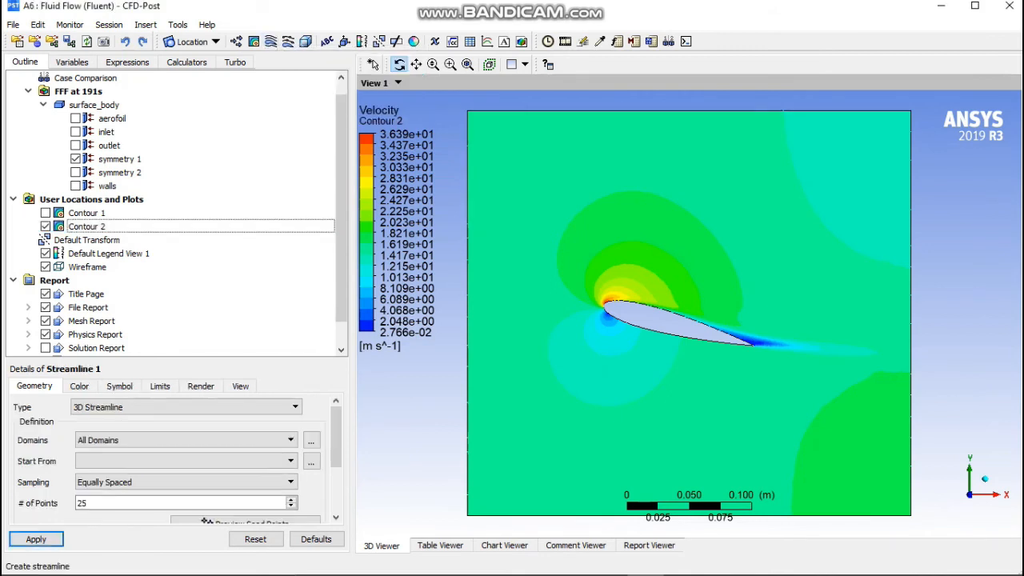
left_click(46, 226)
left_click(232, 440)
left_click(224, 462)
left_click(224, 462)
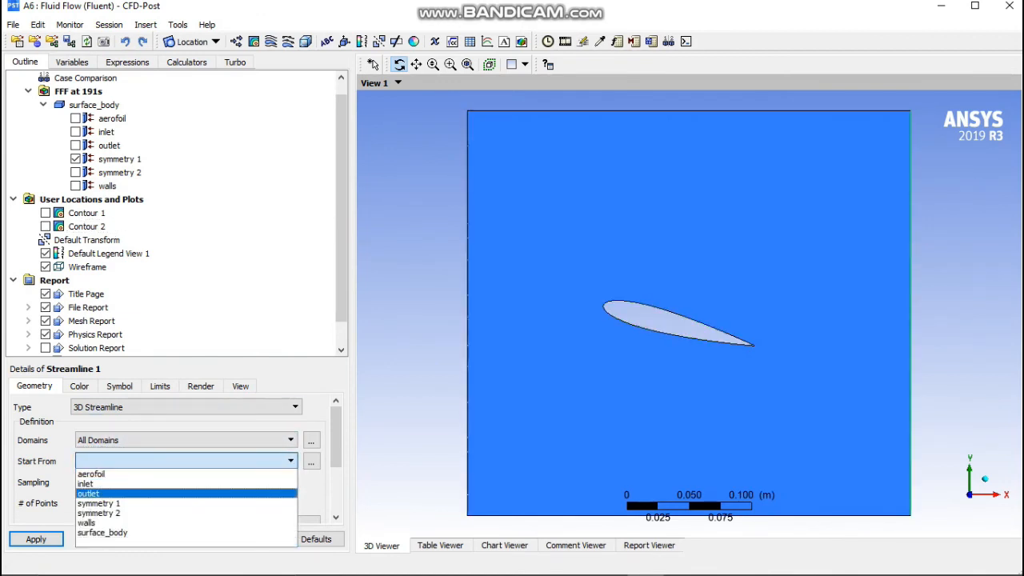
left_click(185, 504)
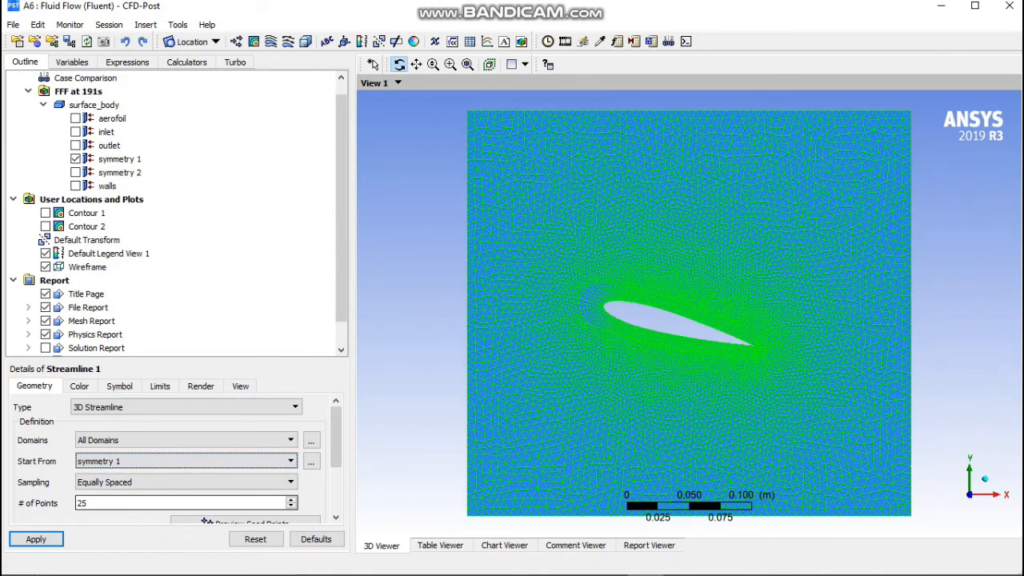
Step: Set Streamline 1's number of points to 200 and apply it with the Velocity variable and Forward direction
double_click(86, 503)
type("200")
scroll(172, 456, "down", 5)
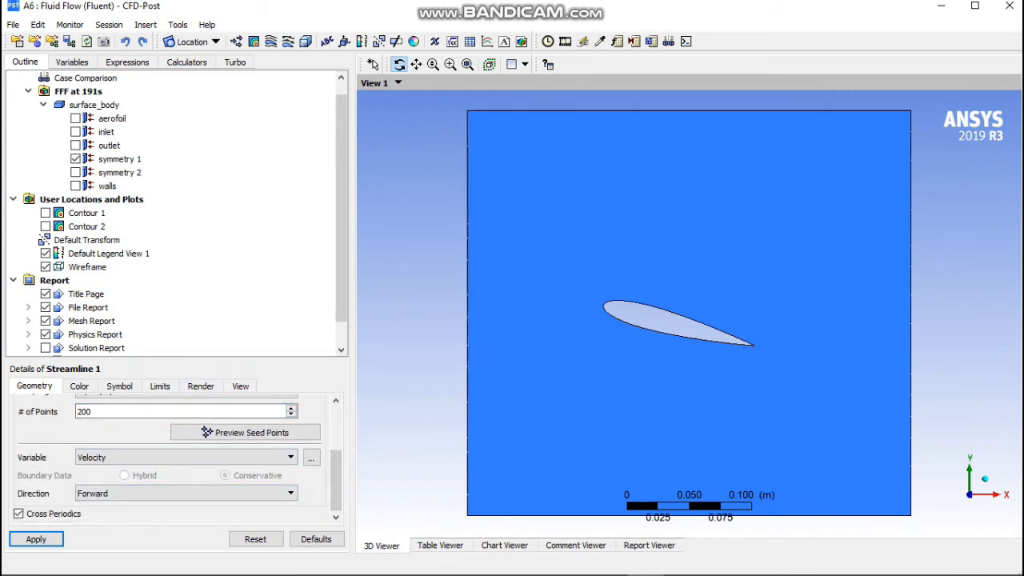
left_click(36, 540)
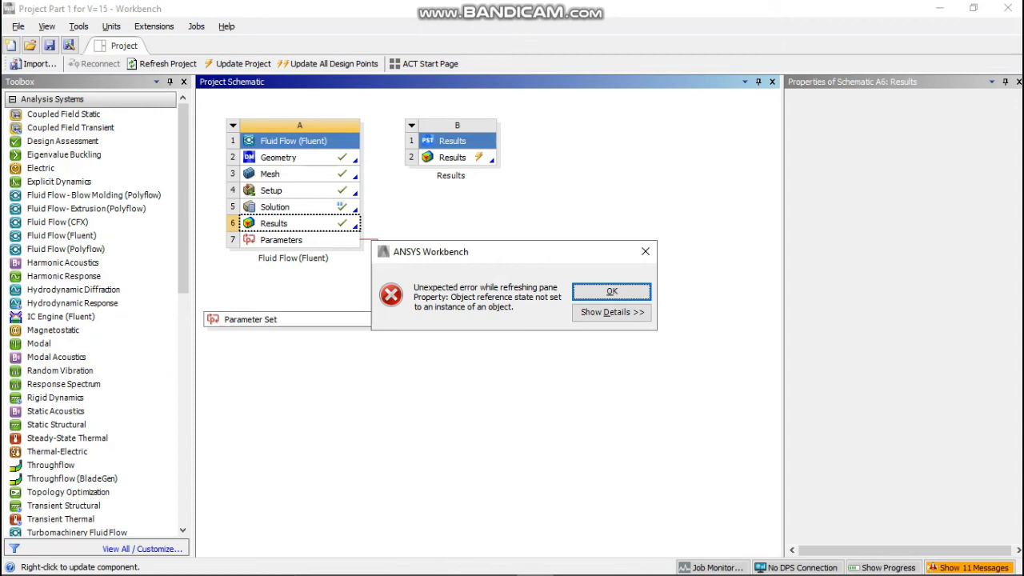
Step: Dismiss the Workbench error message and switch back to the CFD-Post window
key("Return")
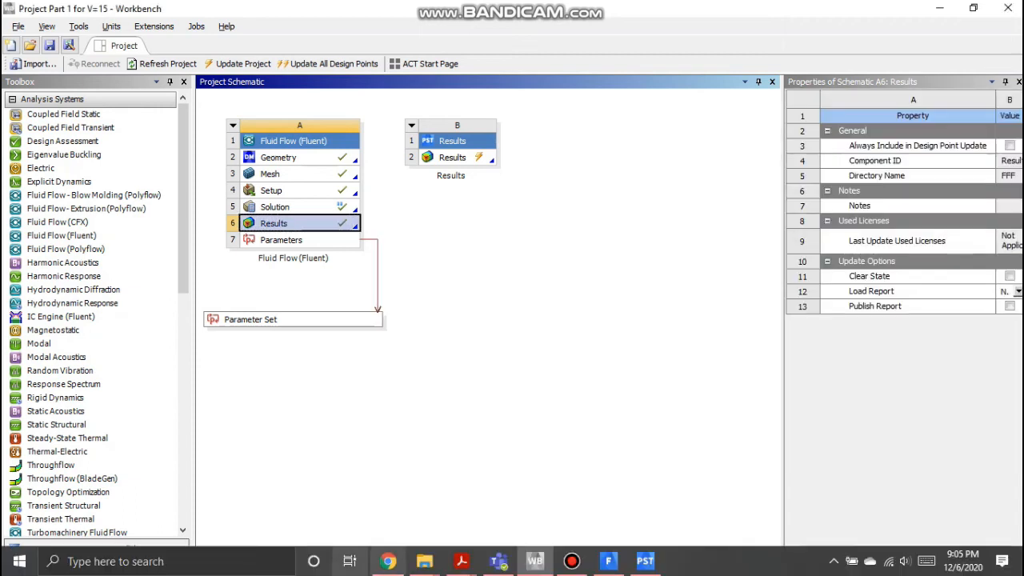
left_click(645, 561)
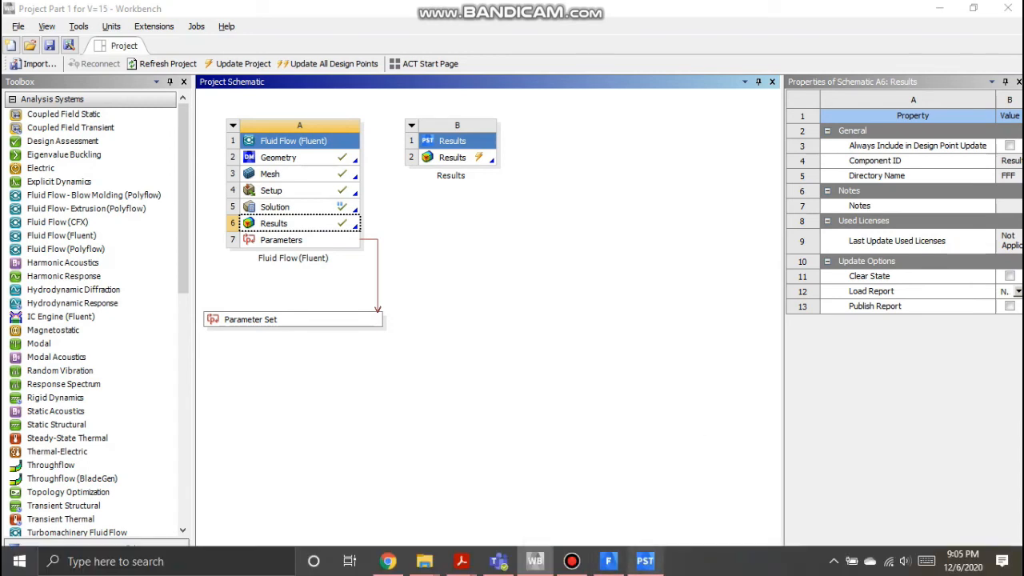
left_click(560, 384)
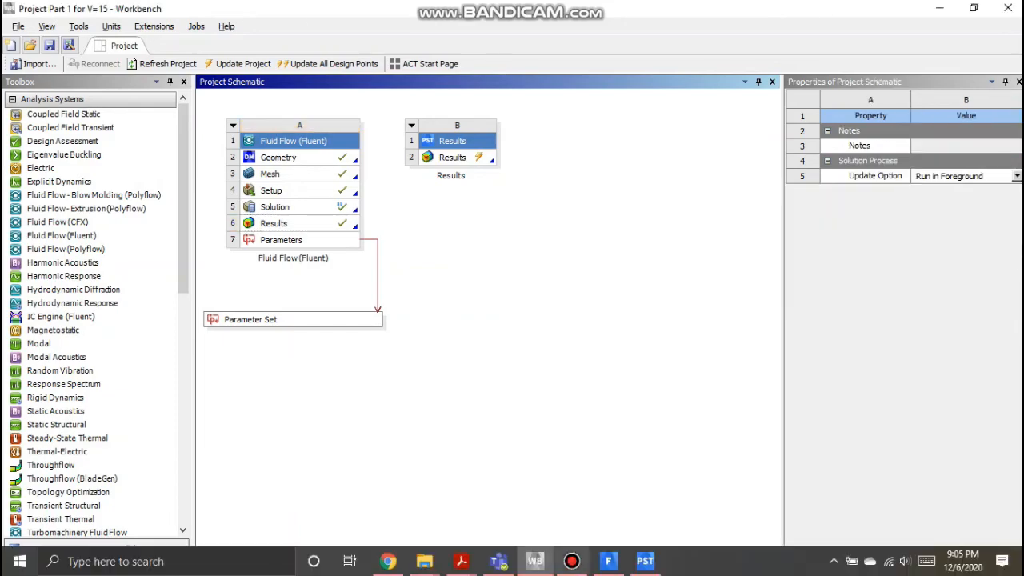
mouse_move(645, 561)
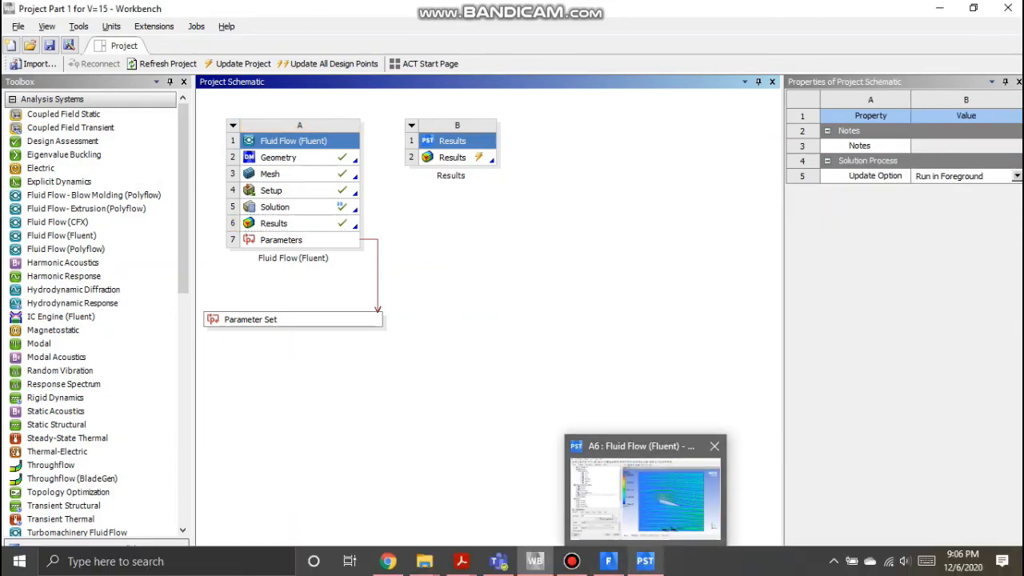
left_click(645, 561)
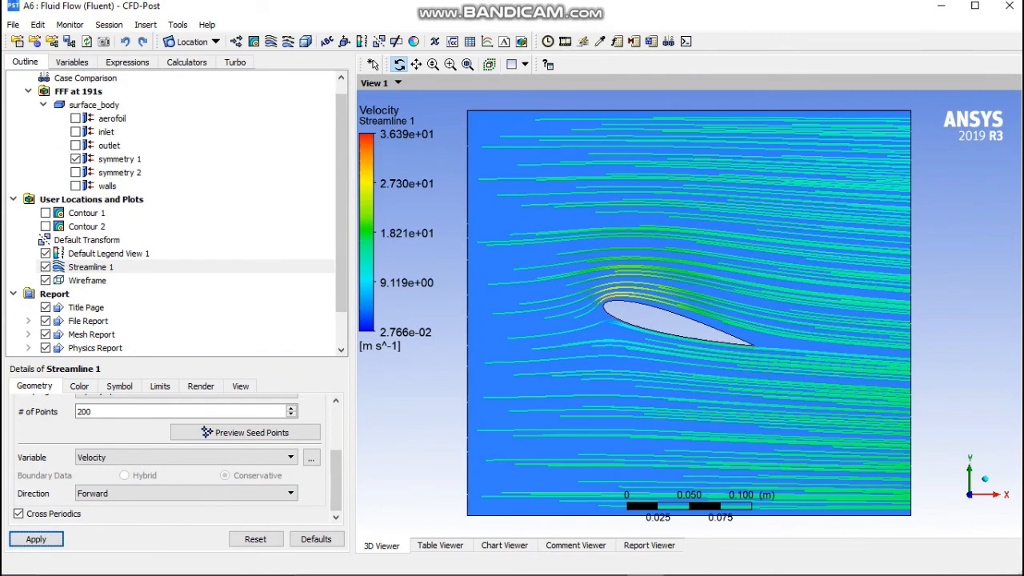
Step: Open the timestep animation for the streamlines, rewind it to timestep 0, and decline overwriting velocity.mp4
left_click(565, 42)
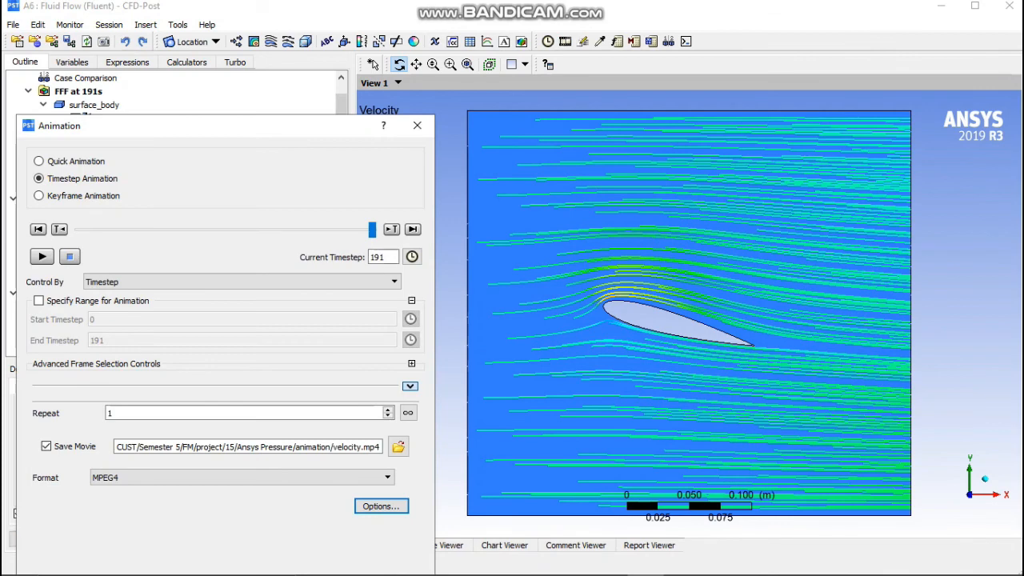
left_click_drag(372, 230, 79, 229)
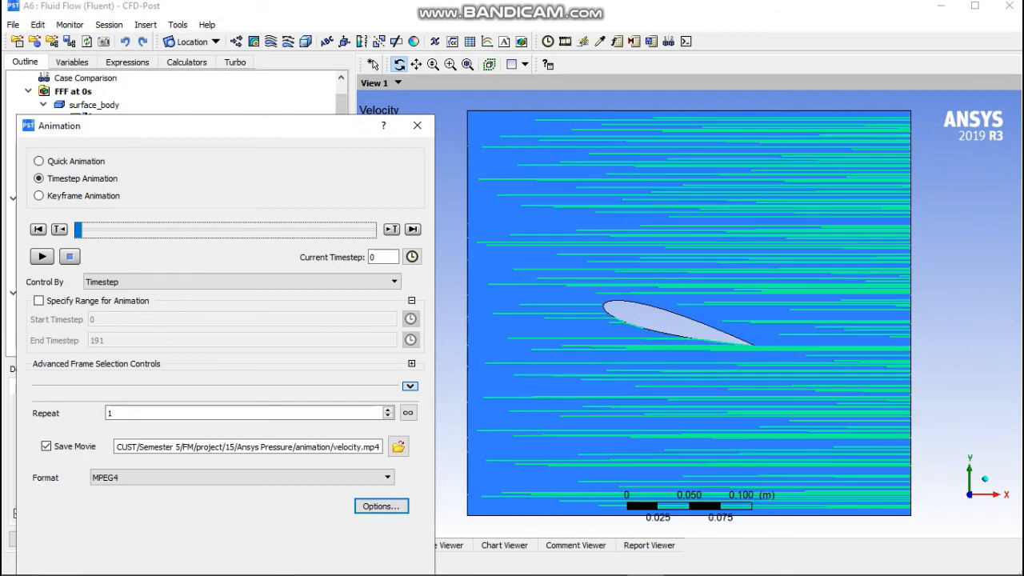
left_click(42, 256)
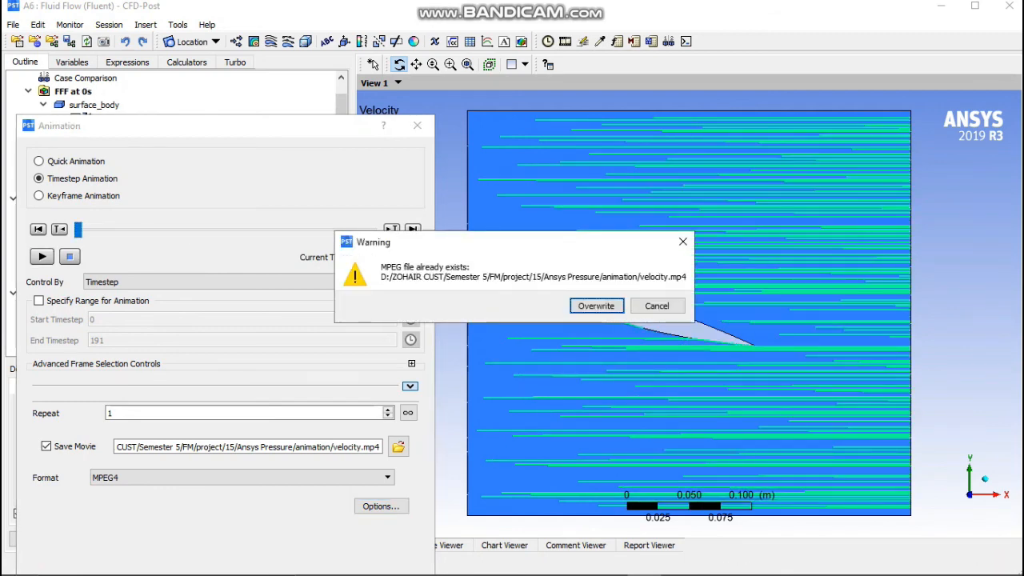
left_click(682, 242)
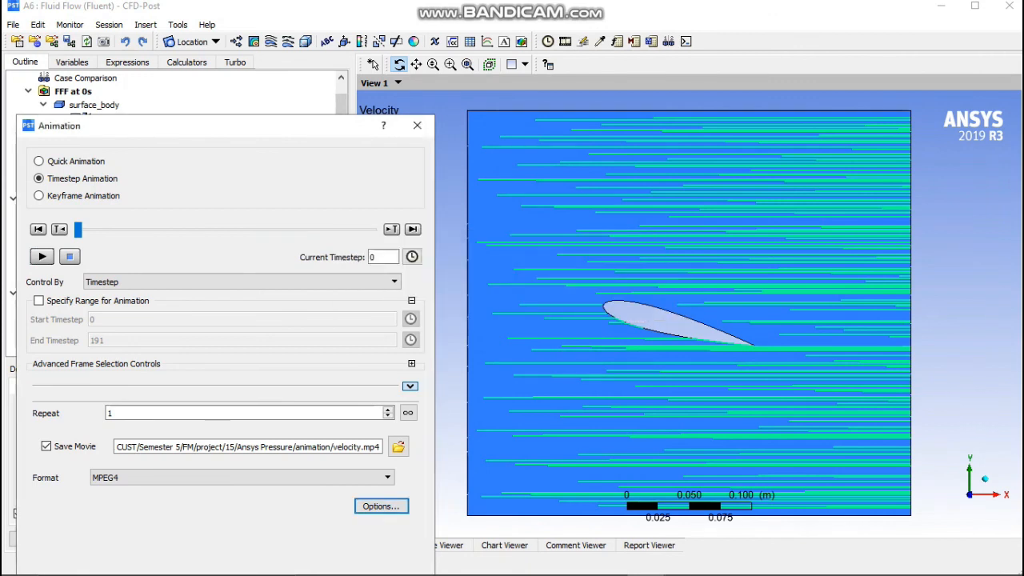
Step: Change the movie's output file to sttreamlines.mp4 in the animation folder and play the streamline animation to record it
left_click(399, 447)
key("Tab")
key("BackSpace")
key("BackSpace")
key("BackSpace")
key("BackSpace")
key("BackSpace")
key("BackSpace")
key("BackSpace")
key("BackSpace")
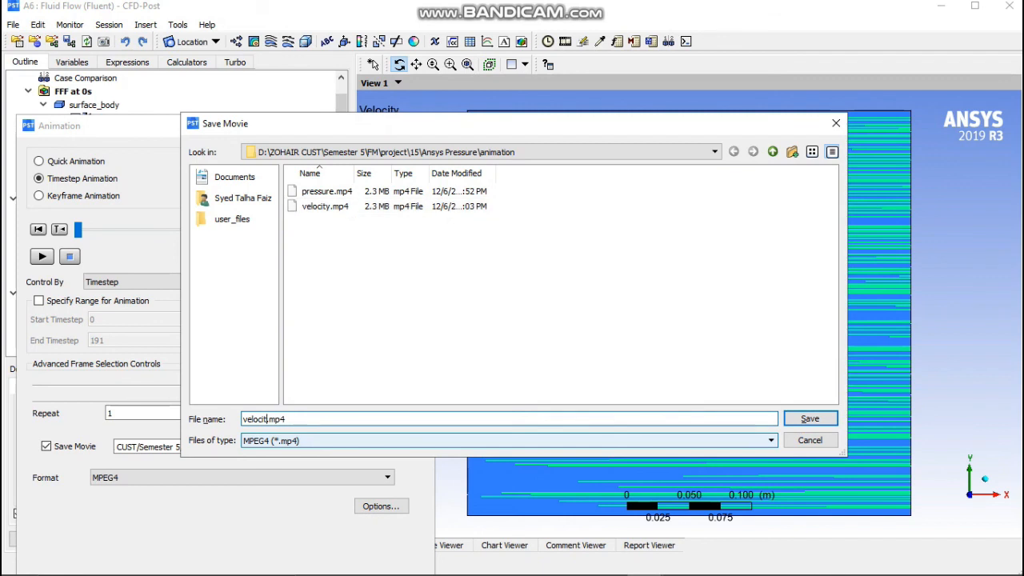
type("sttream")
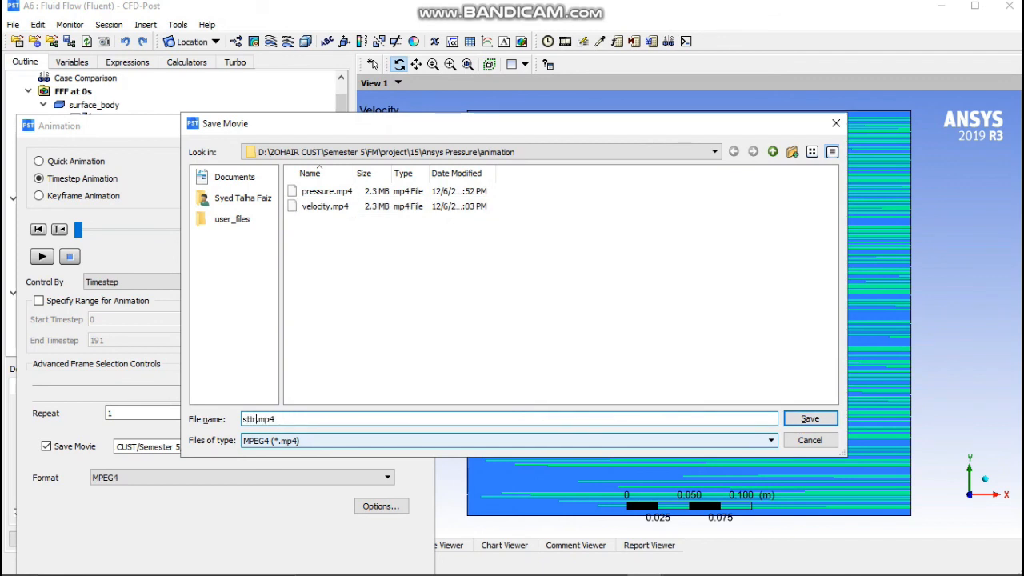
type("lines")
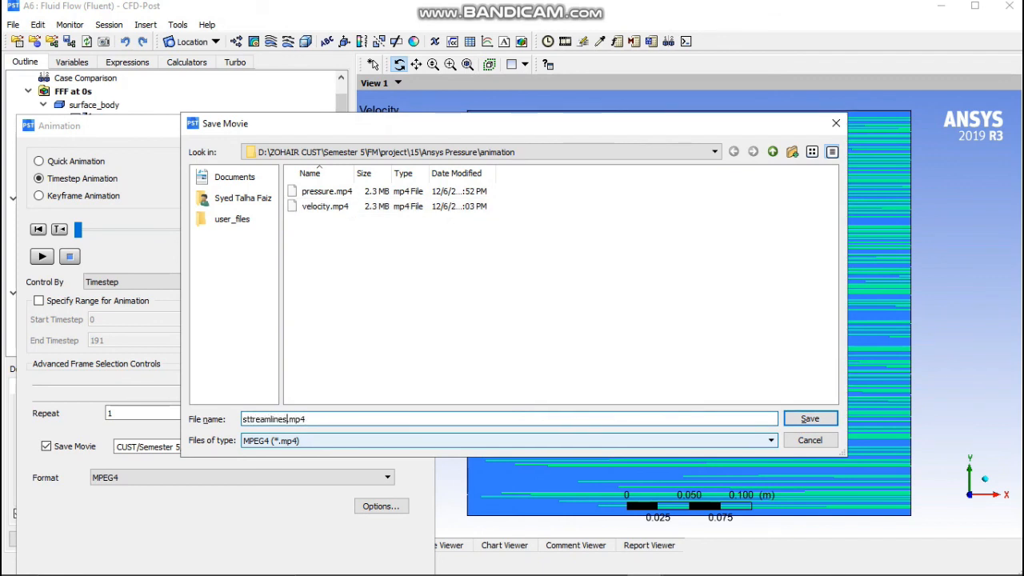
key("Return")
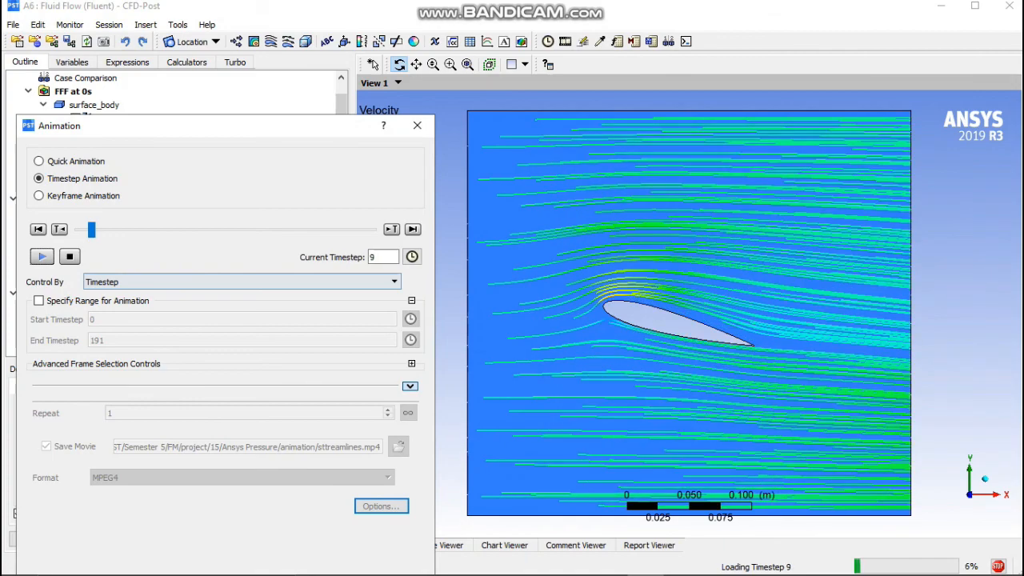
Step: Switch to the animation folder in File Explorer and play the sttreamlines movie
mouse_move(424, 561)
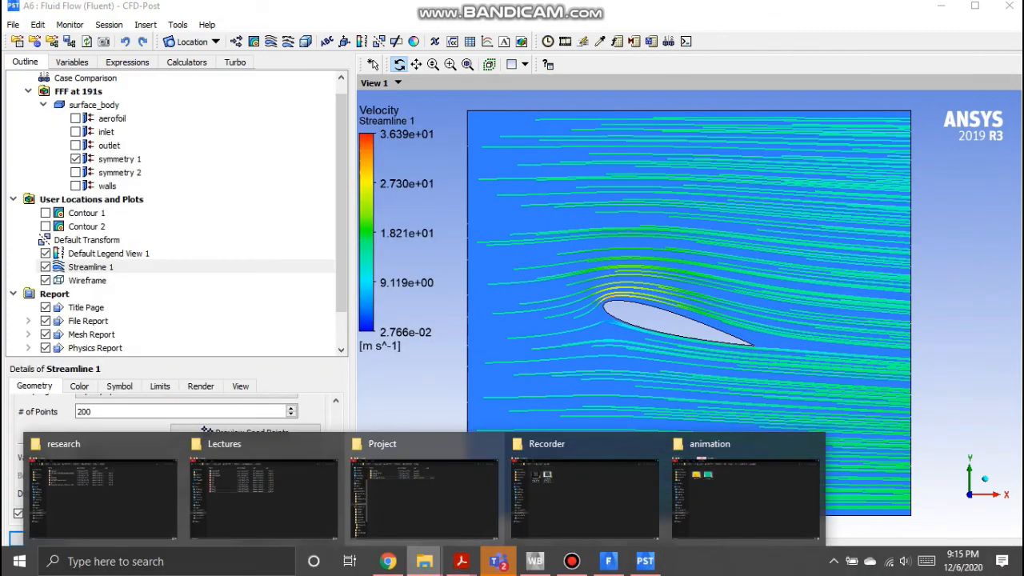
left_click(742, 480)
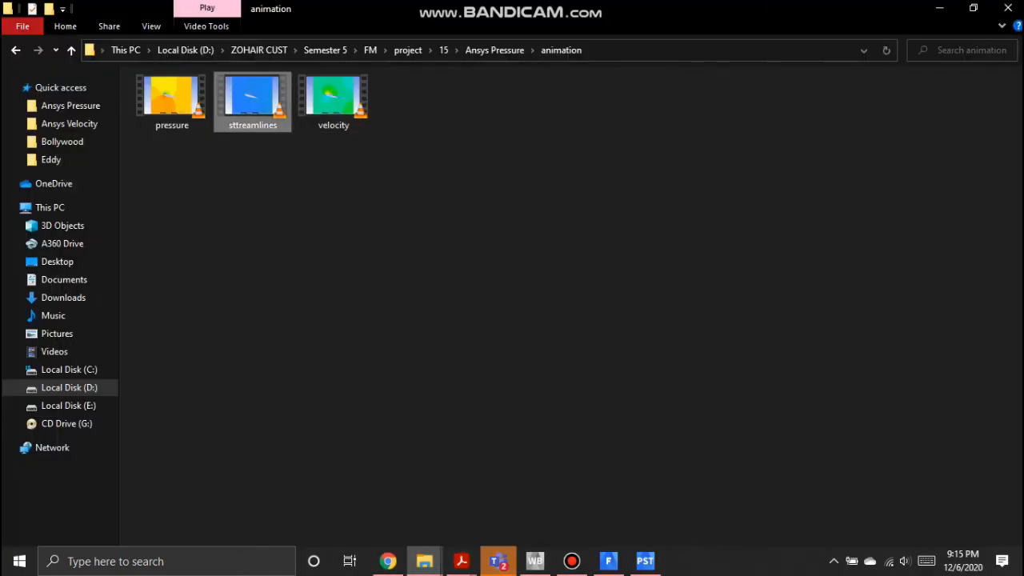
double_click(253, 100)
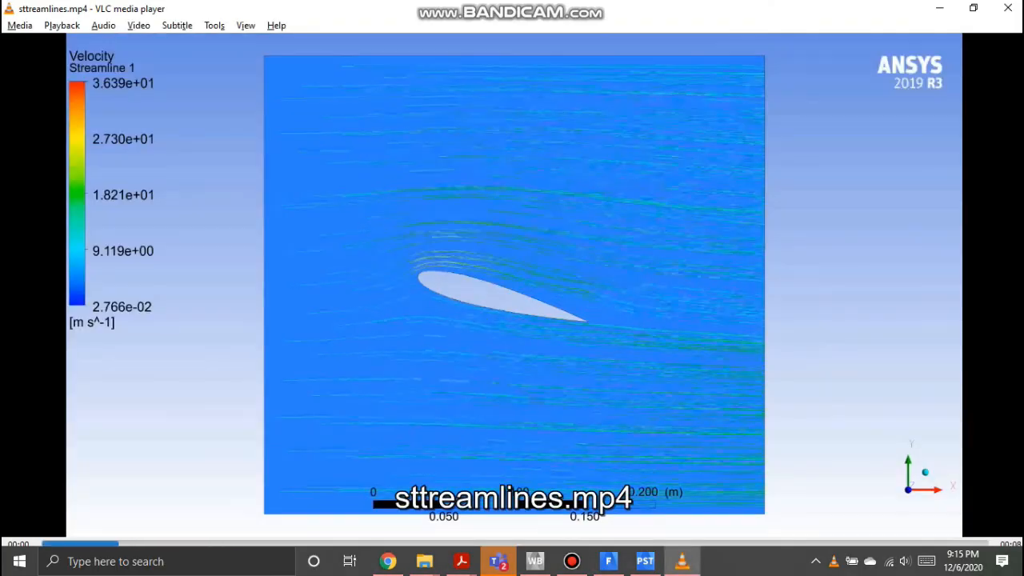